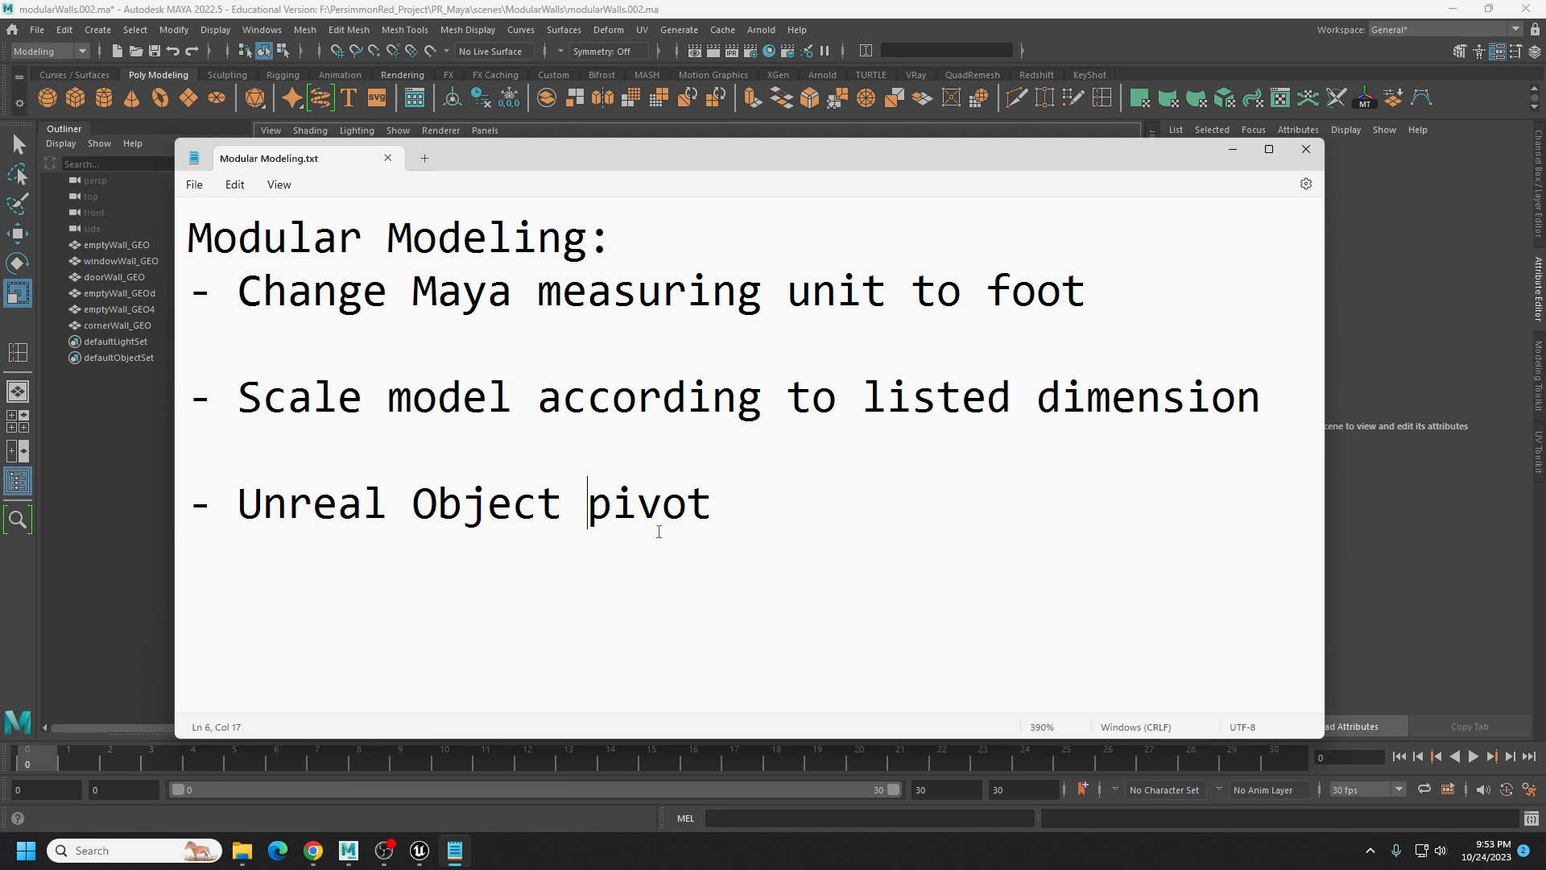
Switch to the Persimmon Red asset spreadsheet in Chrome and review its Dimention column.
{"action": "left_click", "coordinate": [313, 850]}
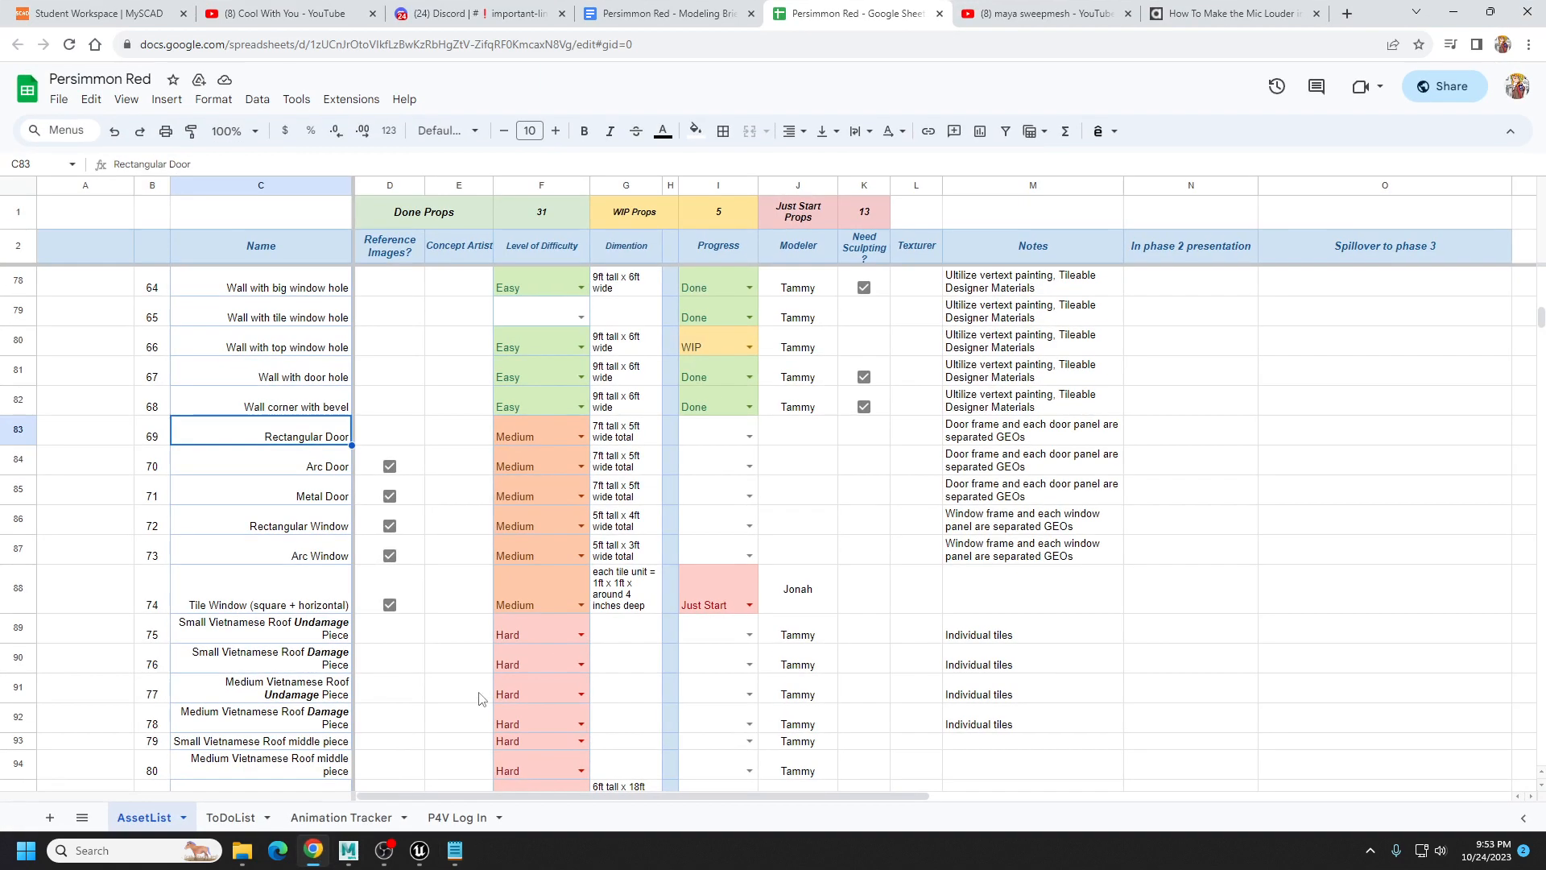
{"action": "left_click", "coordinate": [626, 186]}
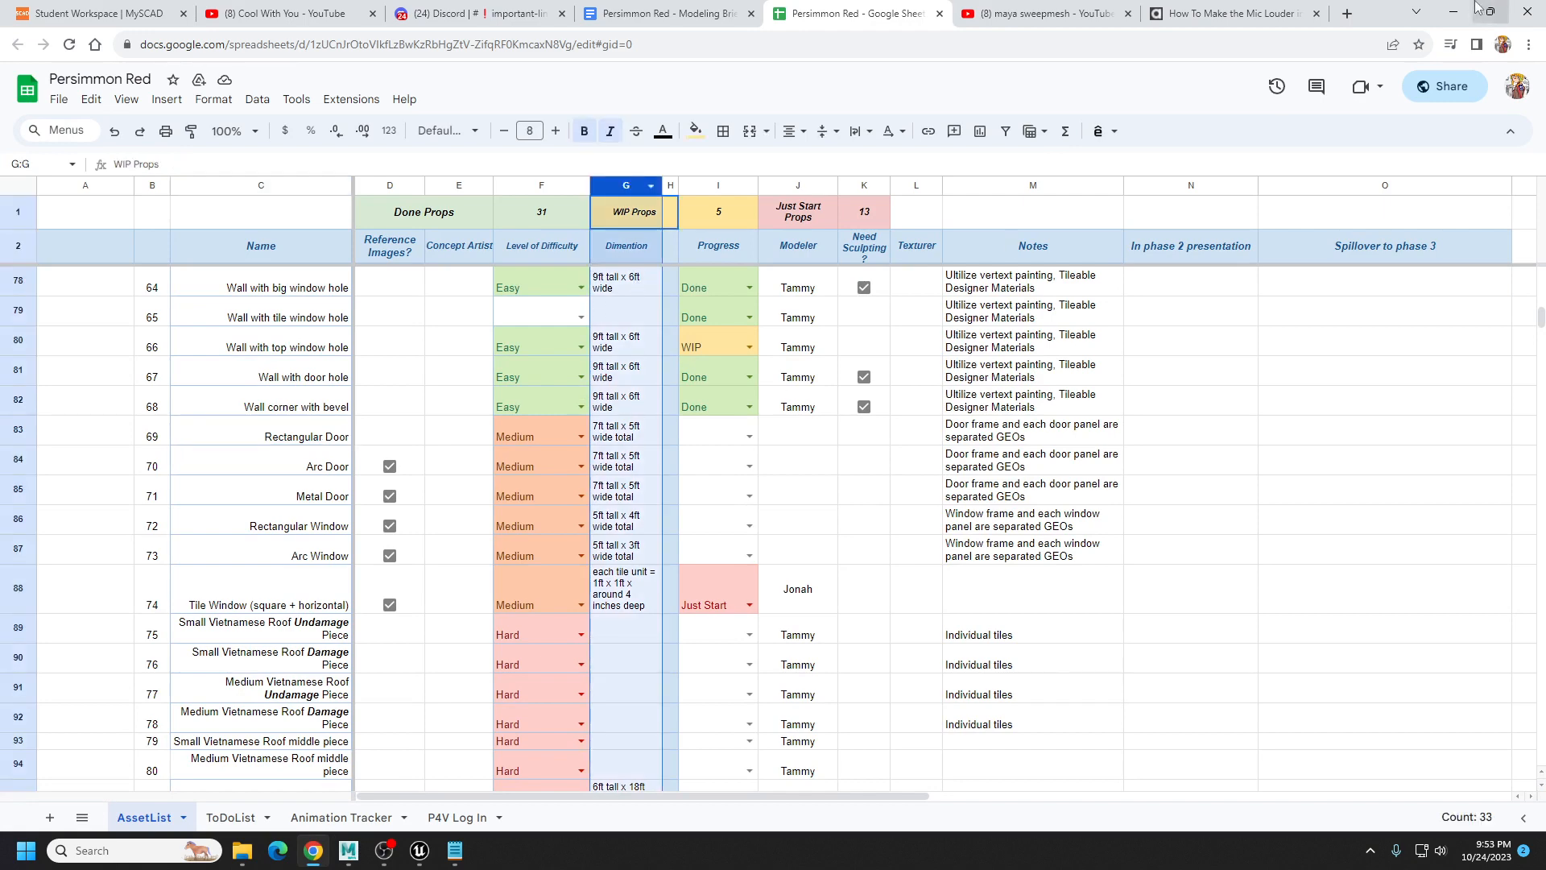
{"action": "left_click", "coordinate": [1453, 13]}
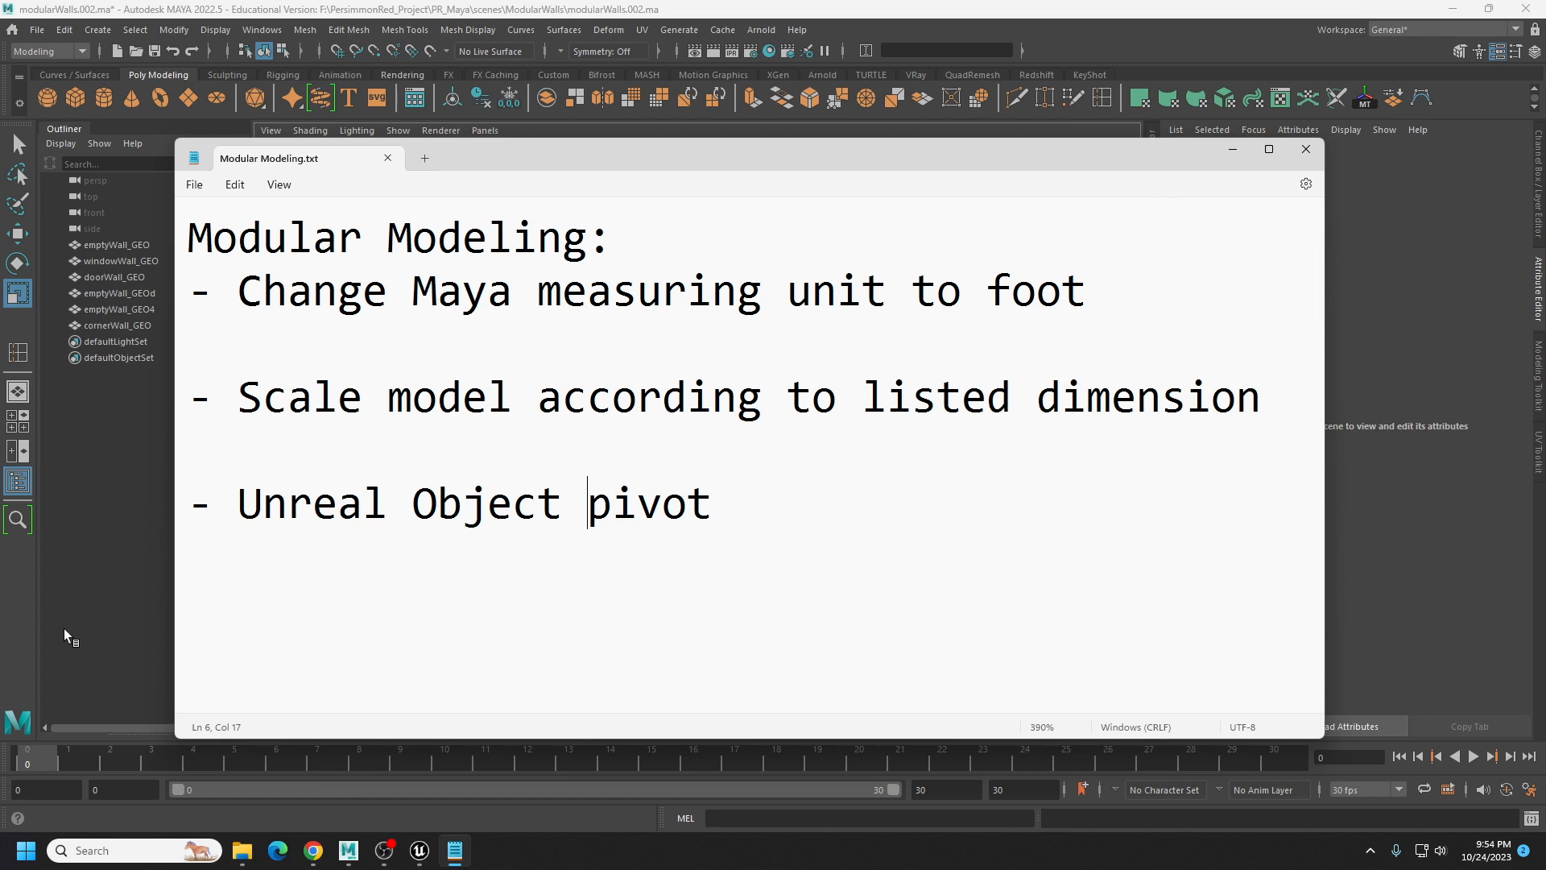
Examine the modular wall pieces in Maya one by one, from the empty wall to the corner wall.
{"action": "left_click", "coordinate": [1232, 149]}
{"action": "left_click_drag", "start_coordinate": [669, 459], "coordinate": [643, 478], "text": "alt"}
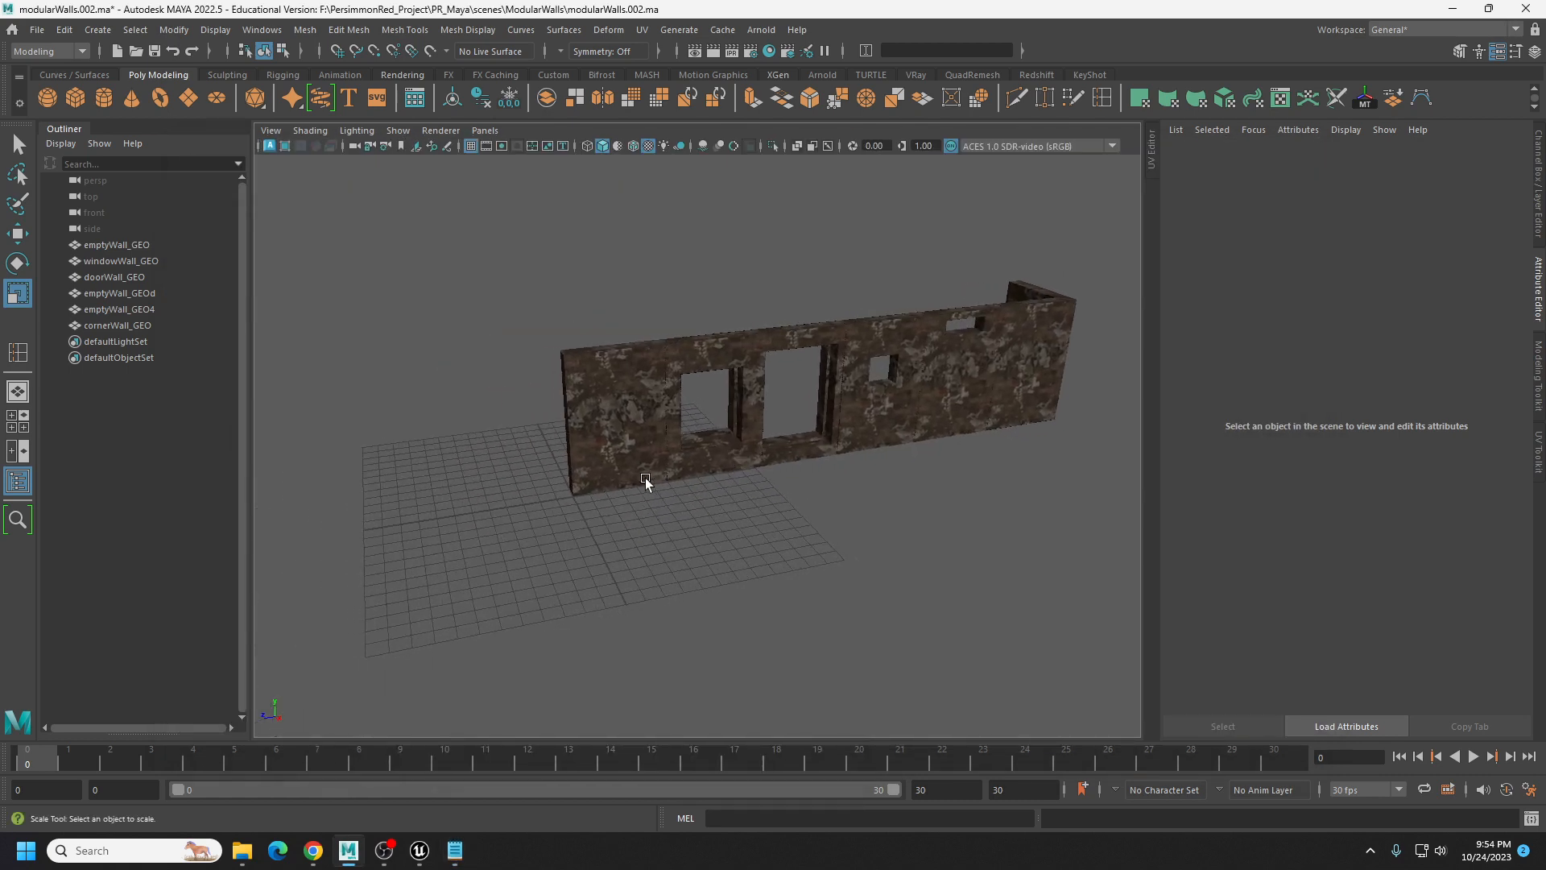
{"action": "scroll", "coordinate": [633, 475], "scroll_direction": "up", "scroll_amount": 2}
{"action": "left_click_drag", "start_coordinate": [795, 459], "coordinate": [781, 414], "text": "alt"}
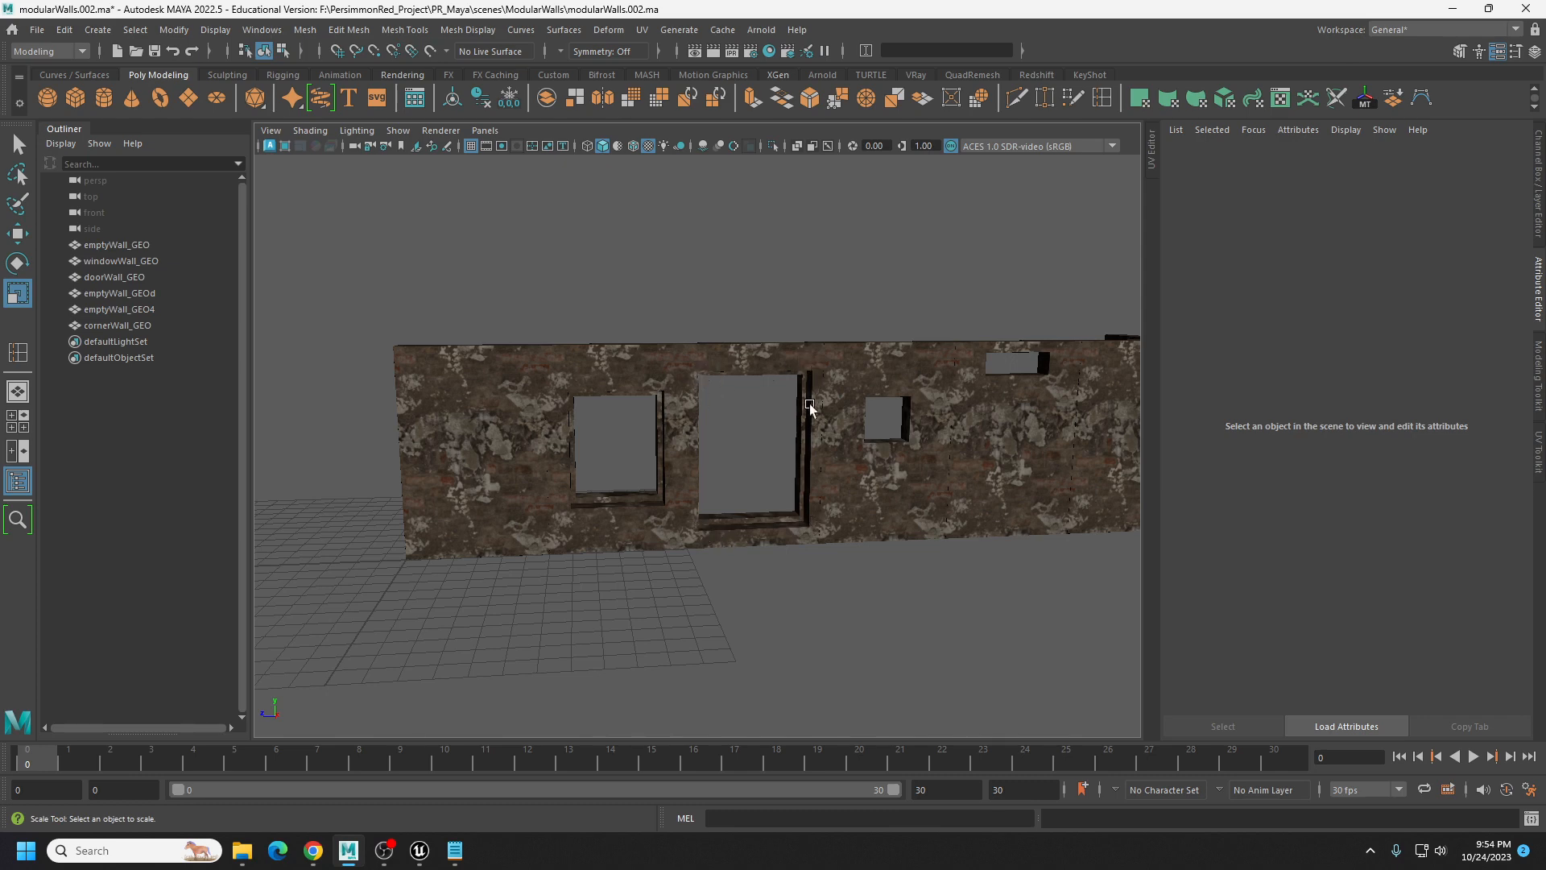
{"action": "left_click_drag", "start_coordinate": [954, 444], "coordinate": [745, 473], "text": "alt"}
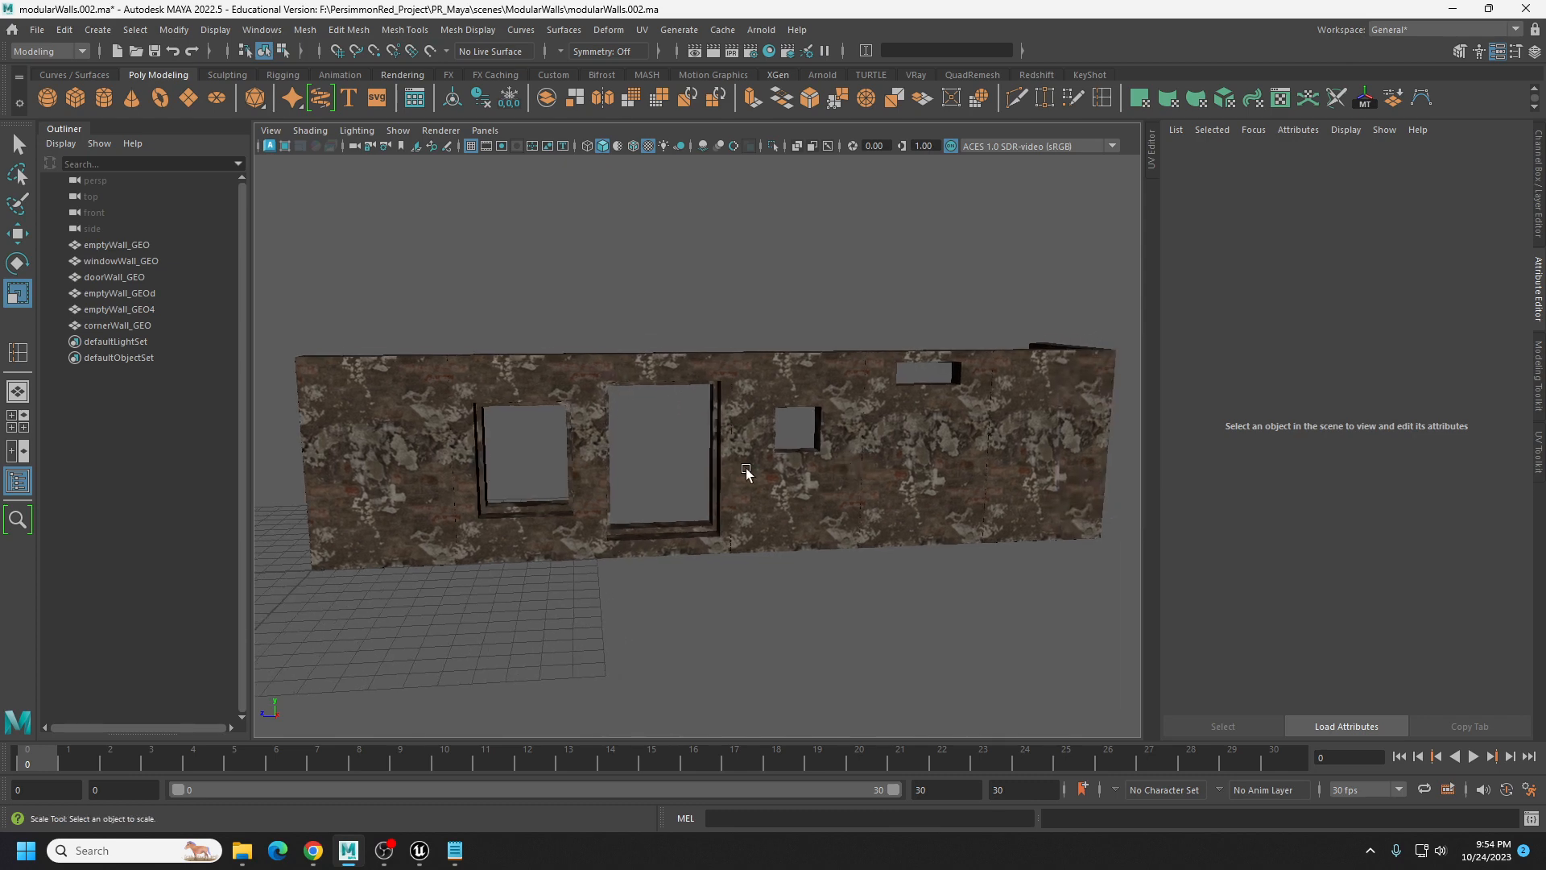
{"action": "left_click", "coordinate": [421, 440]}
{"action": "left_click", "coordinate": [546, 395]}
{"action": "left_click", "coordinate": [673, 372]}
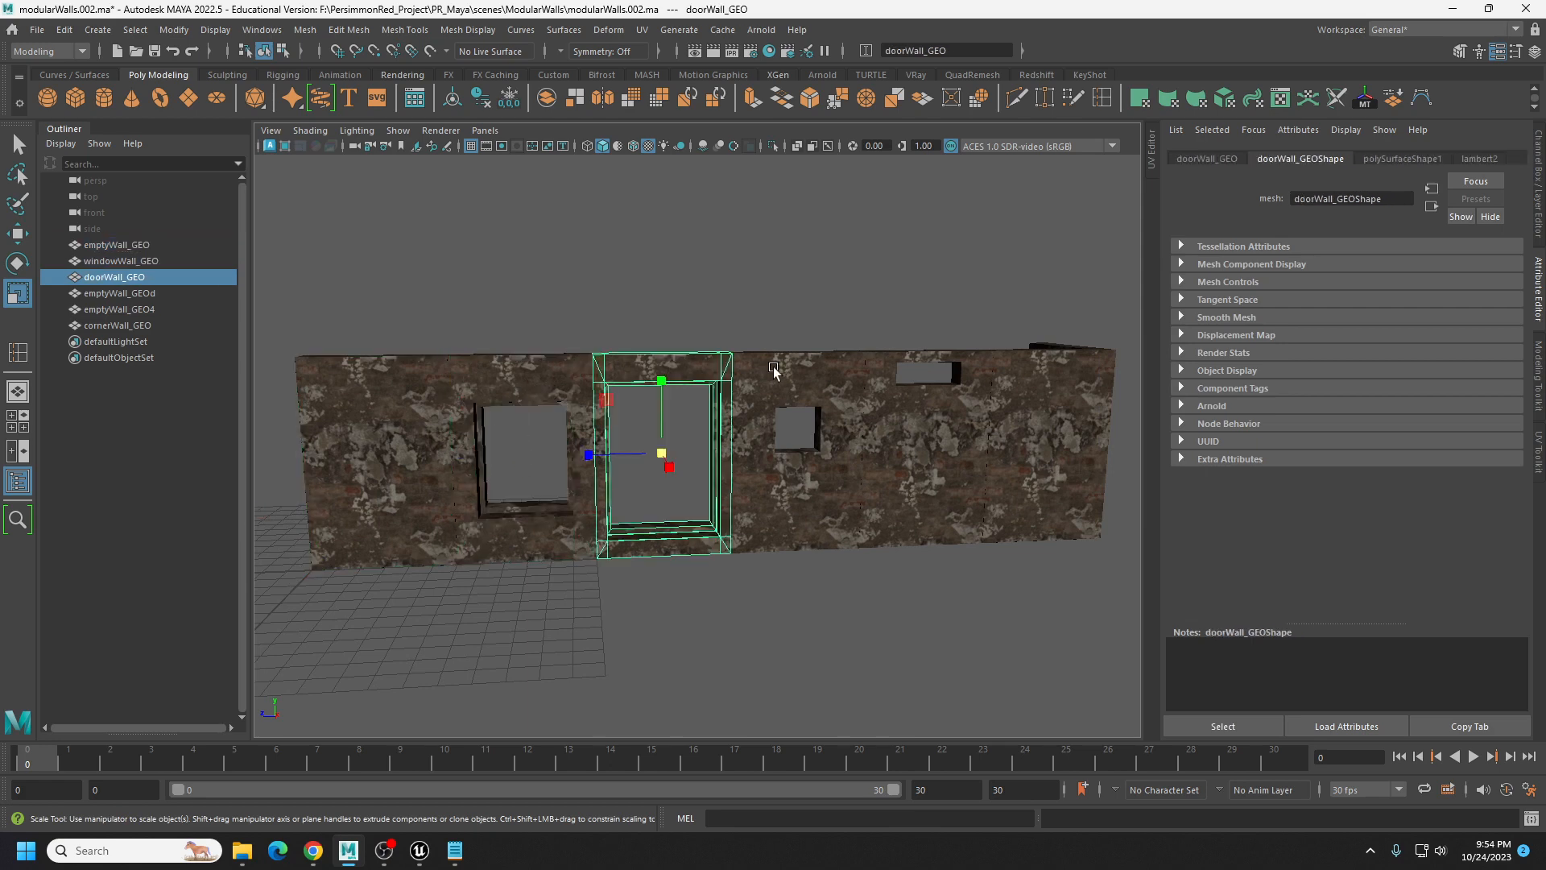
{"action": "left_click", "coordinate": [792, 371]}
{"action": "left_click", "coordinate": [916, 390]}
{"action": "left_click", "coordinate": [1033, 399]}
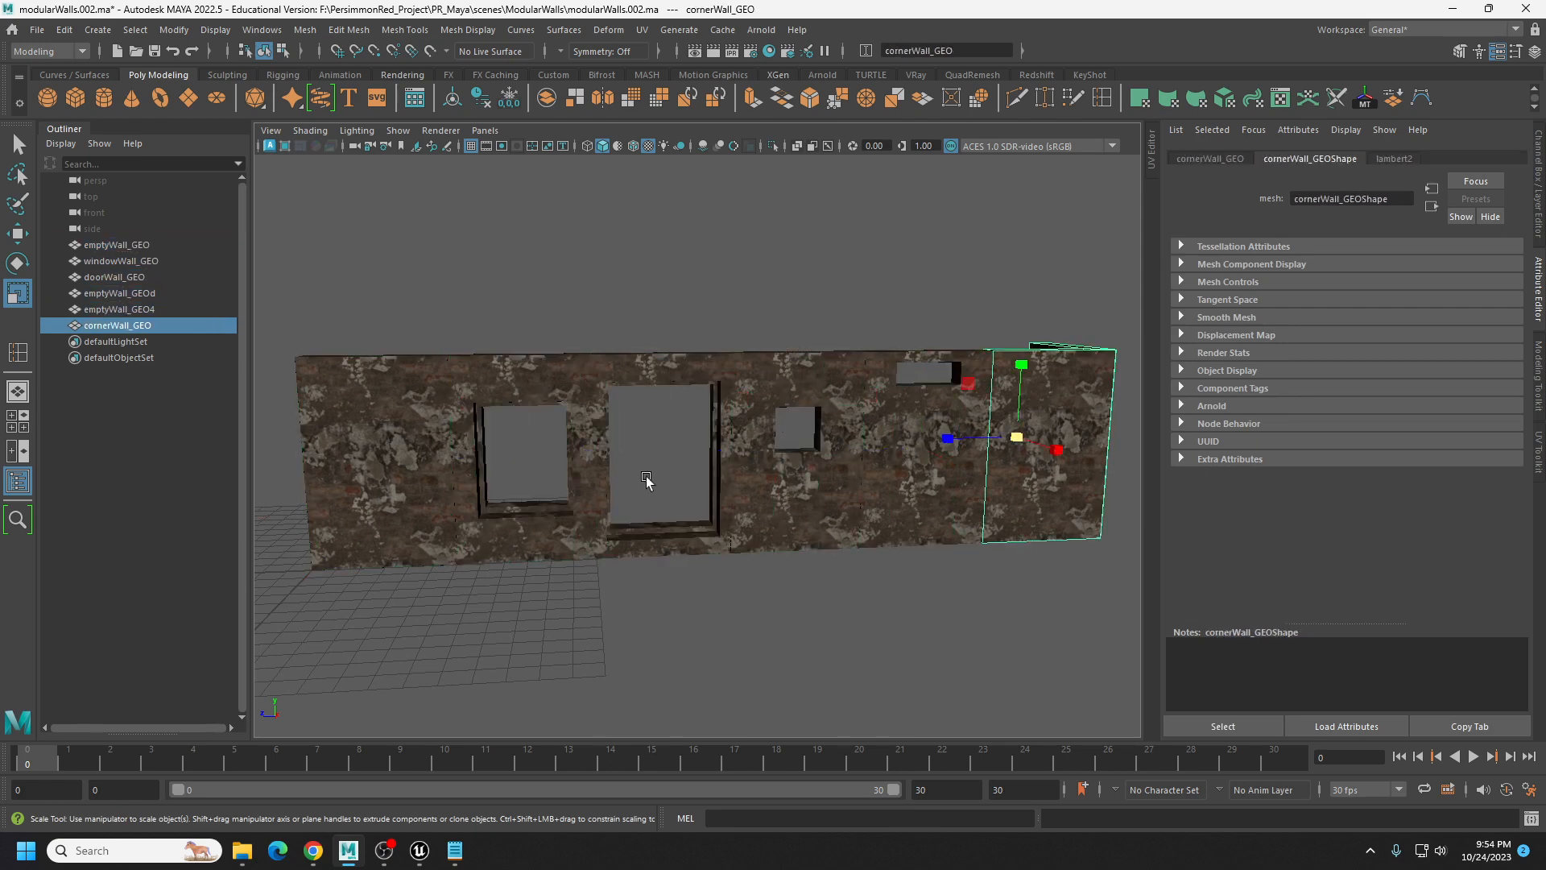
{"action": "left_click", "coordinate": [774, 533]}
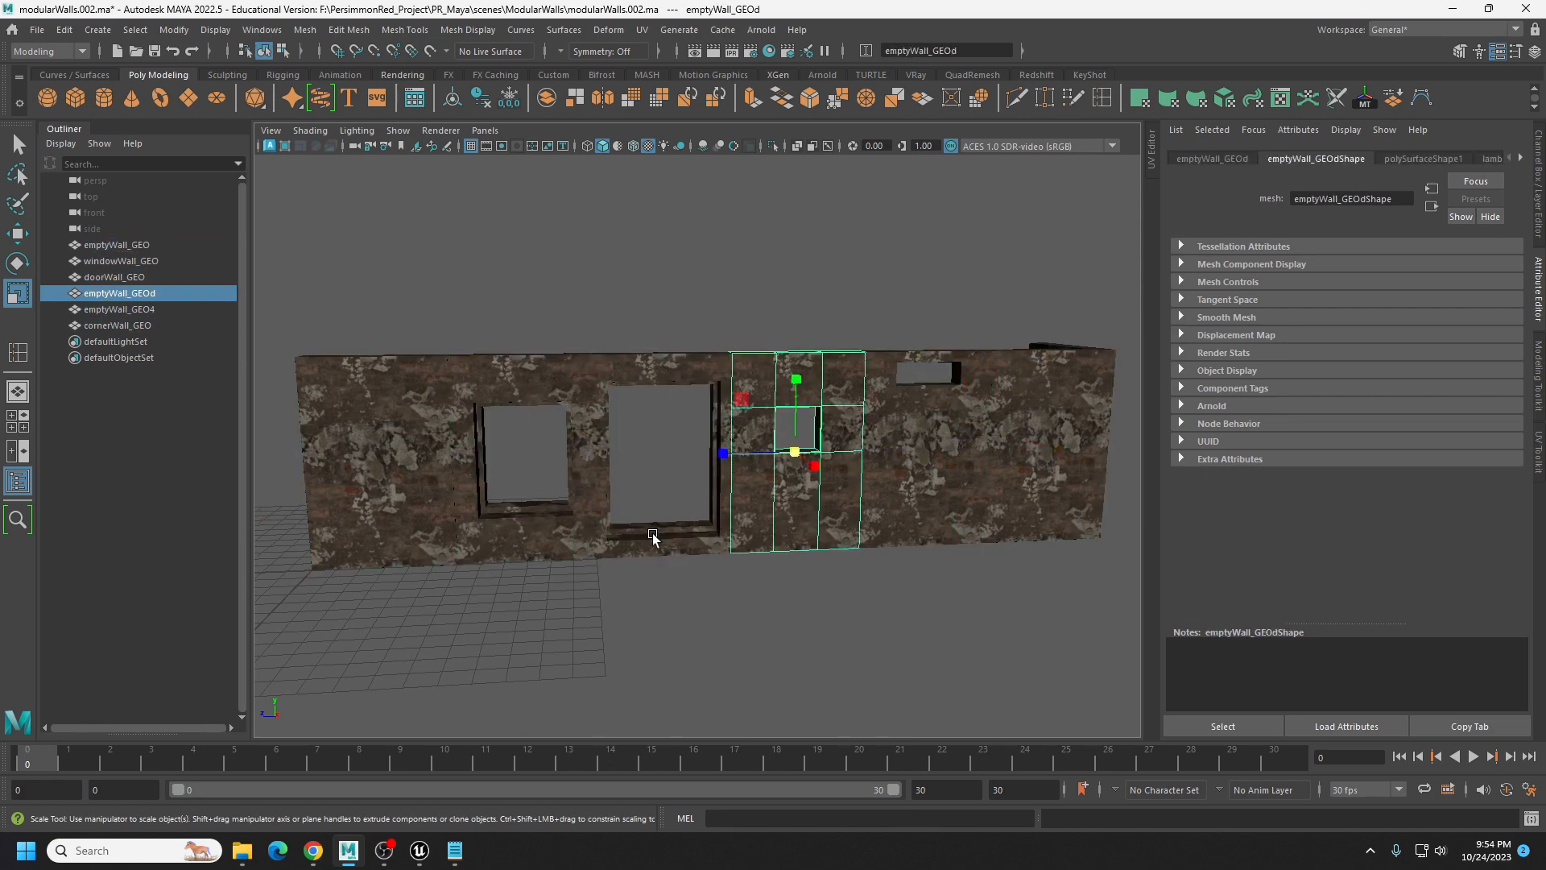
{"action": "left_click", "coordinate": [616, 382]}
{"action": "middle_click_drag", "start_coordinate": [734, 487], "coordinate": [822, 443], "text": "alt"}
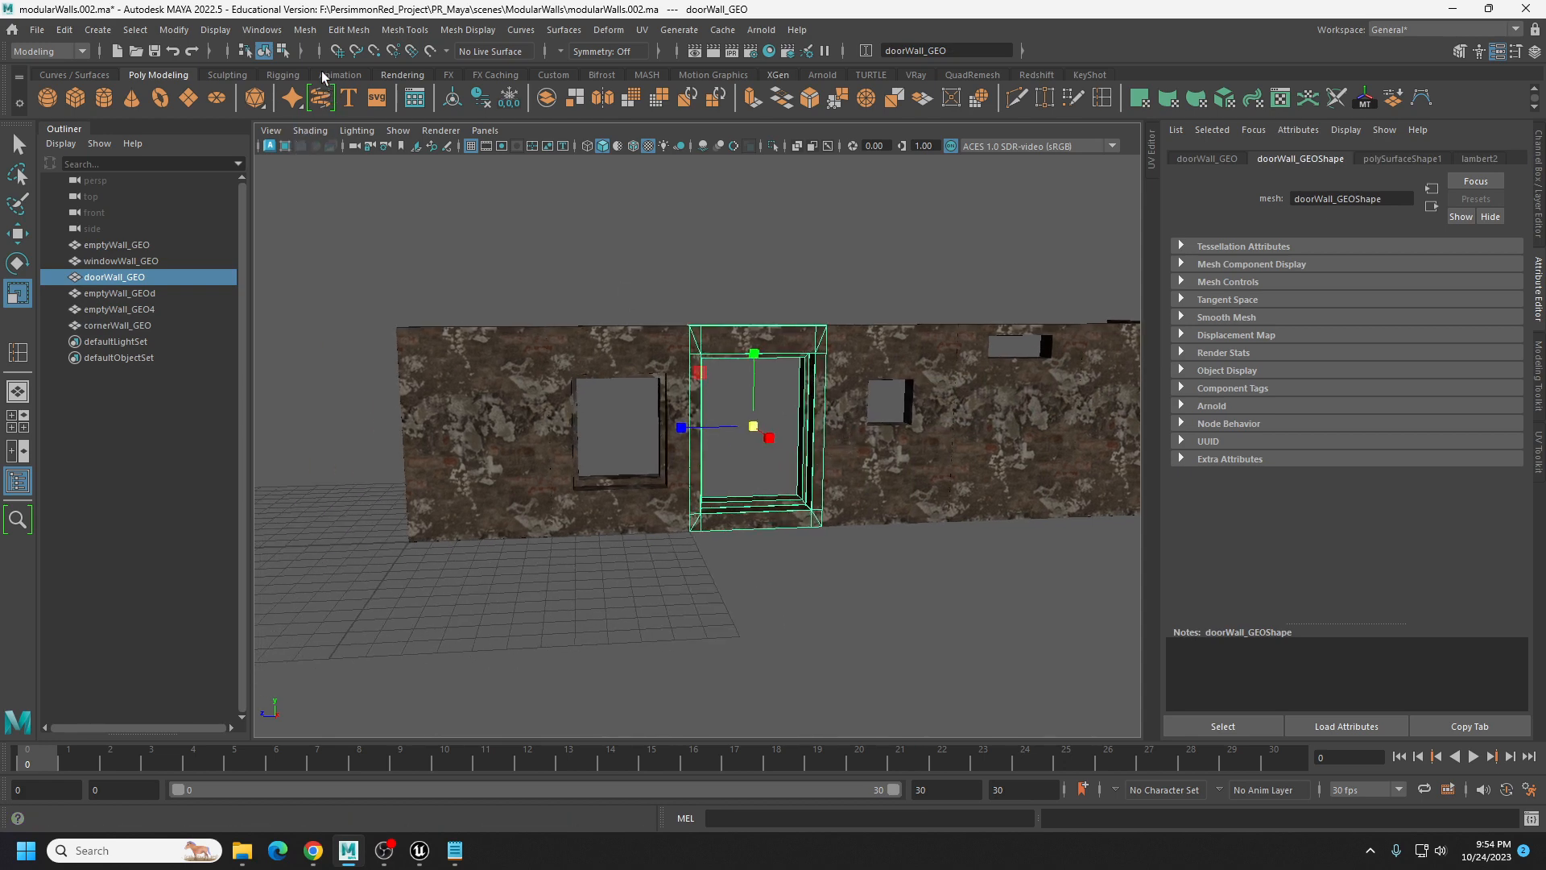
Open the general Settings category of Maya's Preferences, keeping the viewport walls partly in view.
{"action": "left_click", "coordinate": [262, 30]}
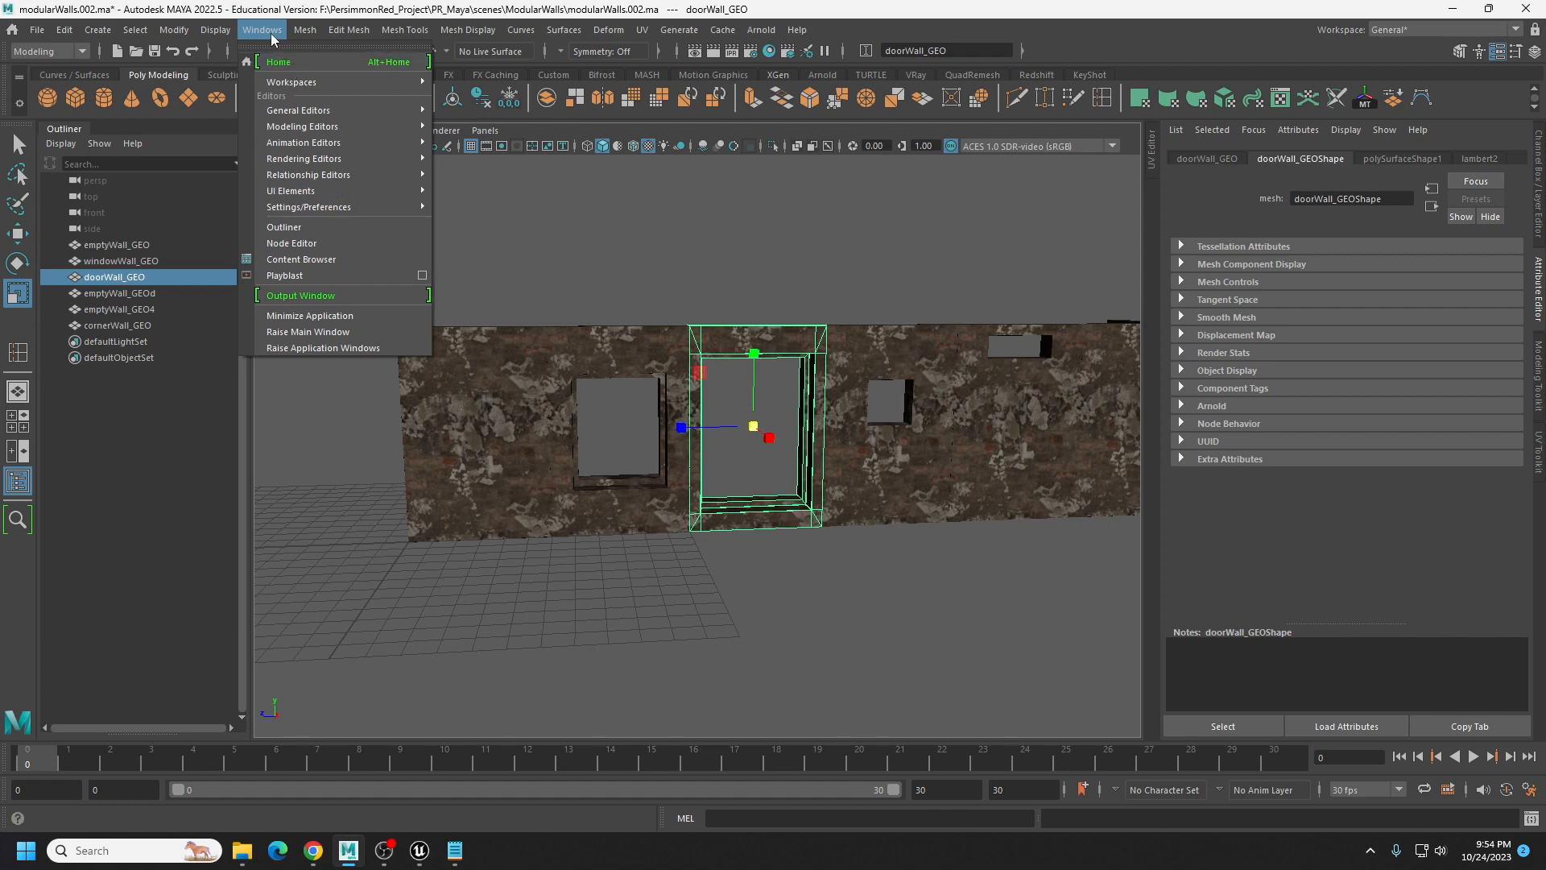
{"action": "mouse_move", "coordinate": [338, 207]}
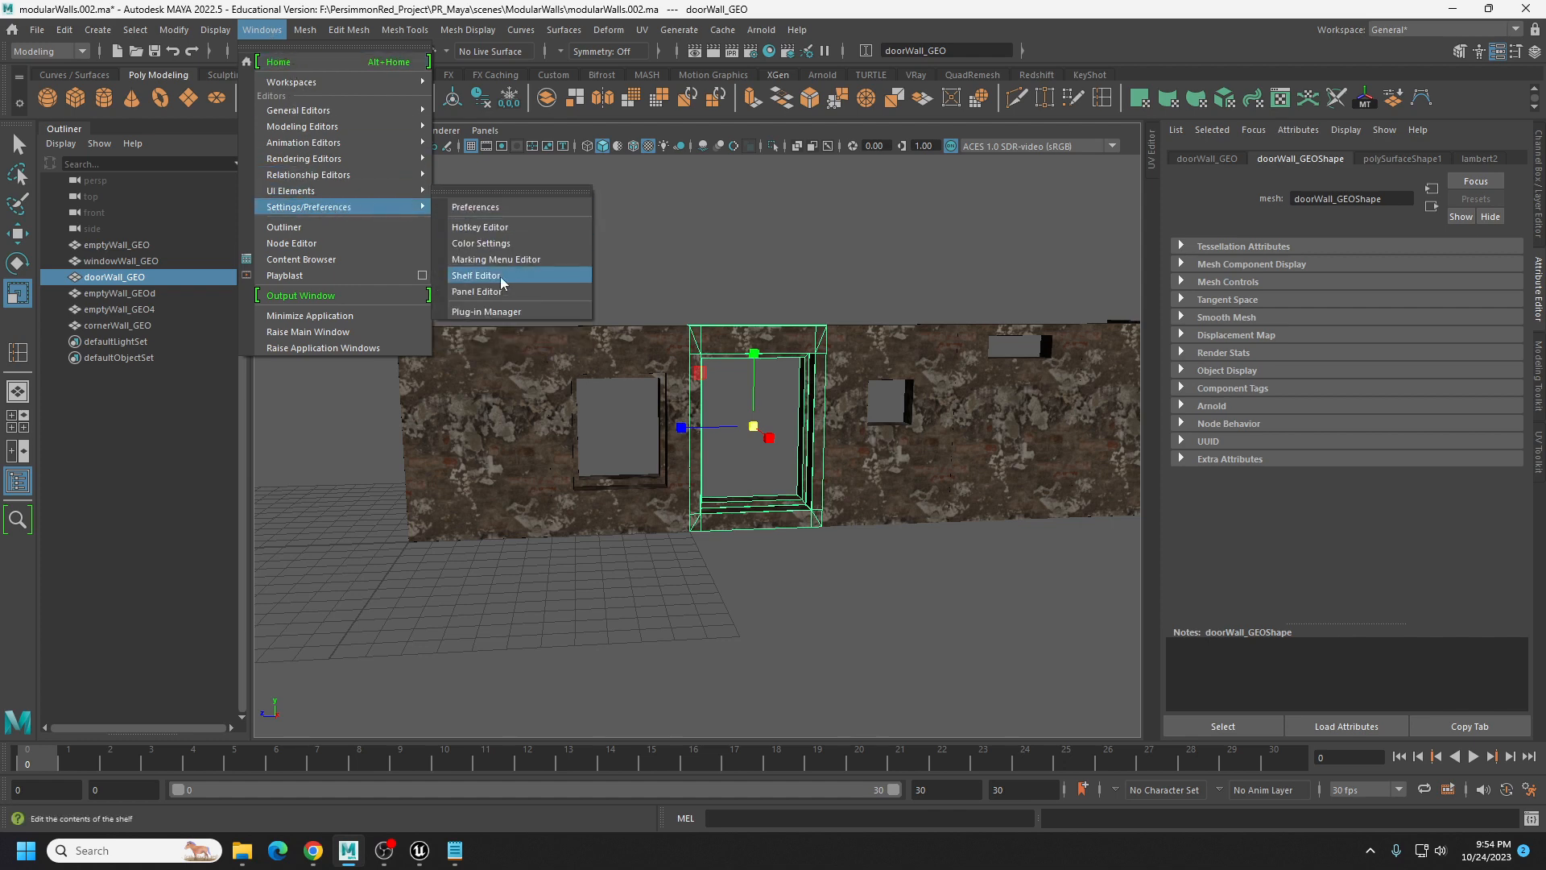
{"action": "left_click", "coordinate": [467, 208]}
{"action": "left_click_drag", "start_coordinate": [153, 182], "coordinate": [376, 191]}
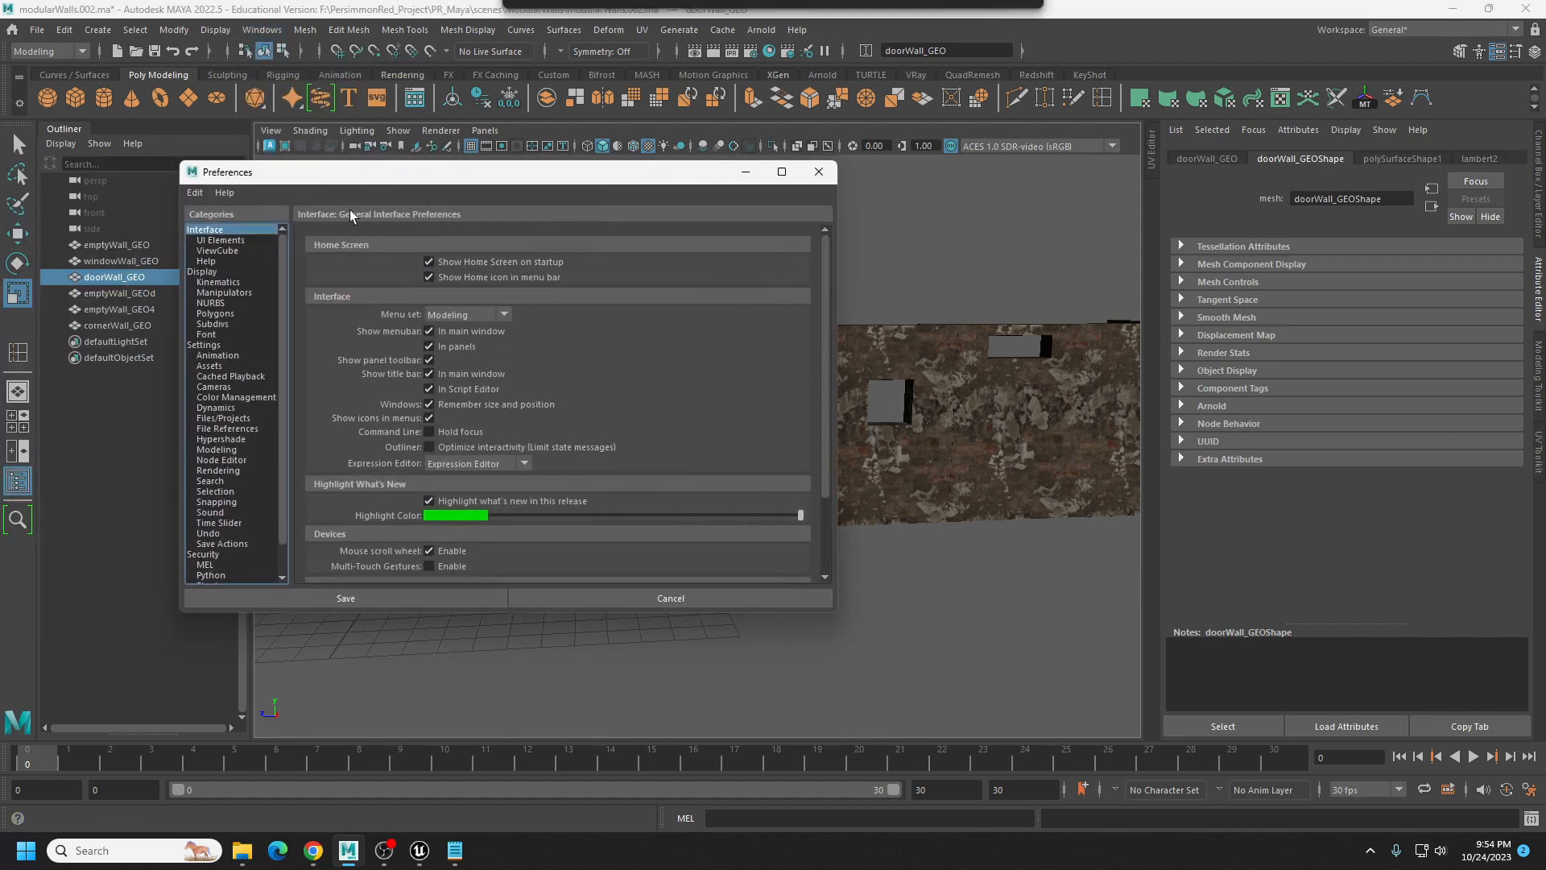
{"action": "left_click", "coordinate": [205, 344]}
Try meter as the linear working unit and compare the walls with the grid.
{"action": "left_click", "coordinate": [471, 300]}
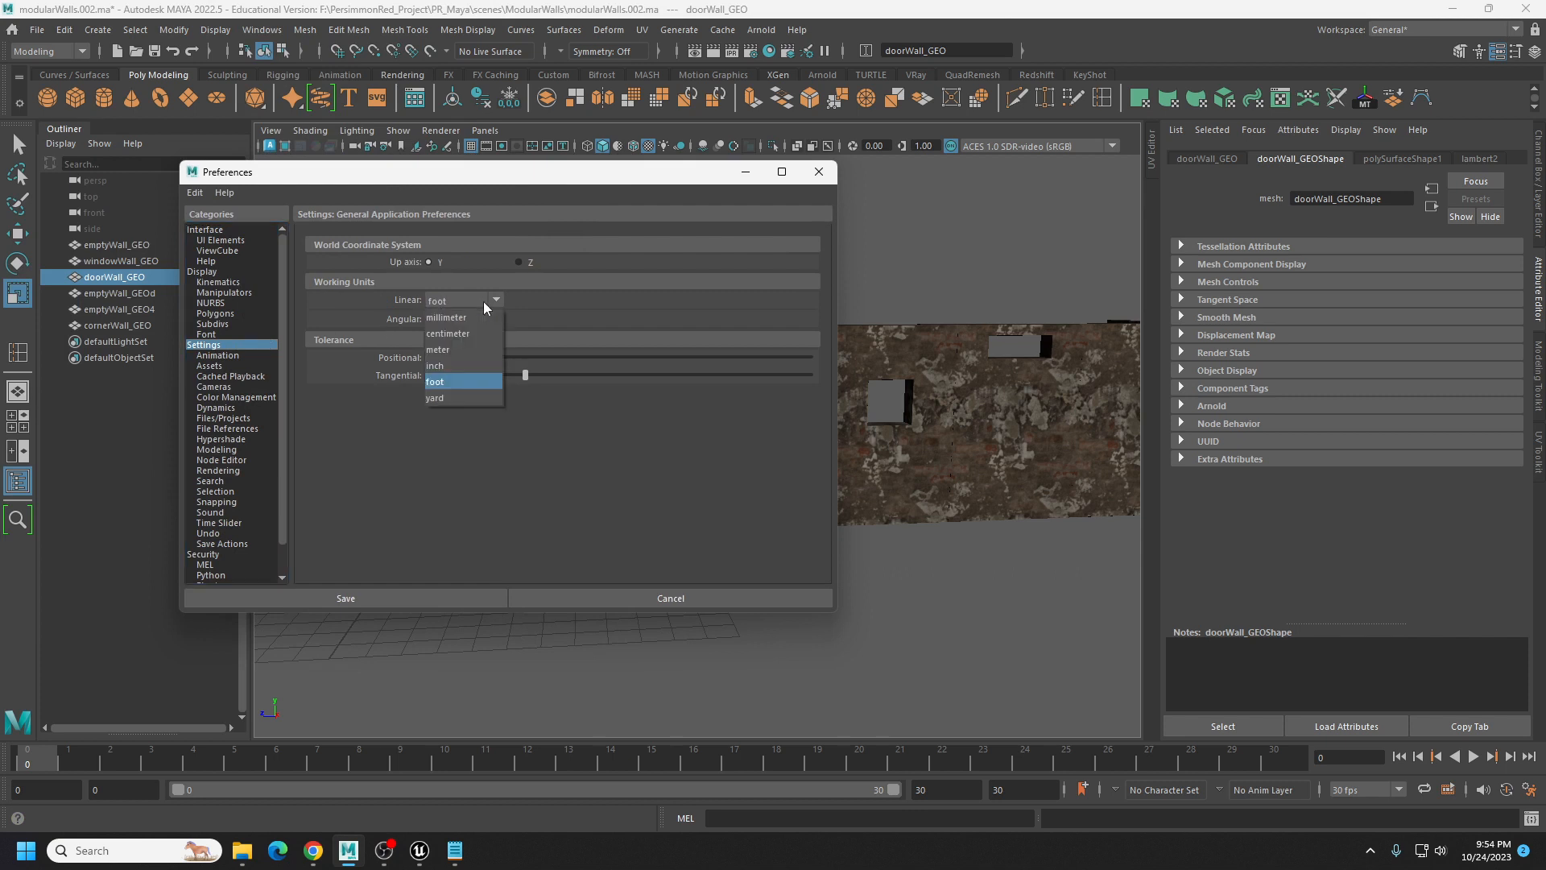
{"action": "left_click", "coordinate": [439, 348]}
{"action": "left_click_drag", "start_coordinate": [594, 179], "coordinate": [388, 165]}
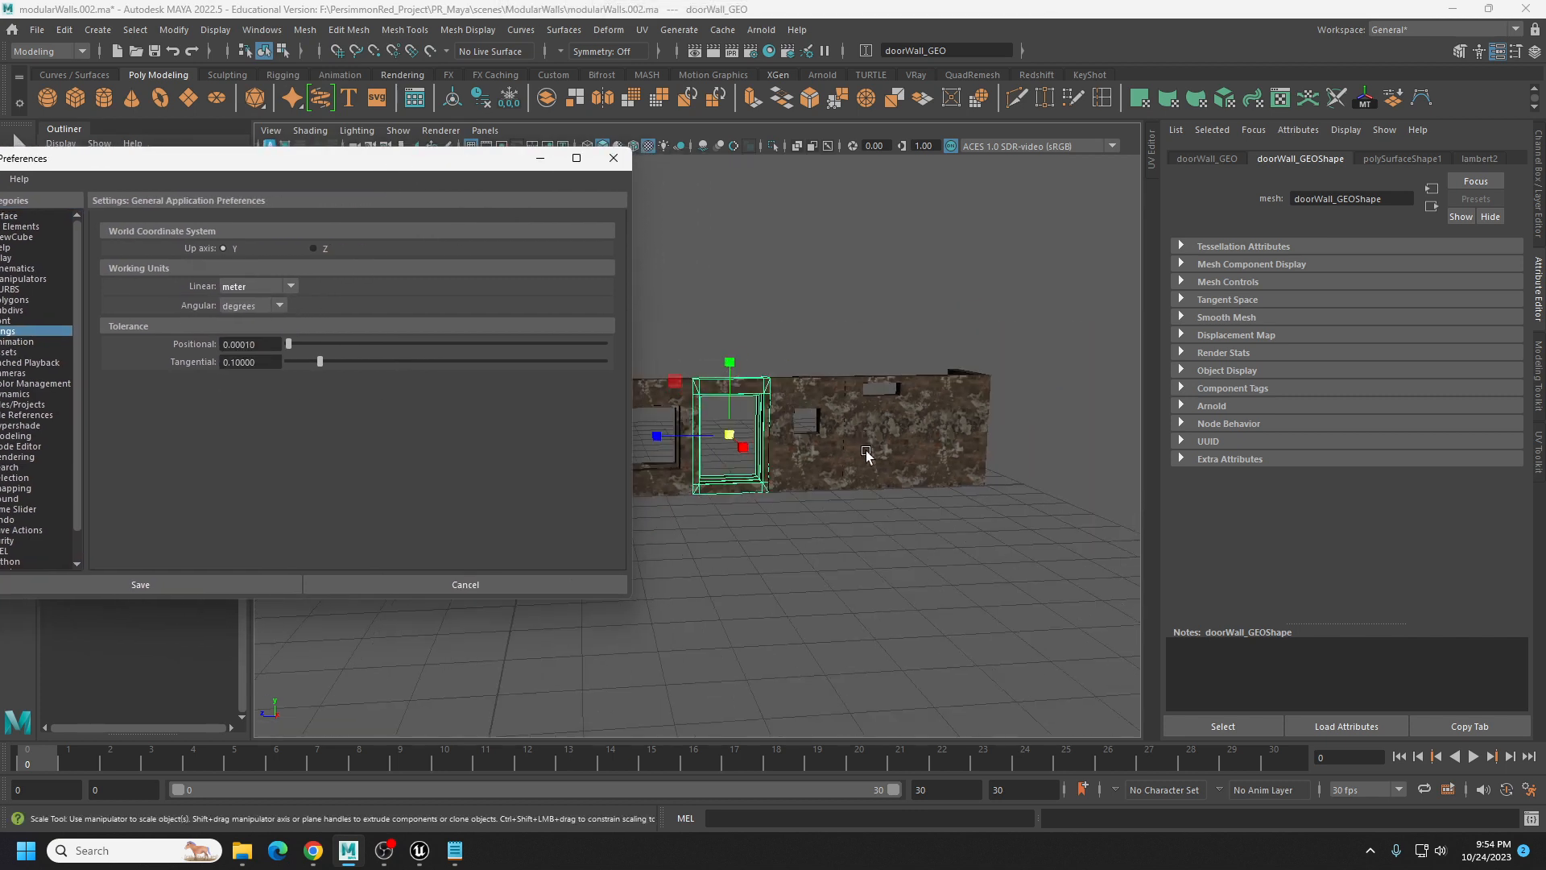
{"action": "left_click_drag", "start_coordinate": [858, 447], "coordinate": [914, 432], "text": "alt"}
Set the linear working unit to foot and save the preferences.
{"action": "left_click", "coordinate": [288, 286]}
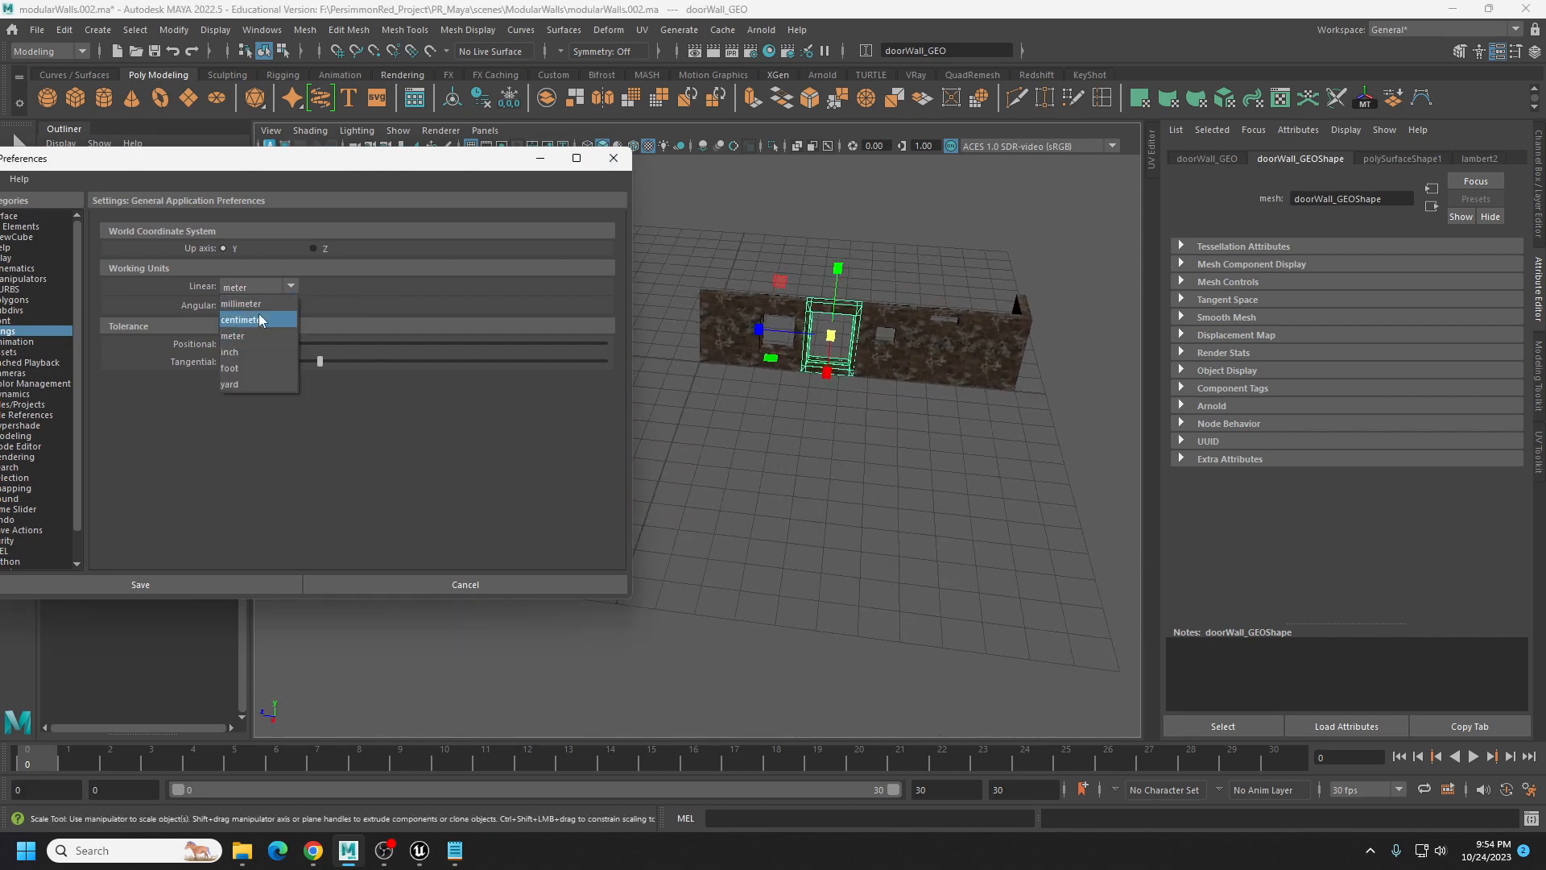
{"action": "left_click", "coordinate": [235, 368]}
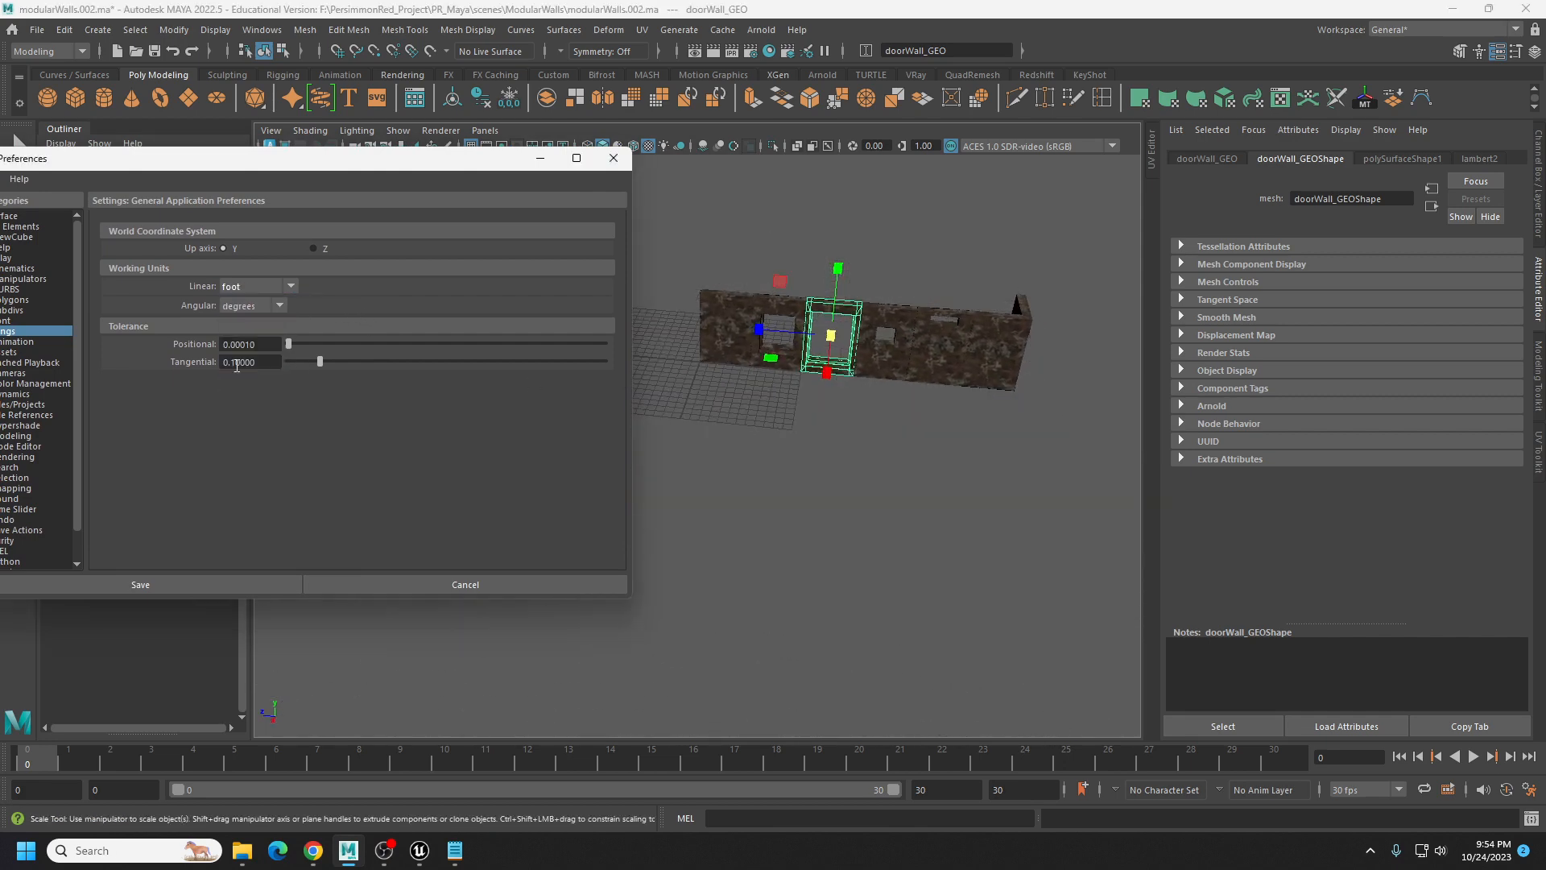
{"action": "left_click", "coordinate": [215, 582]}
Examine the size of the grid squares around the base of the walls.
{"action": "left_click_drag", "start_coordinate": [594, 227], "coordinate": [596, 505], "text": "alt"}
{"action": "scroll", "coordinate": [572, 499], "scroll_direction": "up", "scroll_amount": 3}
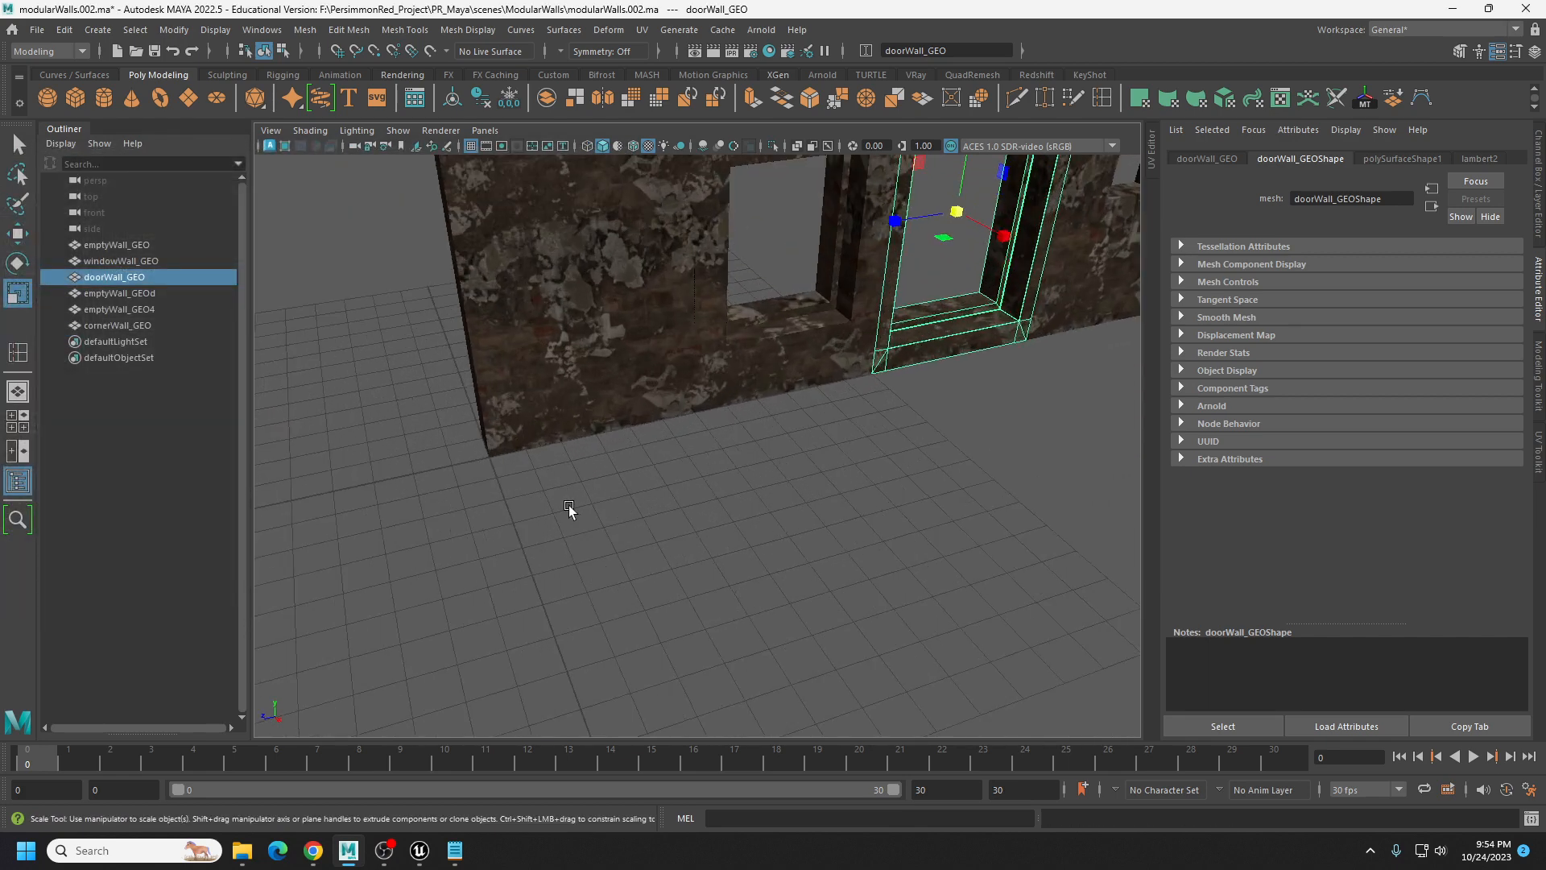
{"action": "middle_click_drag", "start_coordinate": [604, 588], "coordinate": [707, 493], "text": "alt"}
{"action": "scroll", "coordinate": [642, 473], "scroll_direction": "up", "scroll_amount": 2}
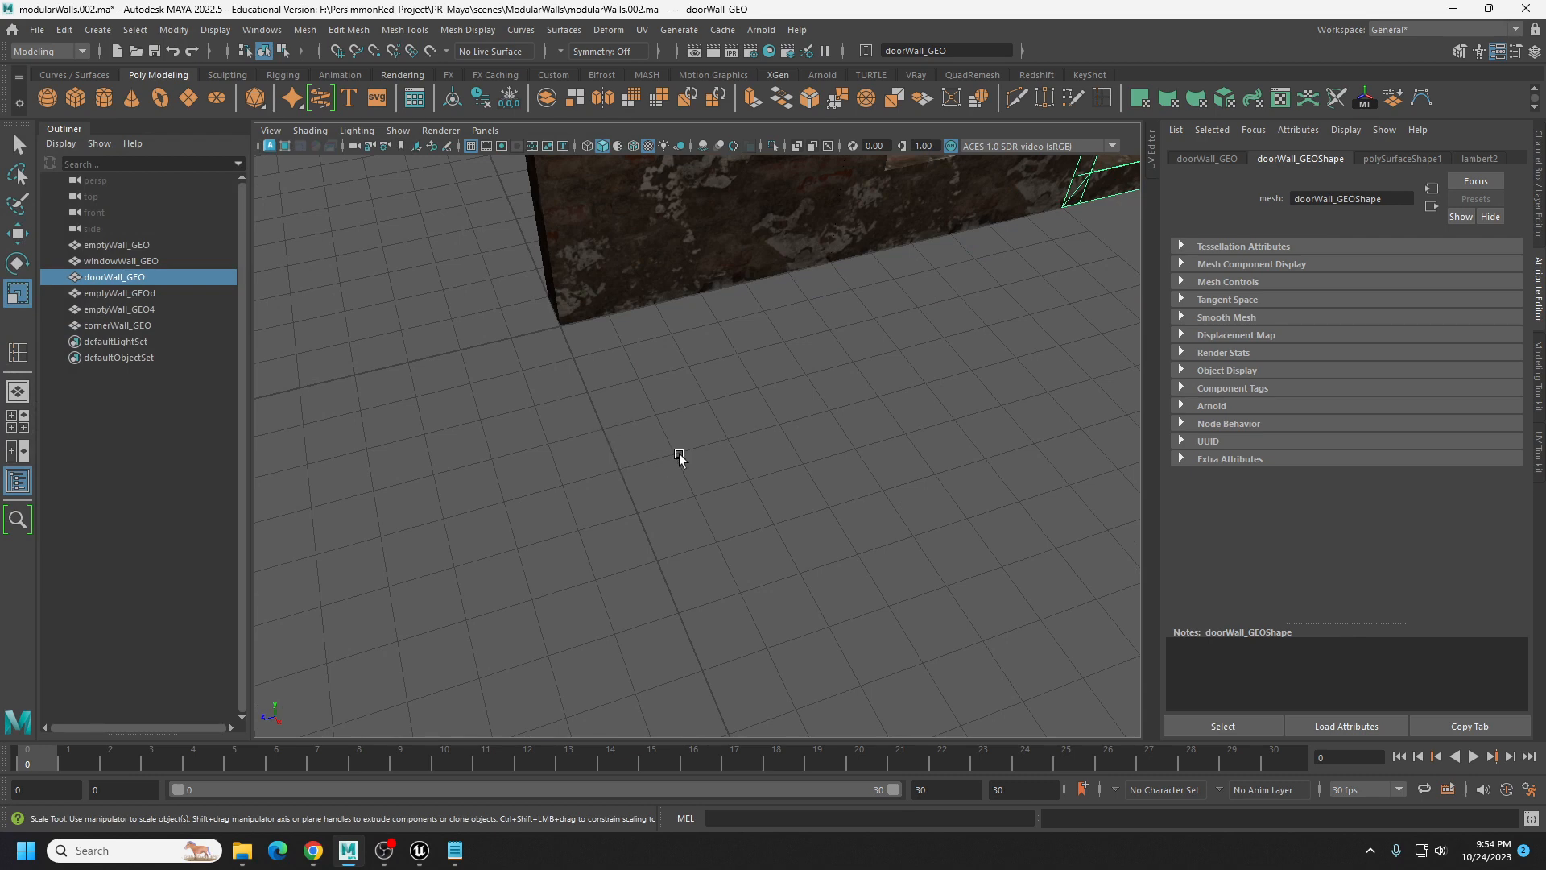
{"action": "scroll", "coordinate": [654, 438], "scroll_direction": "down", "scroll_amount": 5}
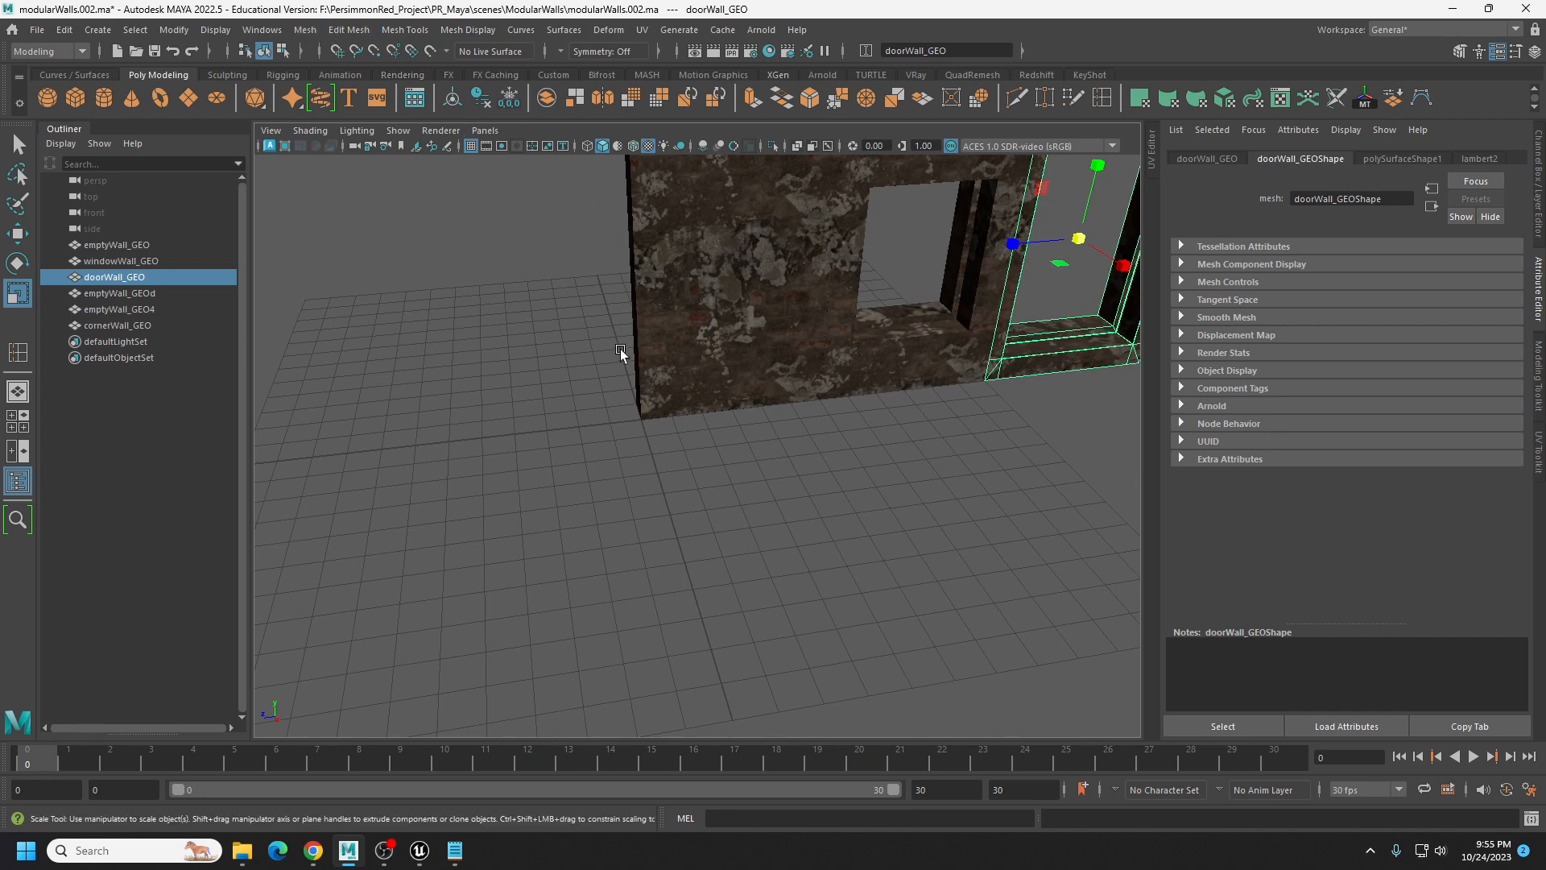
{"action": "scroll", "coordinate": [656, 365], "scroll_direction": "down", "scroll_amount": 5}
{"action": "left_click", "coordinate": [694, 477]}
{"action": "scroll", "coordinate": [681, 473], "scroll_direction": "up", "scroll_amount": 4}
{"action": "left_click_drag", "start_coordinate": [679, 471], "coordinate": [731, 499], "text": "alt"}
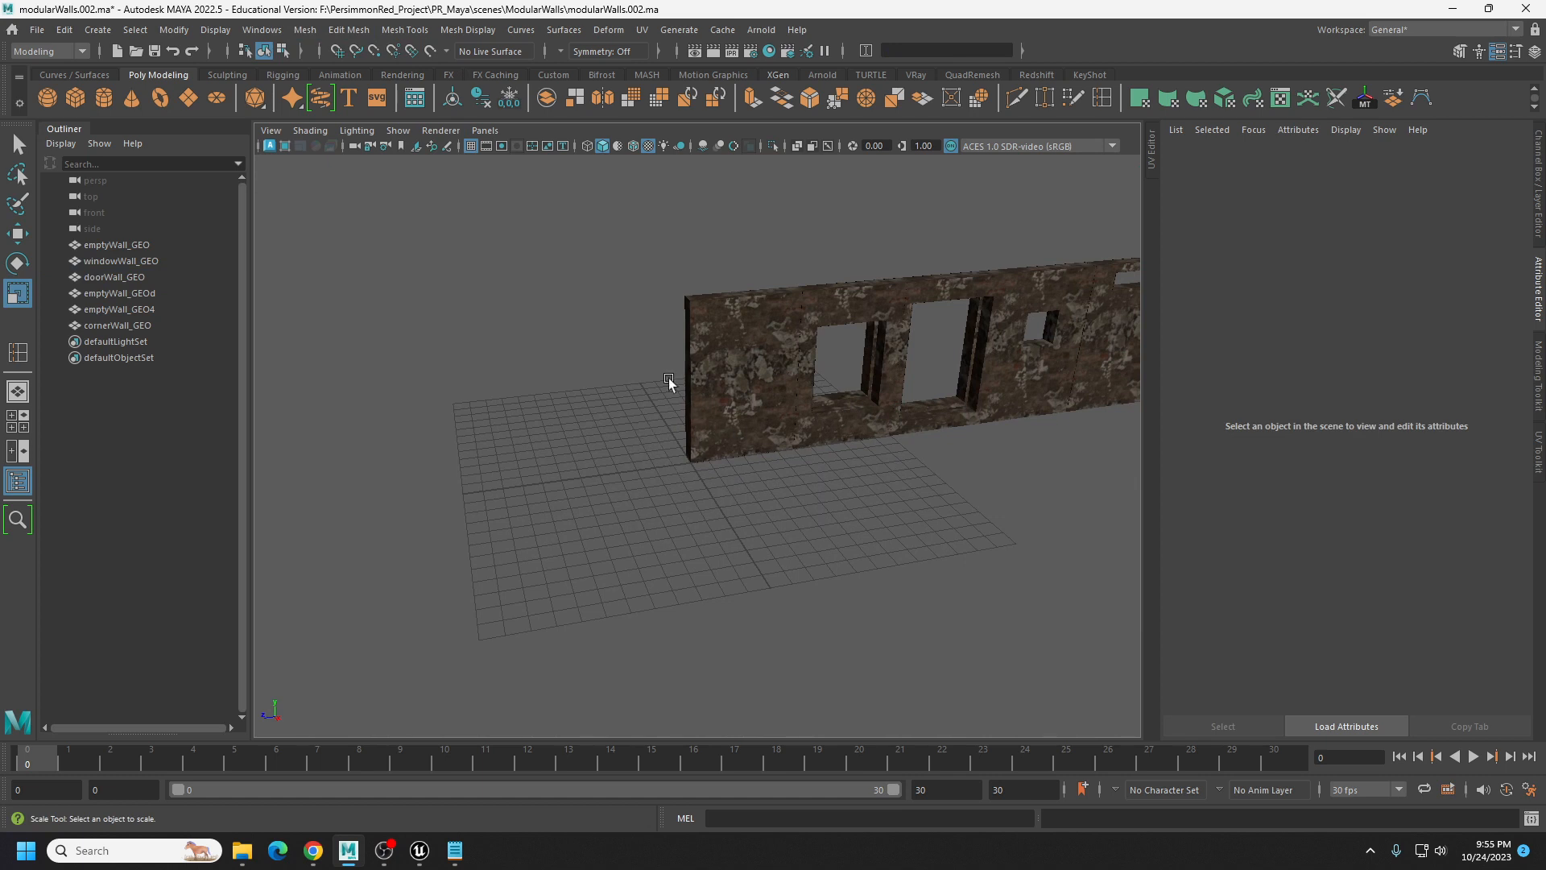
Set the grid's length and width to 100 units and apply the grid options.
{"action": "right_click", "coordinate": [472, 148]}
{"action": "left_click", "coordinate": [504, 174]}
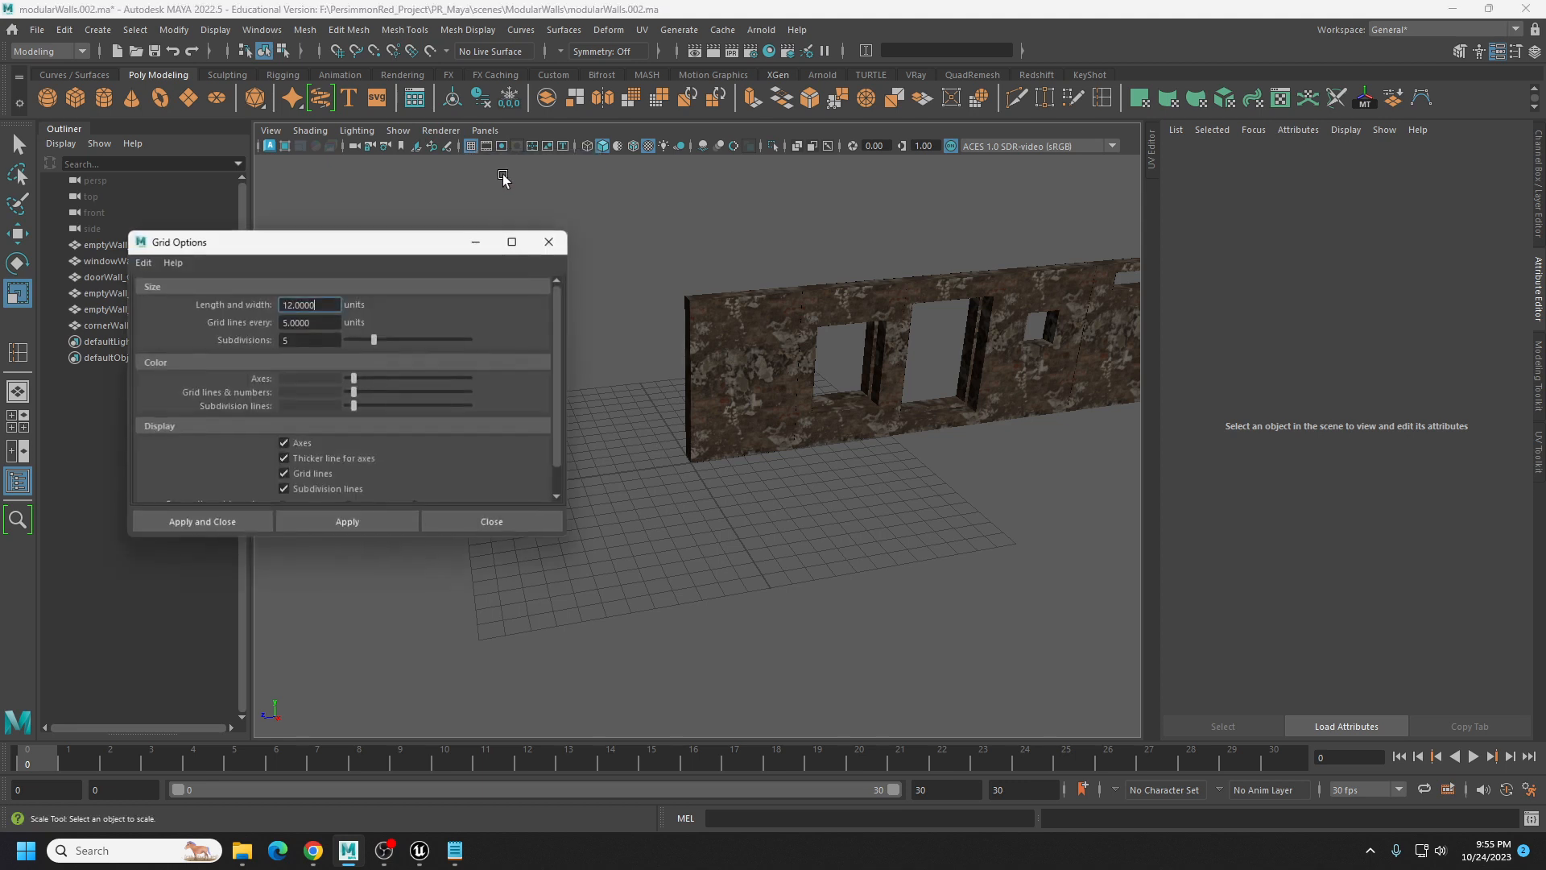
{"action": "right_click", "coordinate": [483, 156]}
{"action": "left_click", "coordinate": [500, 179]}
{"action": "type", "text": "1."}
{"action": "type", "text": "00"}
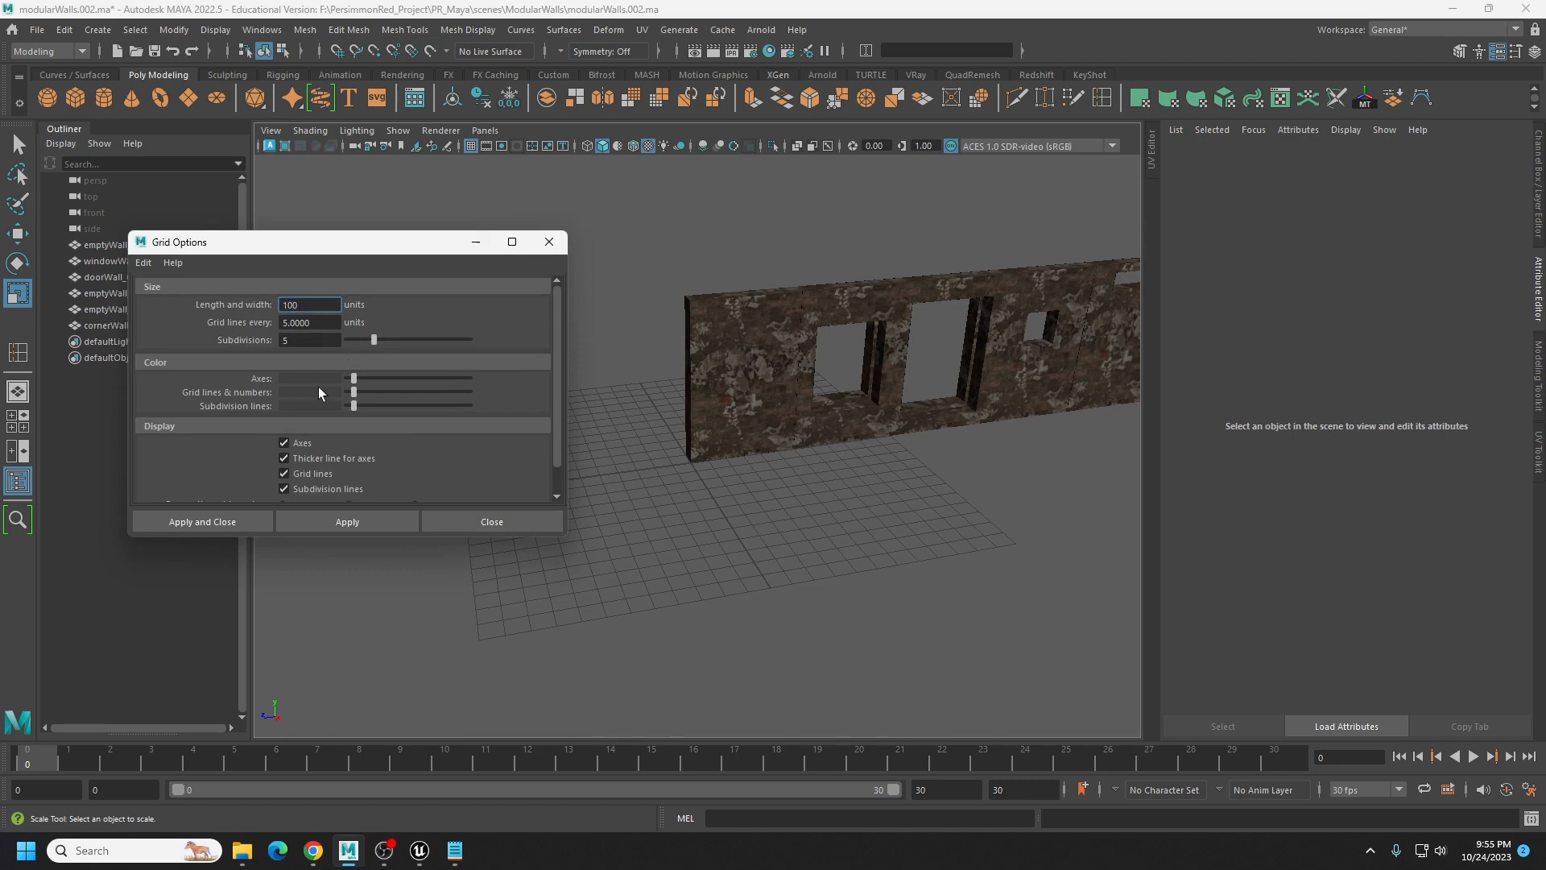
{"action": "left_click", "coordinate": [245, 523]}
Inspect the enlarged grid around the row of walls from far and near.
{"action": "scroll", "coordinate": [564, 326], "scroll_direction": "down", "scroll_amount": 5}
{"action": "left_click_drag", "start_coordinate": [692, 483], "coordinate": [902, 463], "text": "alt"}
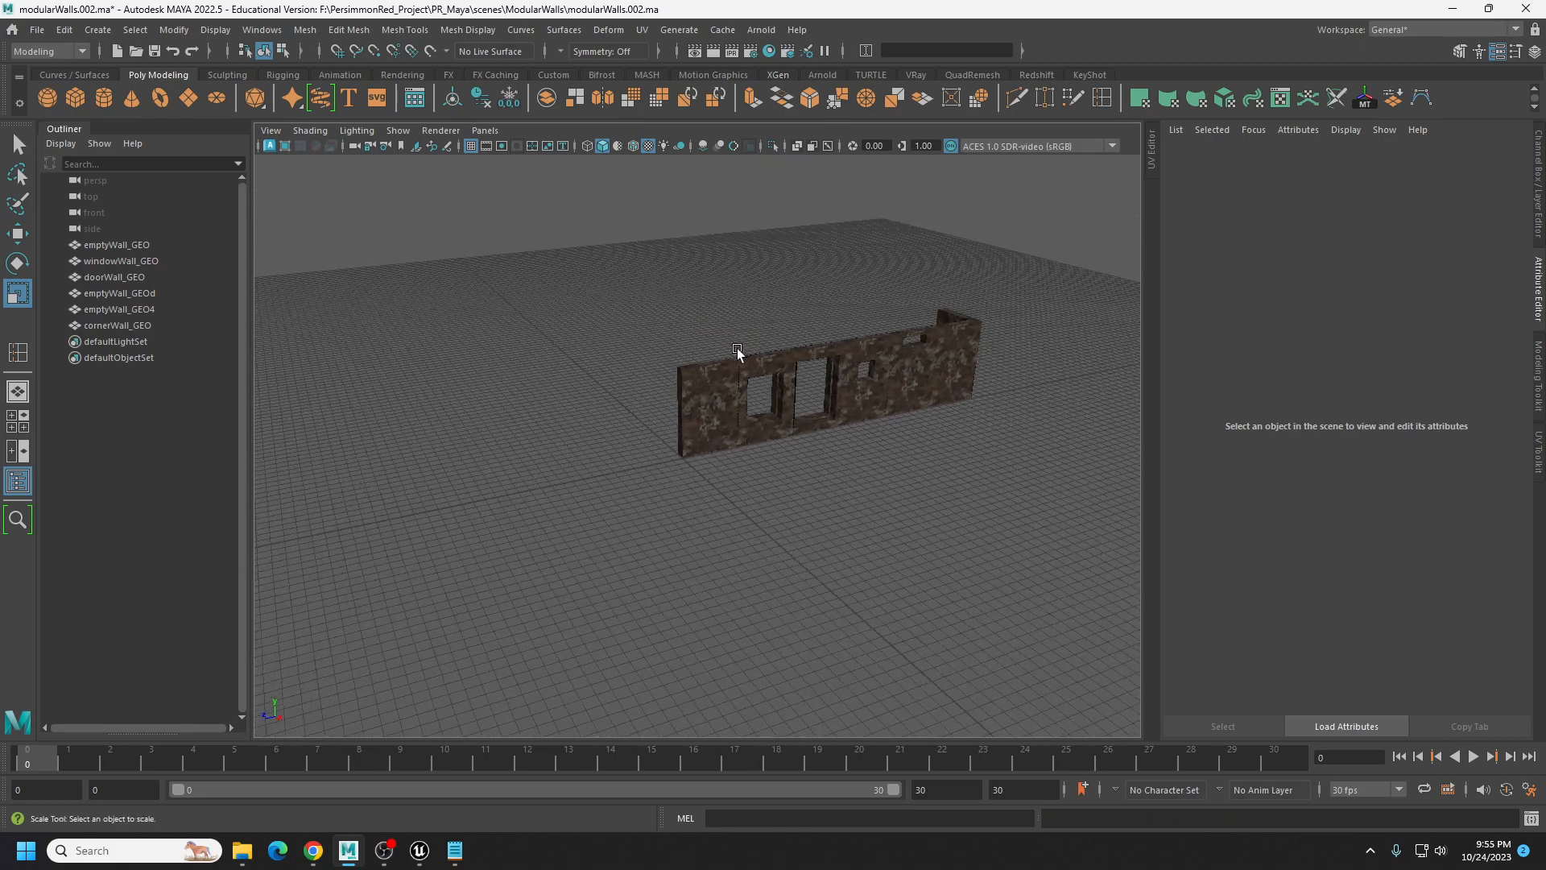
{"action": "scroll", "coordinate": [765, 439], "scroll_direction": "up", "scroll_amount": 3}
{"action": "middle_click_drag", "start_coordinate": [899, 410], "coordinate": [719, 480], "text": "alt"}
{"action": "left_click_drag", "start_coordinate": [718, 480], "coordinate": [682, 491], "text": "alt"}
{"action": "scroll", "coordinate": [682, 491], "scroll_direction": "up", "scroll_amount": 4}
{"action": "left_click", "coordinate": [683, 489]}
{"action": "middle_click_drag", "start_coordinate": [748, 524], "coordinate": [779, 496], "text": "alt"}
{"action": "left_click", "coordinate": [780, 498]}
{"action": "left_click_drag", "start_coordinate": [778, 499], "coordinate": [697, 532], "text": "alt"}
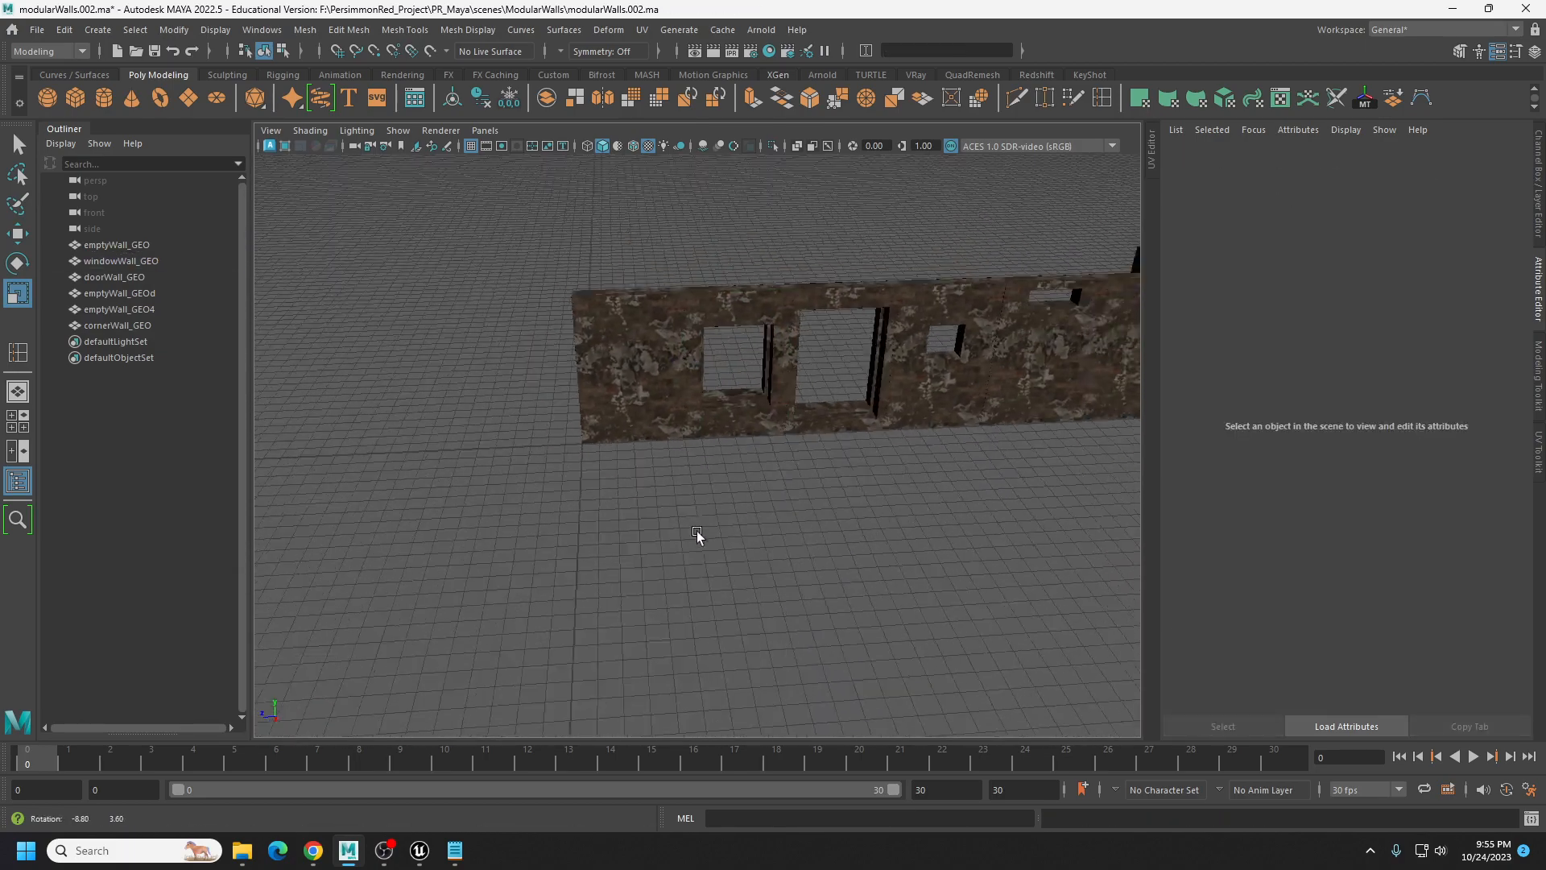
{"action": "scroll", "coordinate": [695, 533], "scroll_direction": "up", "scroll_amount": 4}
Check the modular modeling notes and look up the Rectangular Door's dimension in the asset spreadsheet.
{"action": "left_click", "coordinate": [455, 850]}
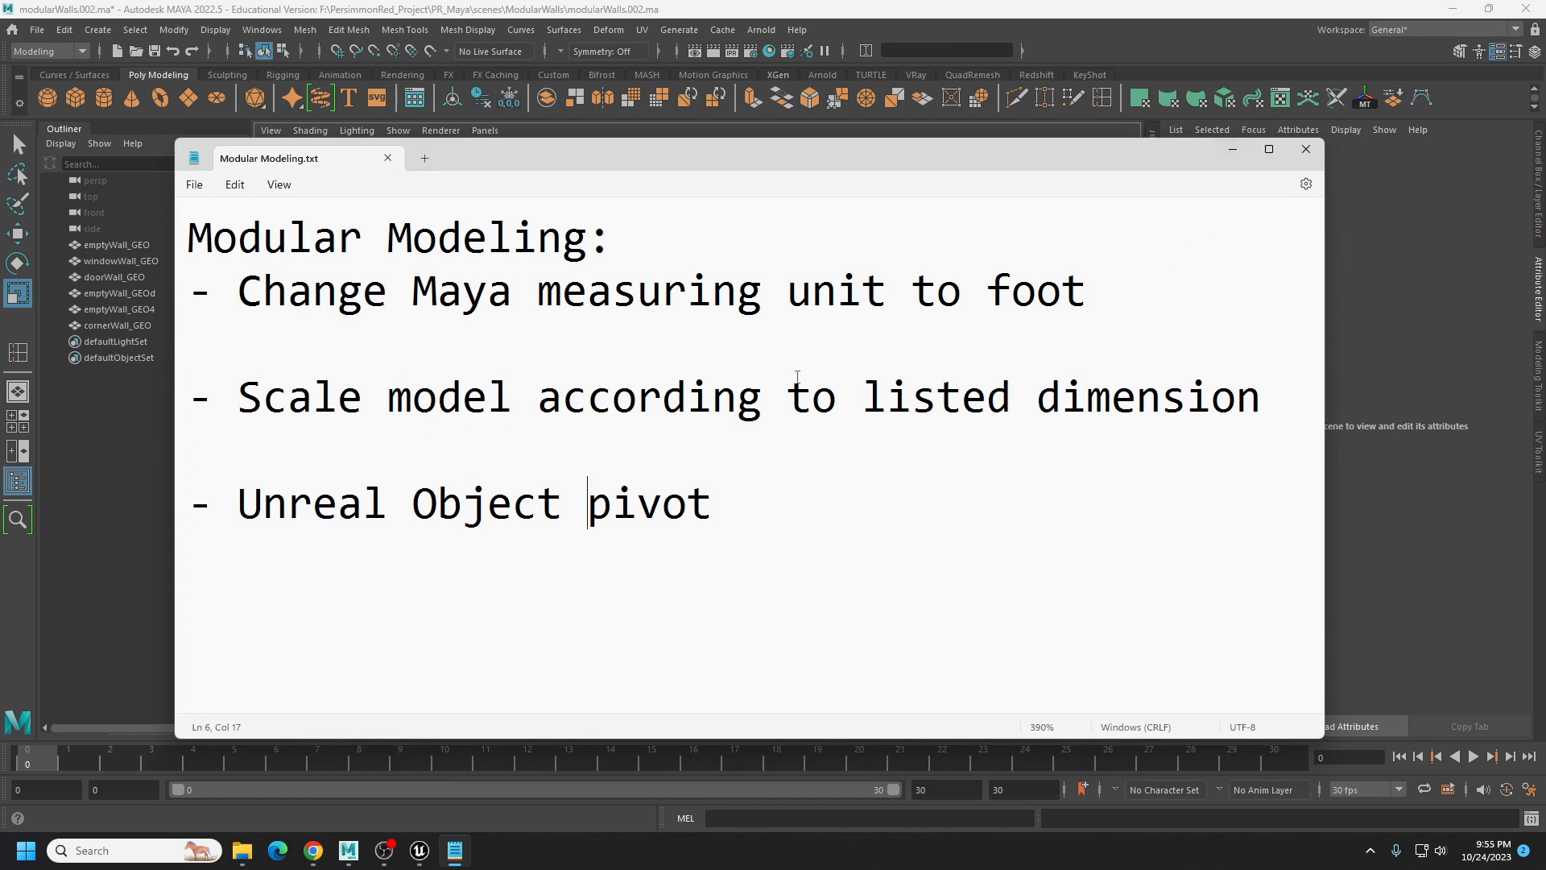
{"action": "left_click", "coordinate": [1232, 155]}
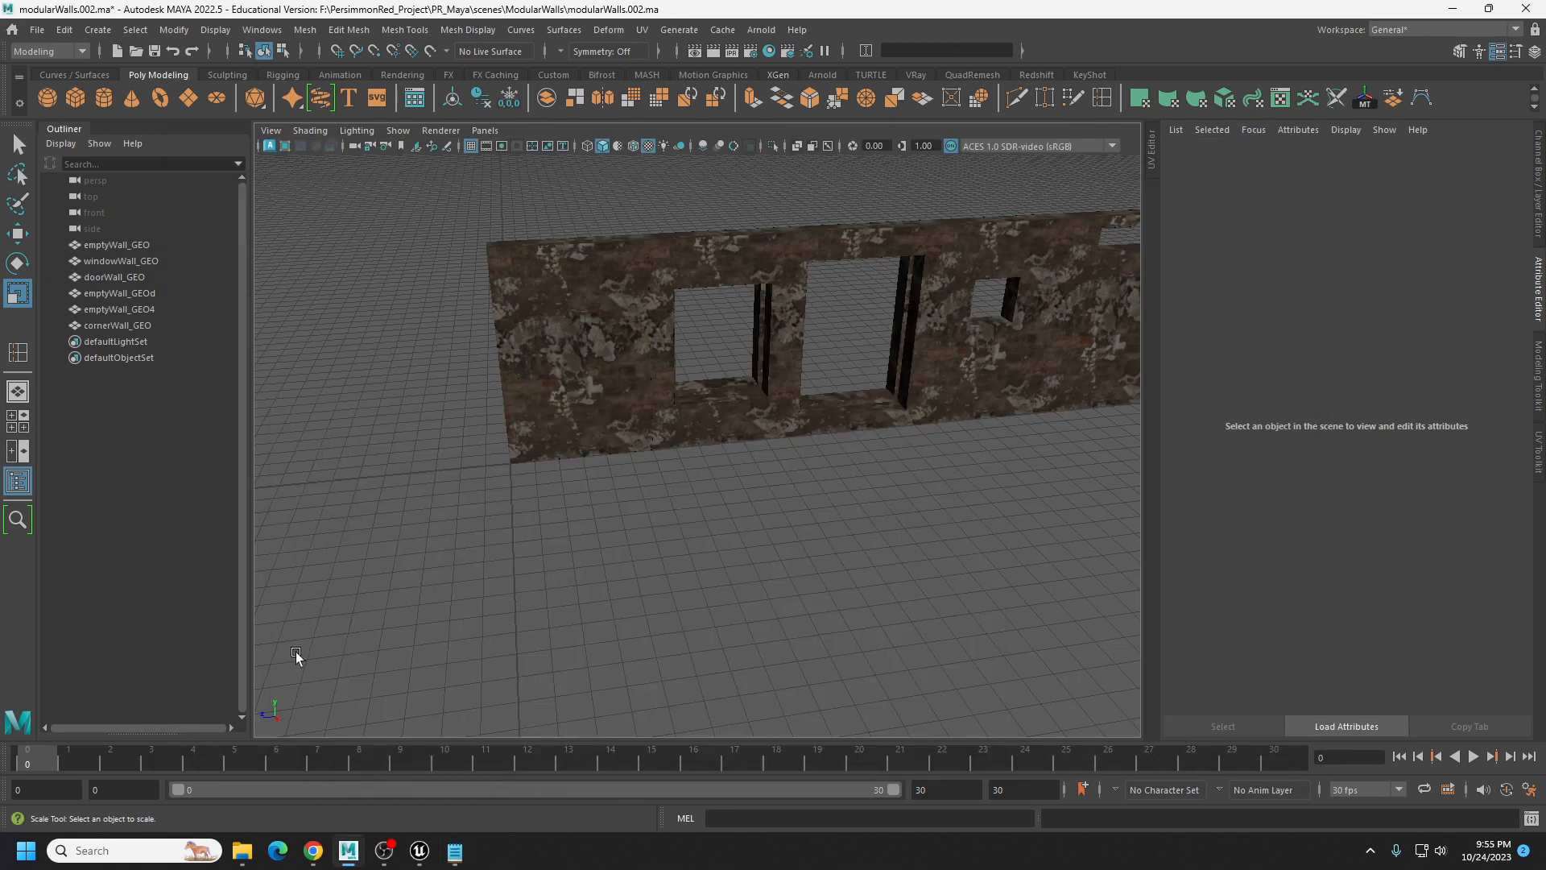
{"action": "left_click", "coordinate": [313, 850]}
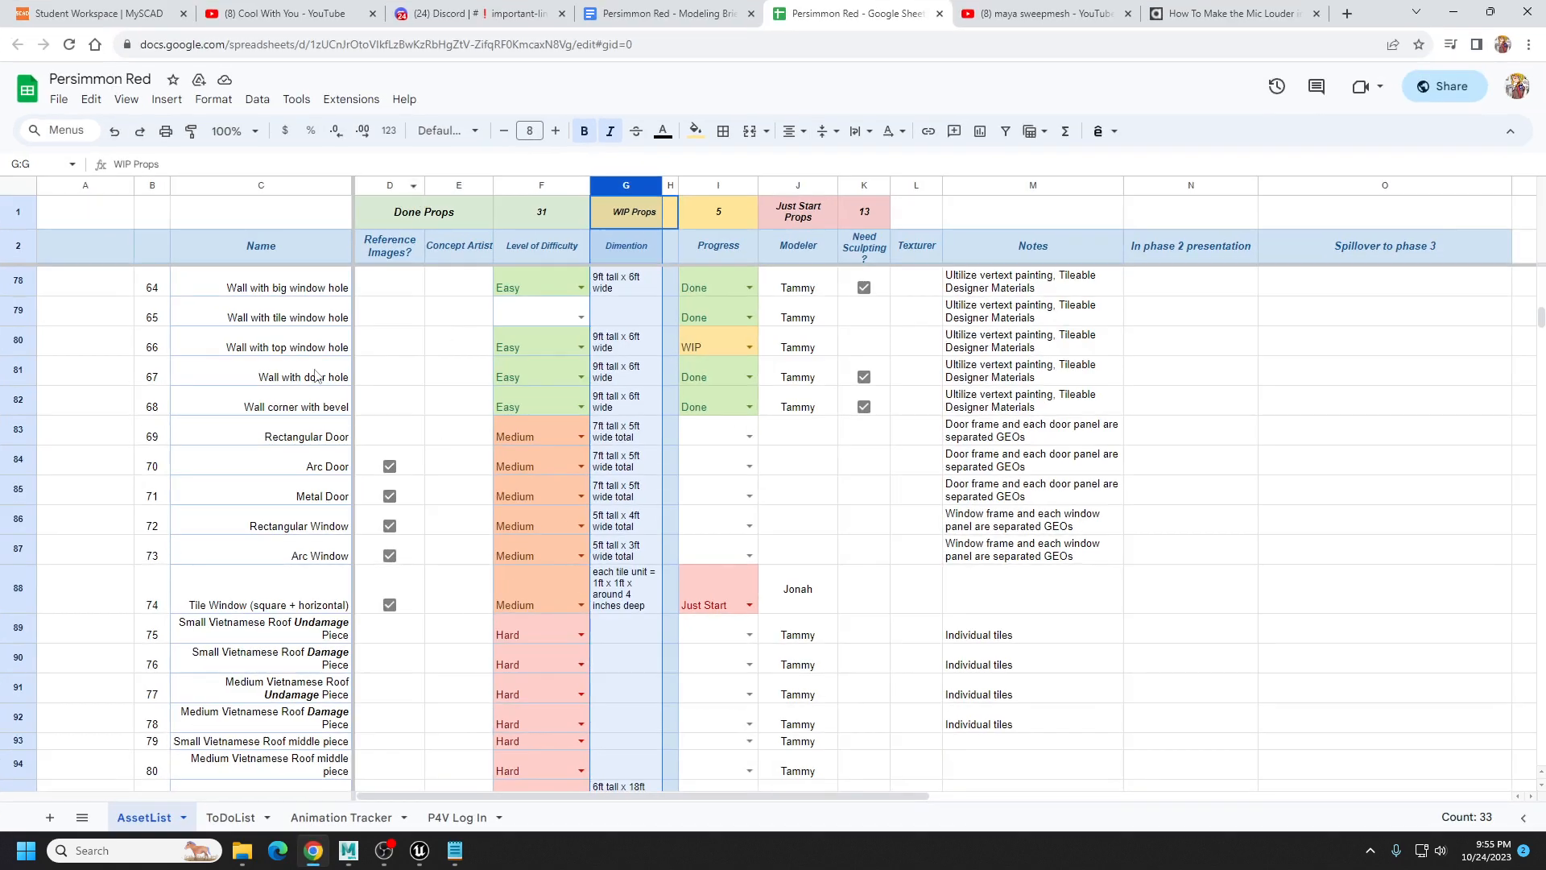
{"action": "left_click", "coordinate": [627, 431]}
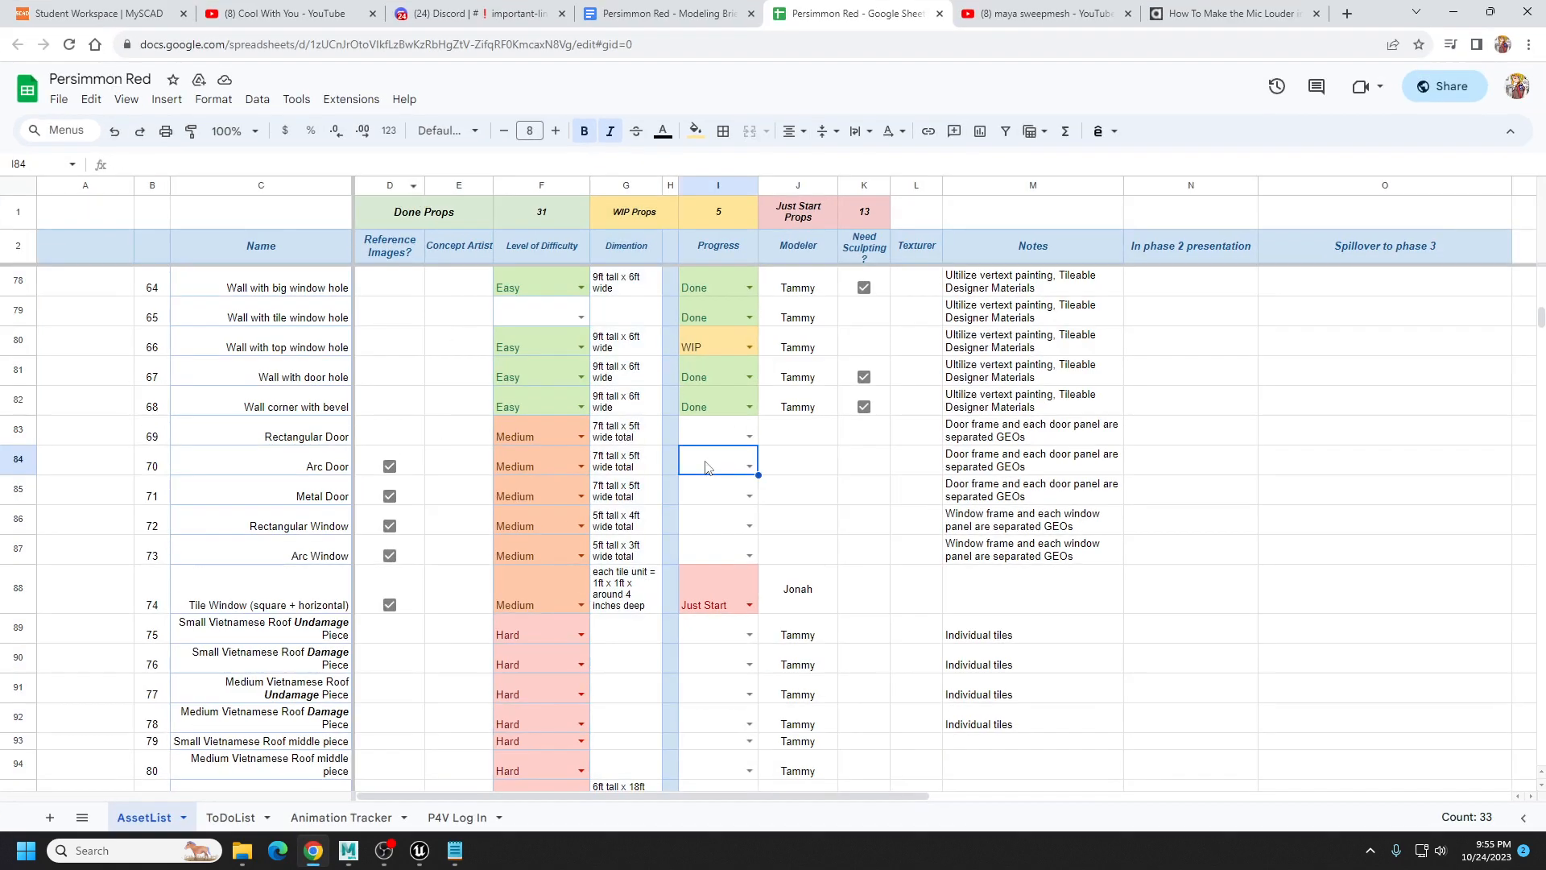
{"action": "left_click", "coordinate": [310, 441]}
{"action": "left_click", "coordinate": [628, 437]}
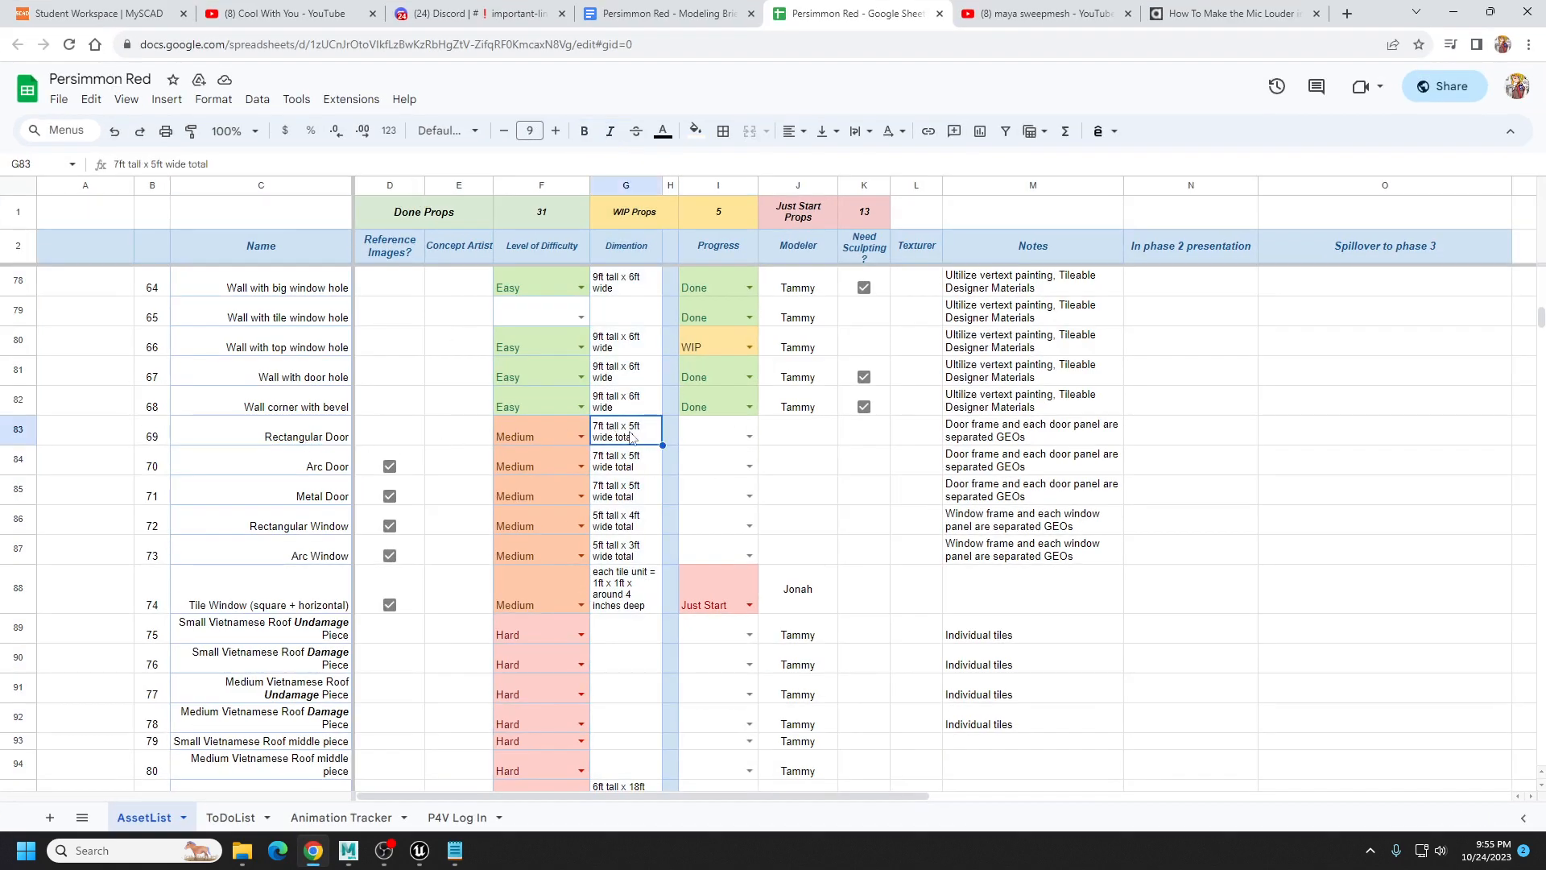
{"action": "left_click", "coordinate": [1453, 12]}
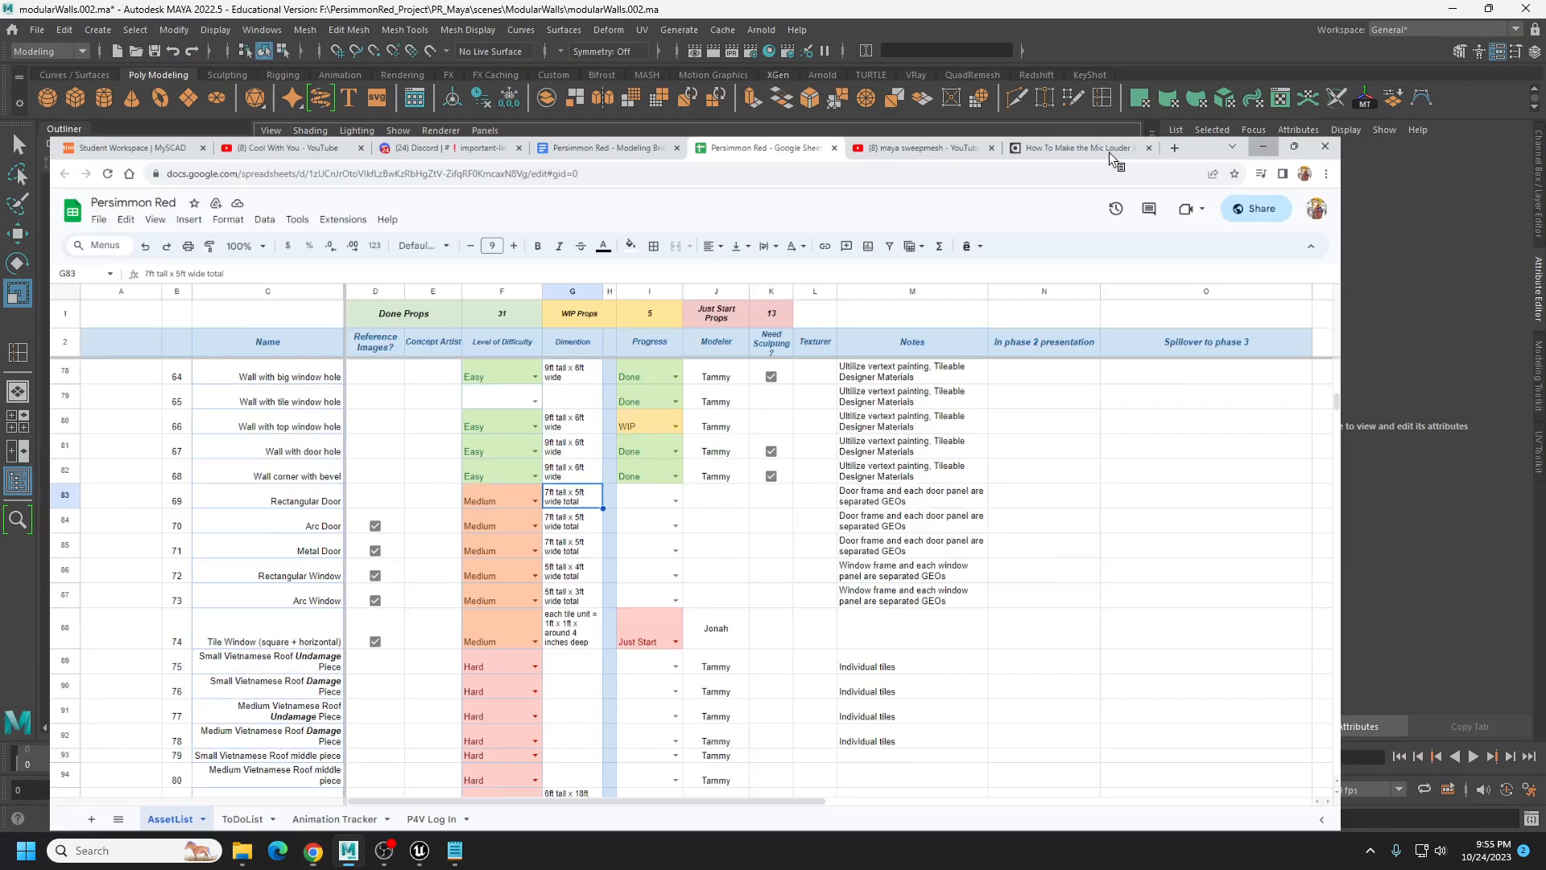
Create a polygon cube at the origin beside the end of the empty wall.
{"action": "left_click_drag", "start_coordinate": [630, 503], "coordinate": [701, 516], "text": "alt"}
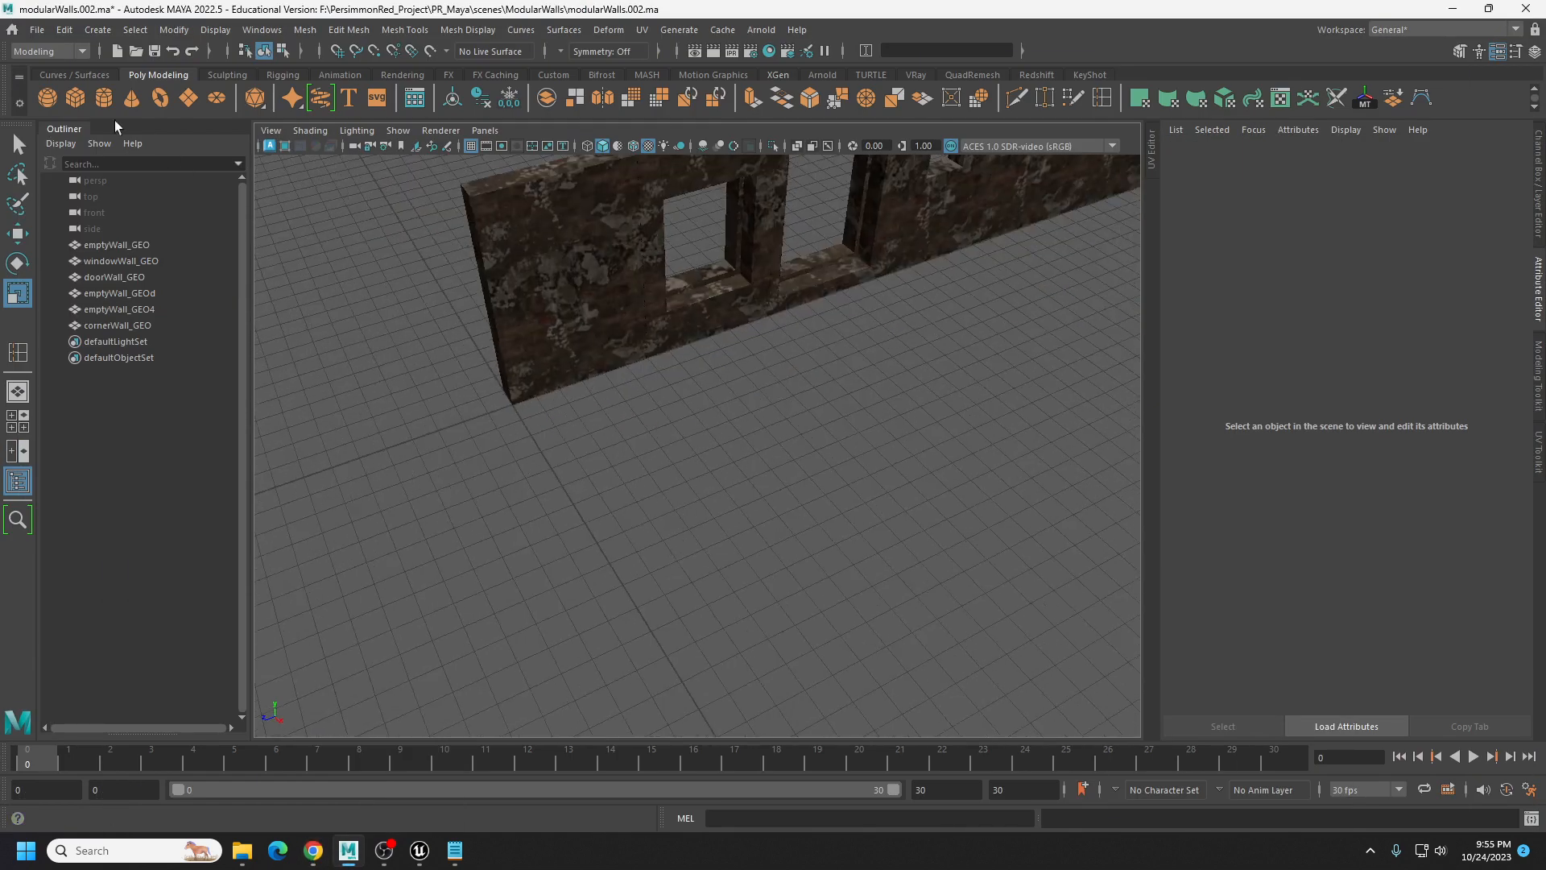
{"action": "left_click", "coordinate": [75, 97]}
{"action": "scroll", "coordinate": [568, 404], "scroll_direction": "up", "scroll_amount": 5}
{"action": "scroll", "coordinate": [571, 424], "scroll_direction": "up", "scroll_amount": 3}
{"action": "middle_click_drag", "start_coordinate": [529, 380], "coordinate": [745, 438], "text": "alt"}
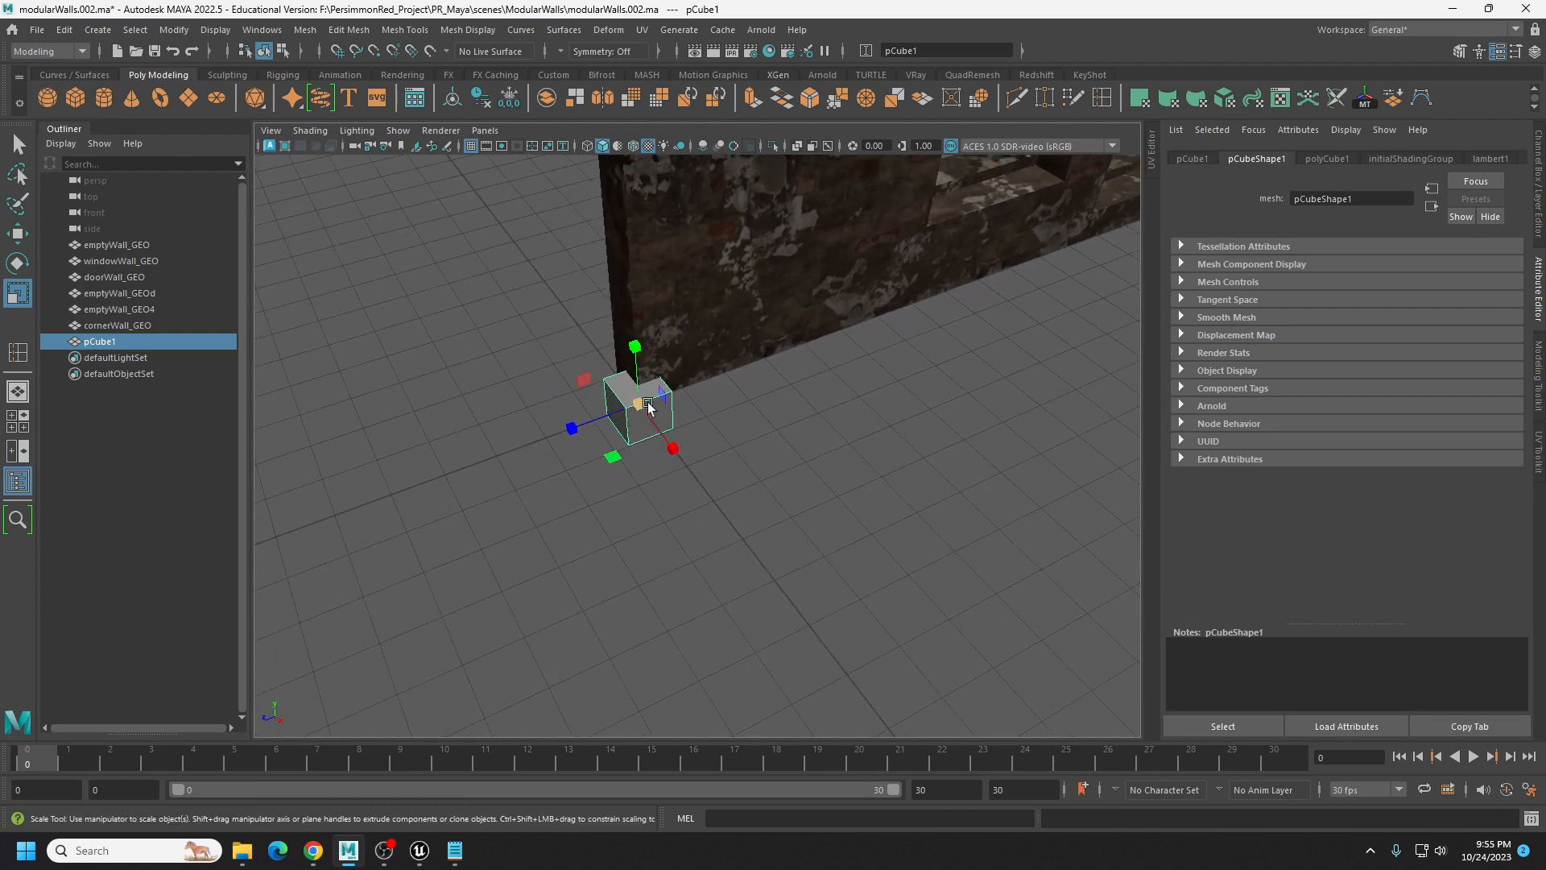
Snap the cube's pivot to its nearest bottom corner vertex.
{"action": "key", "text": "d"}
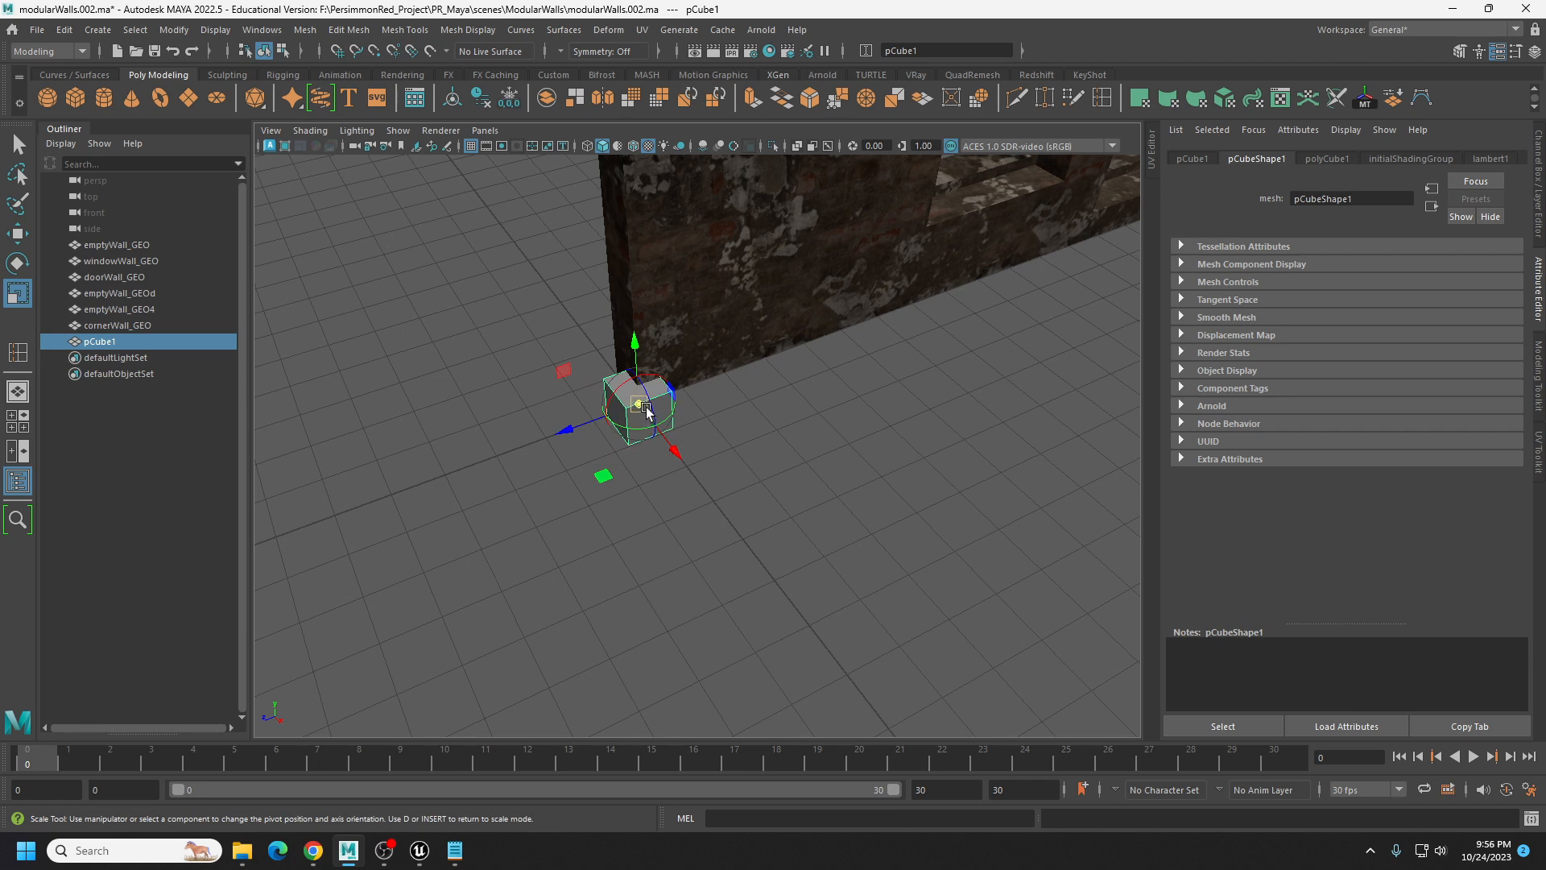
{"action": "key", "text": "v"}
{"action": "left_click_drag", "start_coordinate": [639, 408], "coordinate": [633, 432]}
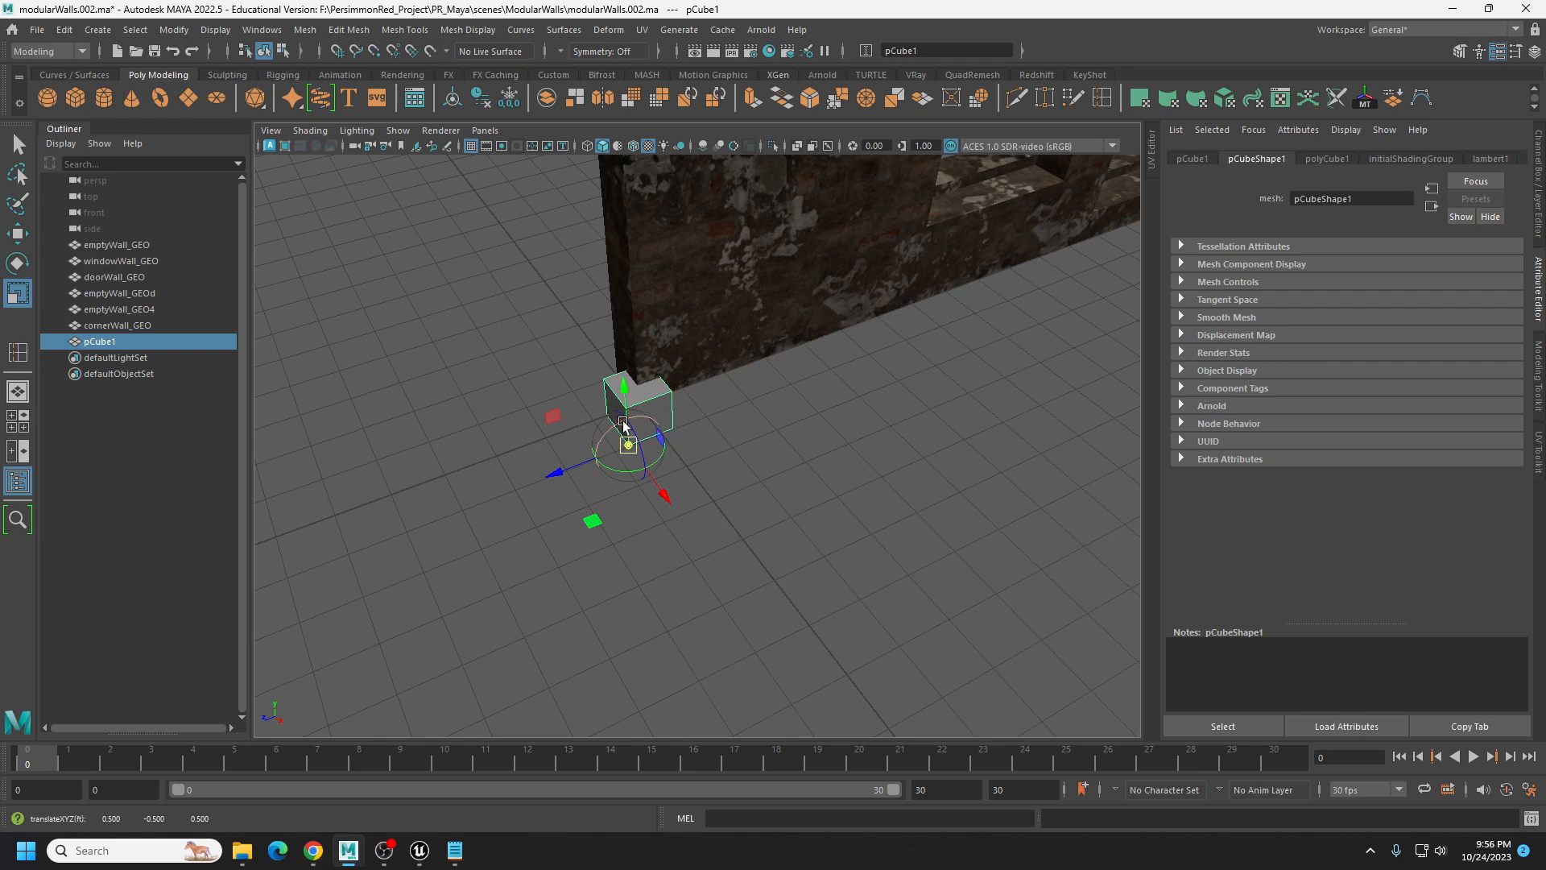
Move the cube by its corner pivot along the X axis, snapping it to a grid point clear of the wall.
{"action": "key", "text": "d"}
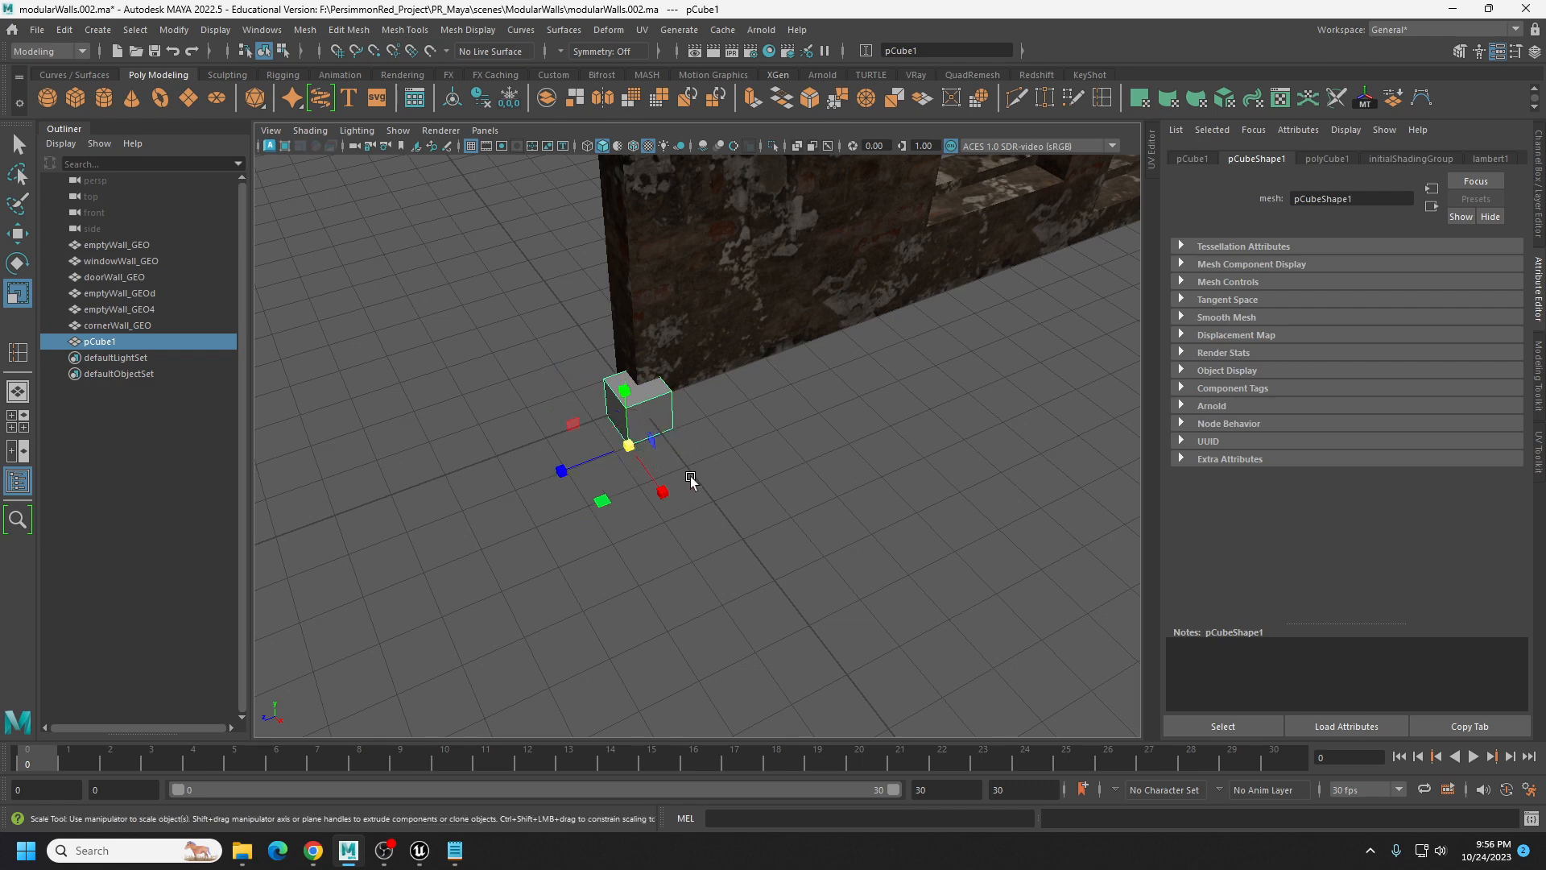
{"action": "key", "text": "w"}
{"action": "key", "text": "x"}
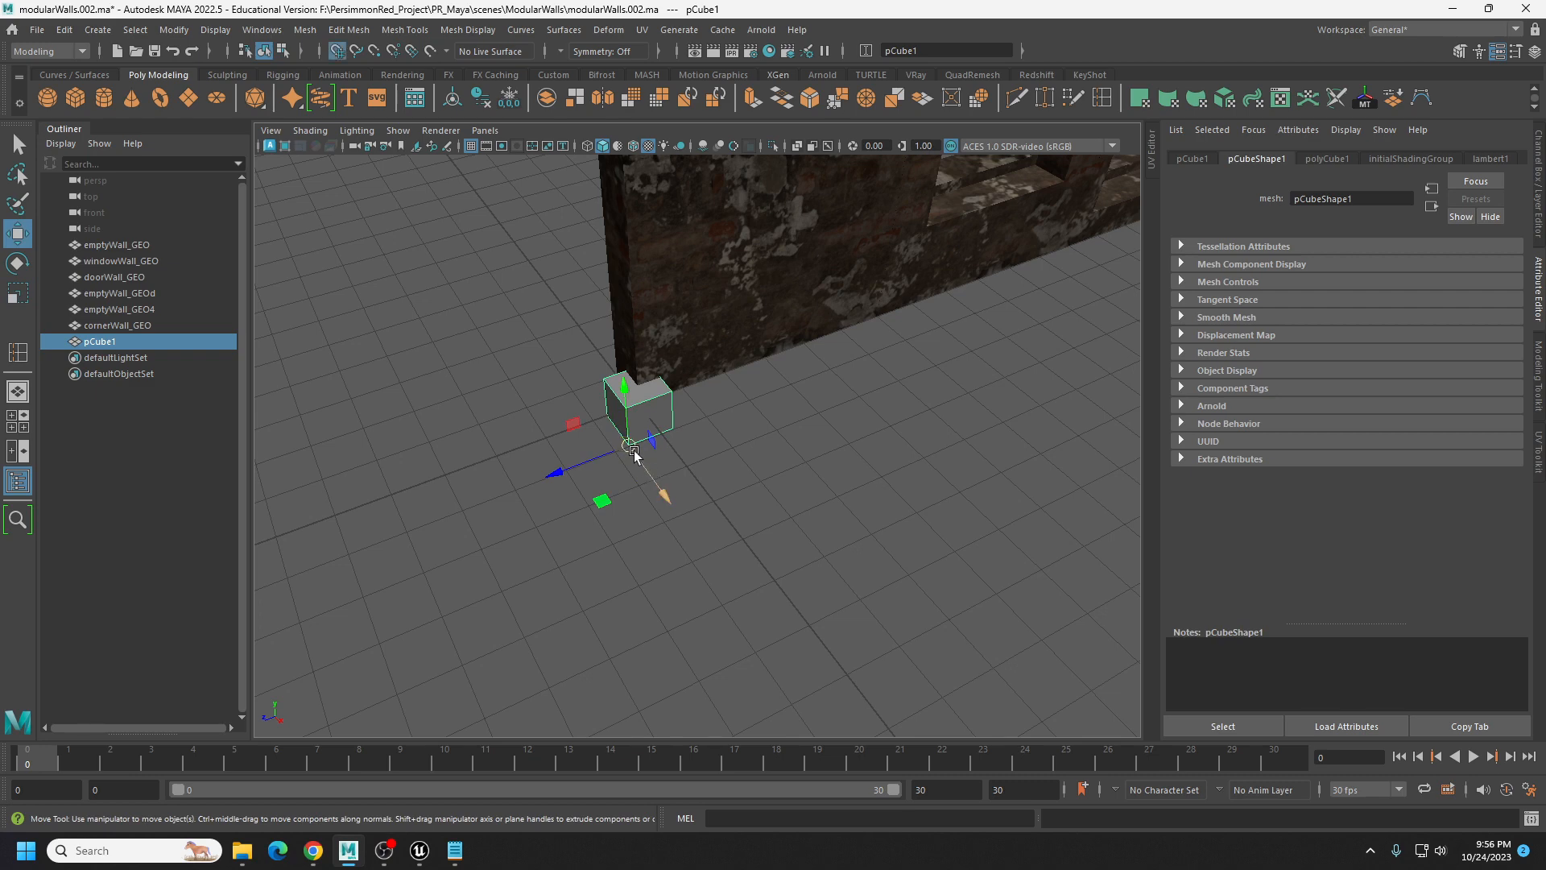
{"action": "left_click_drag", "start_coordinate": [639, 455], "coordinate": [783, 586]}
{"action": "right_click_drag", "start_coordinate": [809, 581], "coordinate": [805, 558], "text": "alt"}
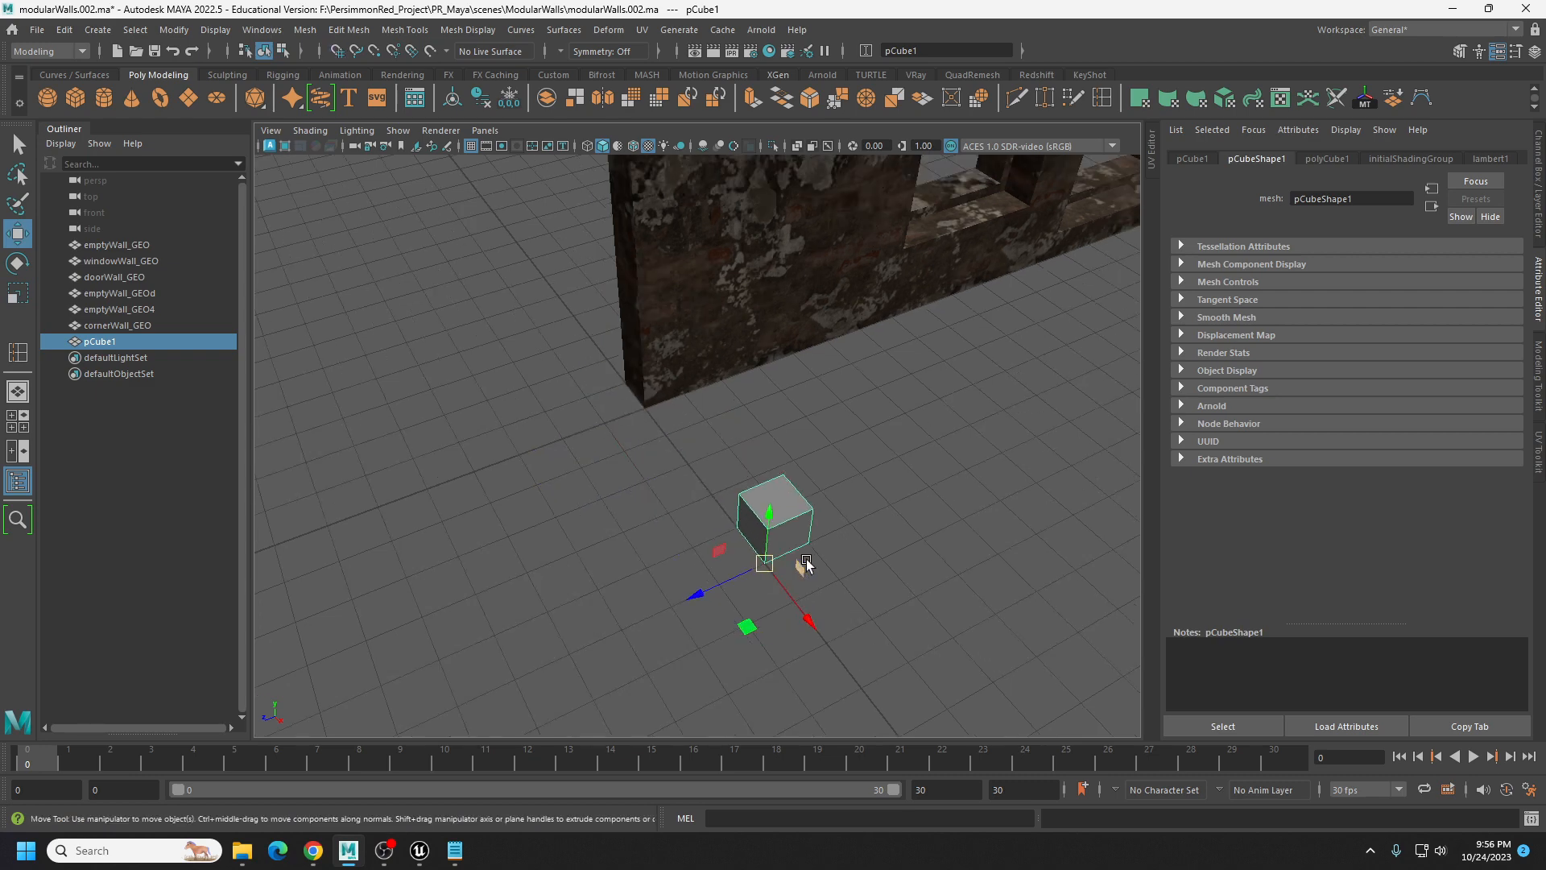
{"action": "middle_click_drag", "start_coordinate": [805, 559], "coordinate": [746, 462], "text": "alt"}
{"action": "left_click_drag", "start_coordinate": [746, 462], "coordinate": [737, 457], "text": "alt"}
{"action": "middle_click_drag", "start_coordinate": [788, 538], "coordinate": [690, 442], "text": "alt"}
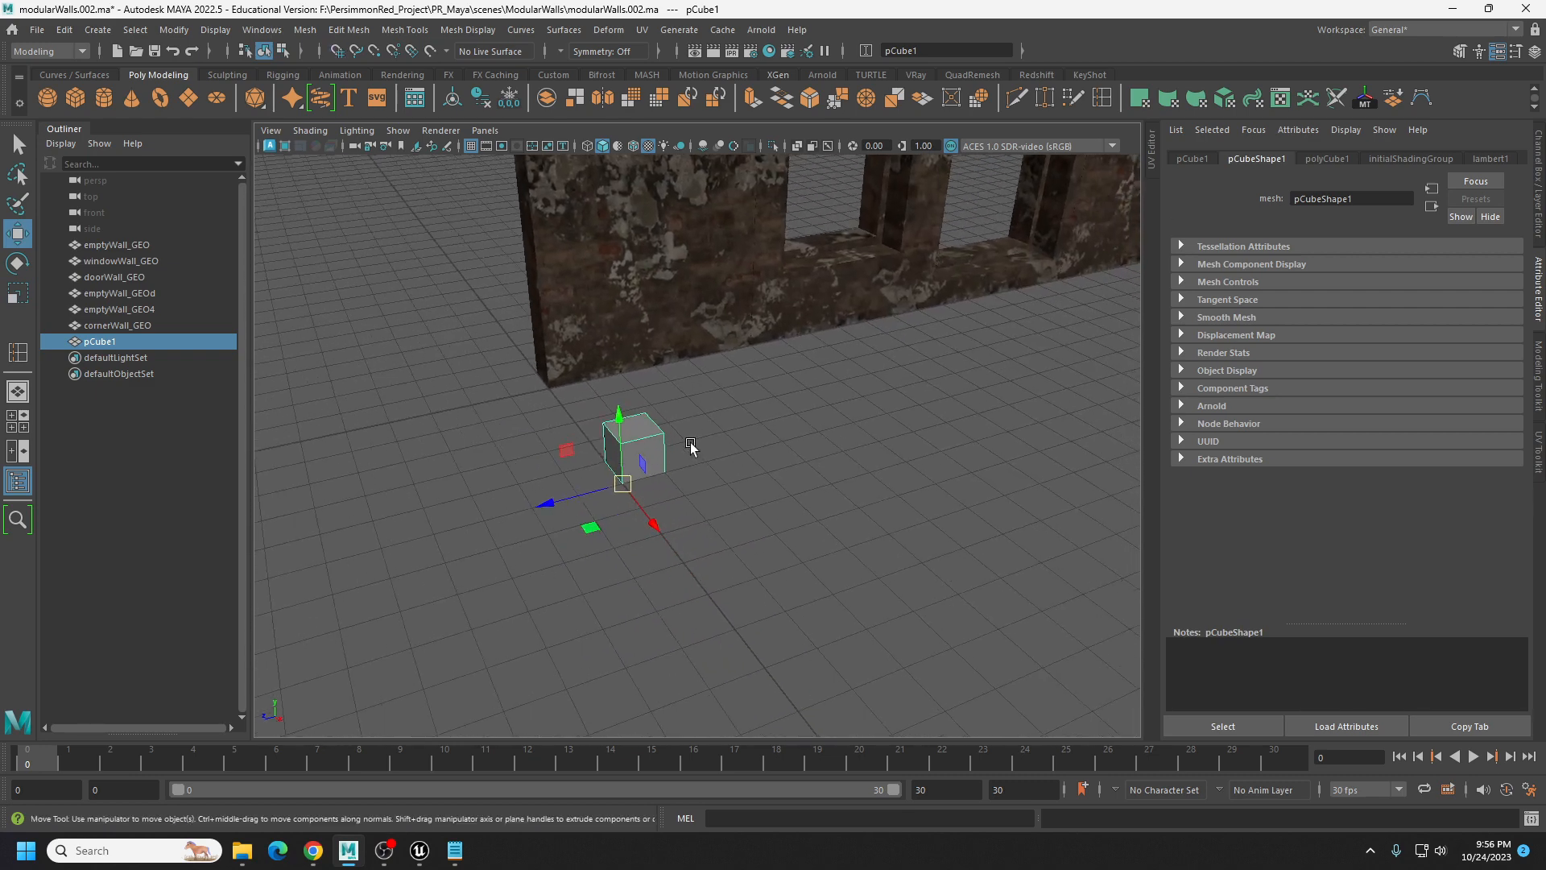
Select the cube's +X end face and reset the Move tool's custom pivot.
{"action": "right_click_drag", "start_coordinate": [655, 452], "coordinate": [655, 476]}
{"action": "left_click", "coordinate": [648, 455]}
{"action": "left_click_drag", "start_coordinate": [776, 462], "coordinate": [757, 476], "text": "alt"}
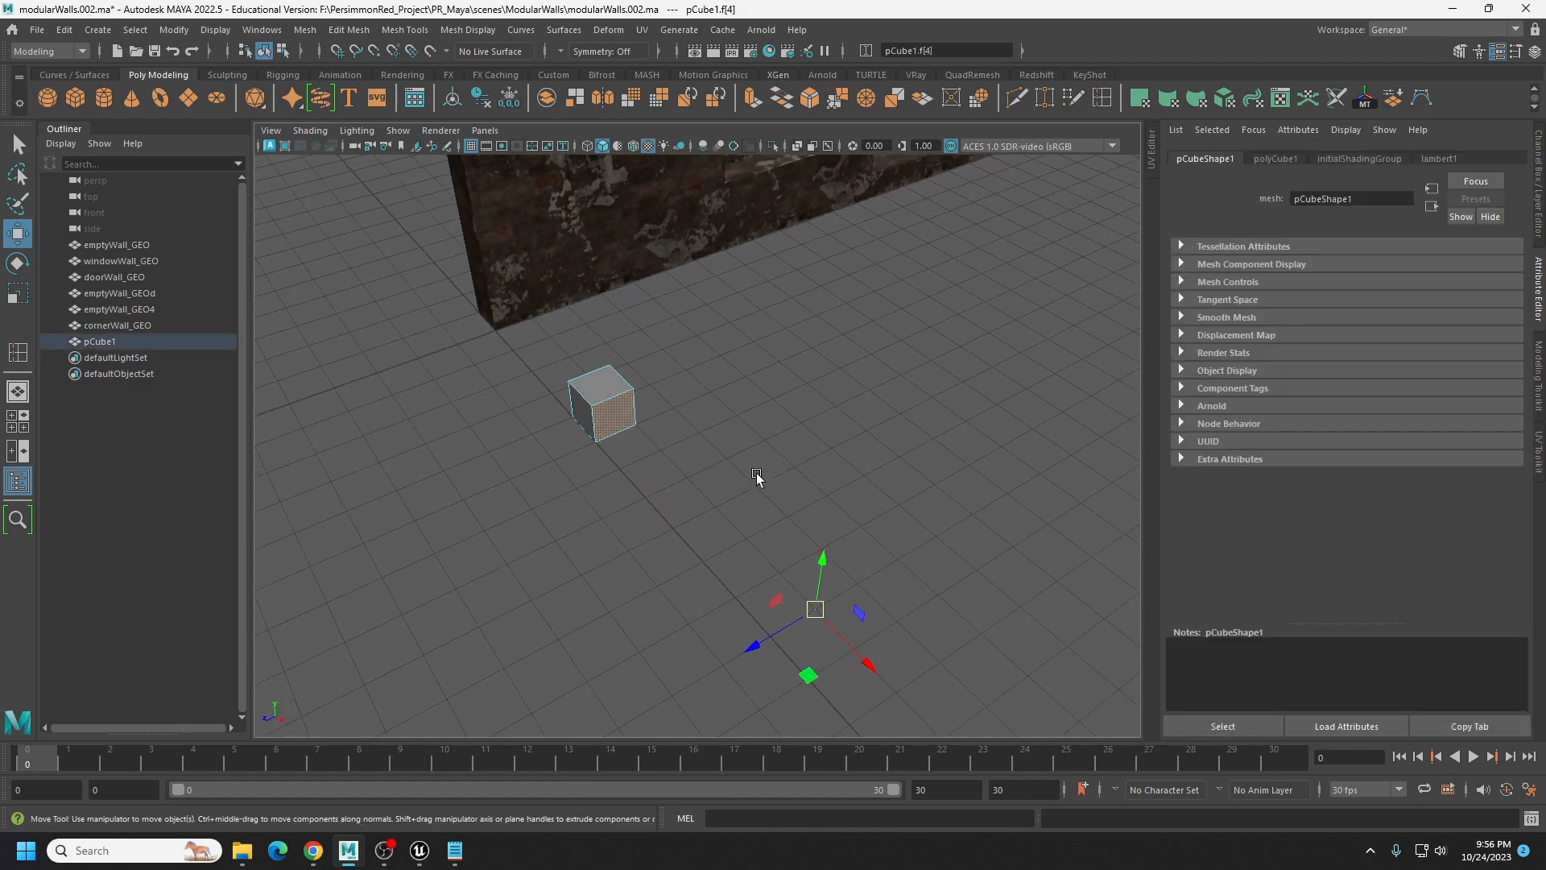
{"action": "double_click", "coordinate": [18, 233]}
{"action": "left_click", "coordinate": [421, 264]}
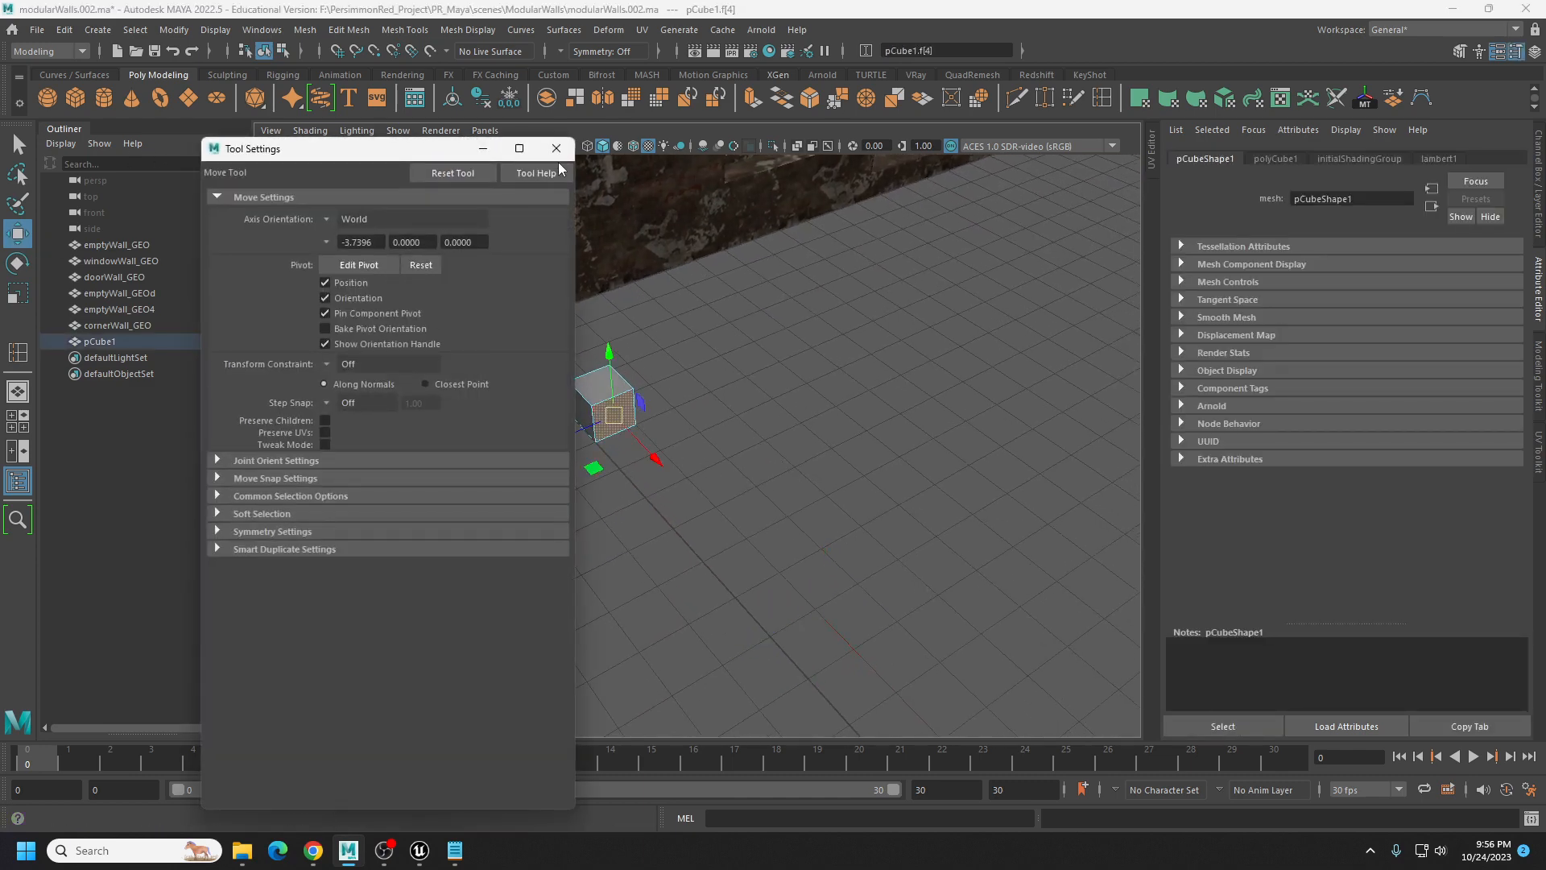
{"action": "left_click", "coordinate": [556, 148]}
{"action": "right_click_drag", "start_coordinate": [641, 420], "coordinate": [688, 437], "text": "alt"}
{"action": "middle_click_drag", "start_coordinate": [688, 437], "coordinate": [741, 438], "text": "alt"}
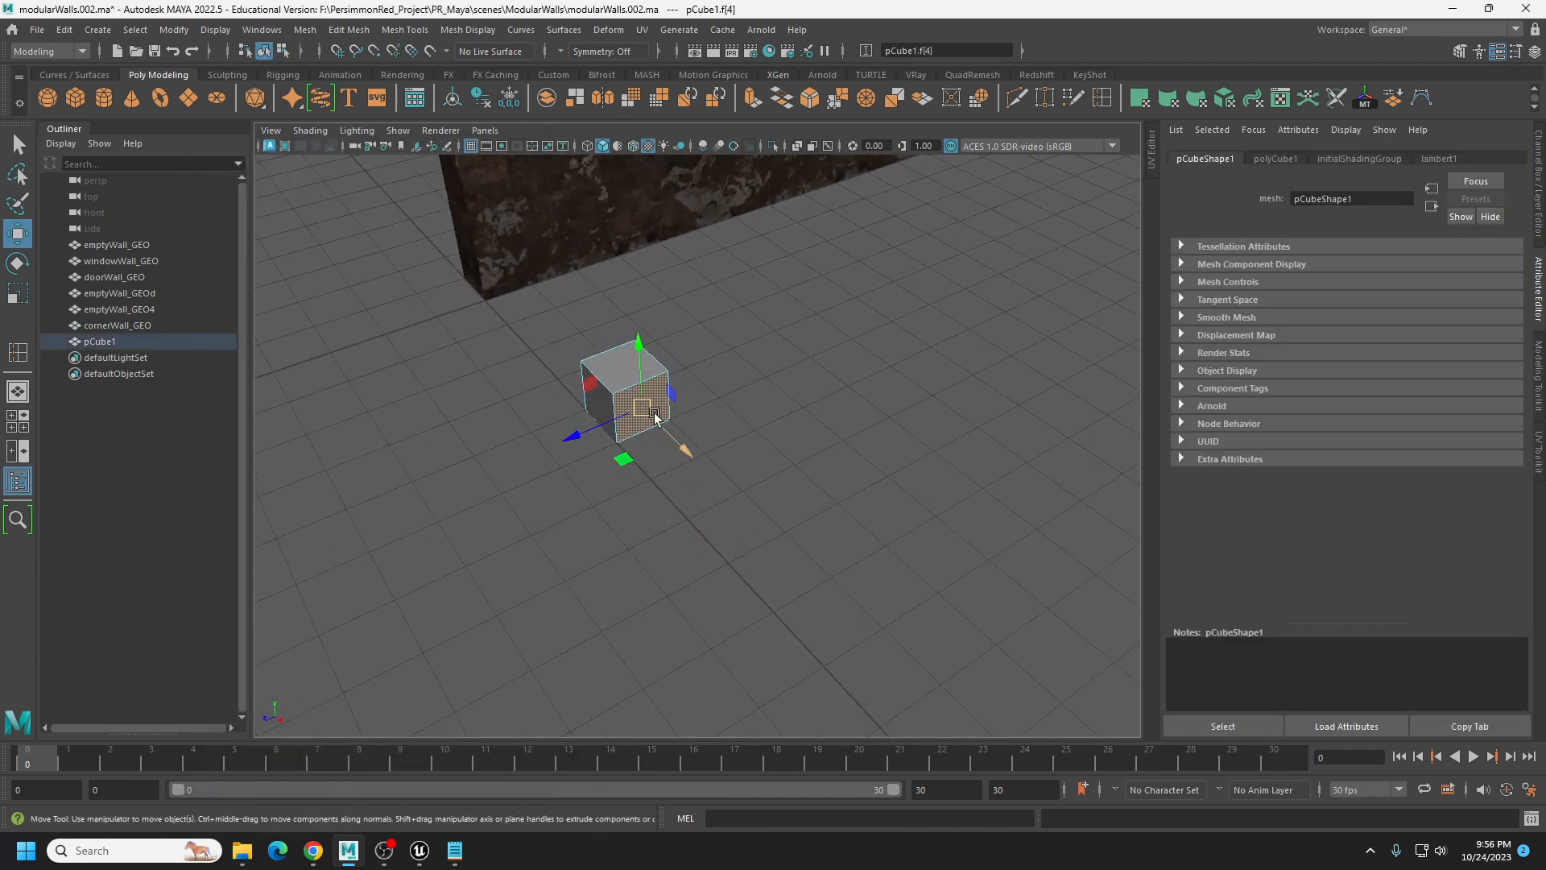
Snap the end face's pivot to its bottom corner and pull the face outward along X to a grid line, lengthening the block.
{"action": "key", "text": "v"}
{"action": "key", "text": "d"}
{"action": "left_click_drag", "start_coordinate": [642, 409], "coordinate": [697, 533]}
{"action": "key", "text": "x"}
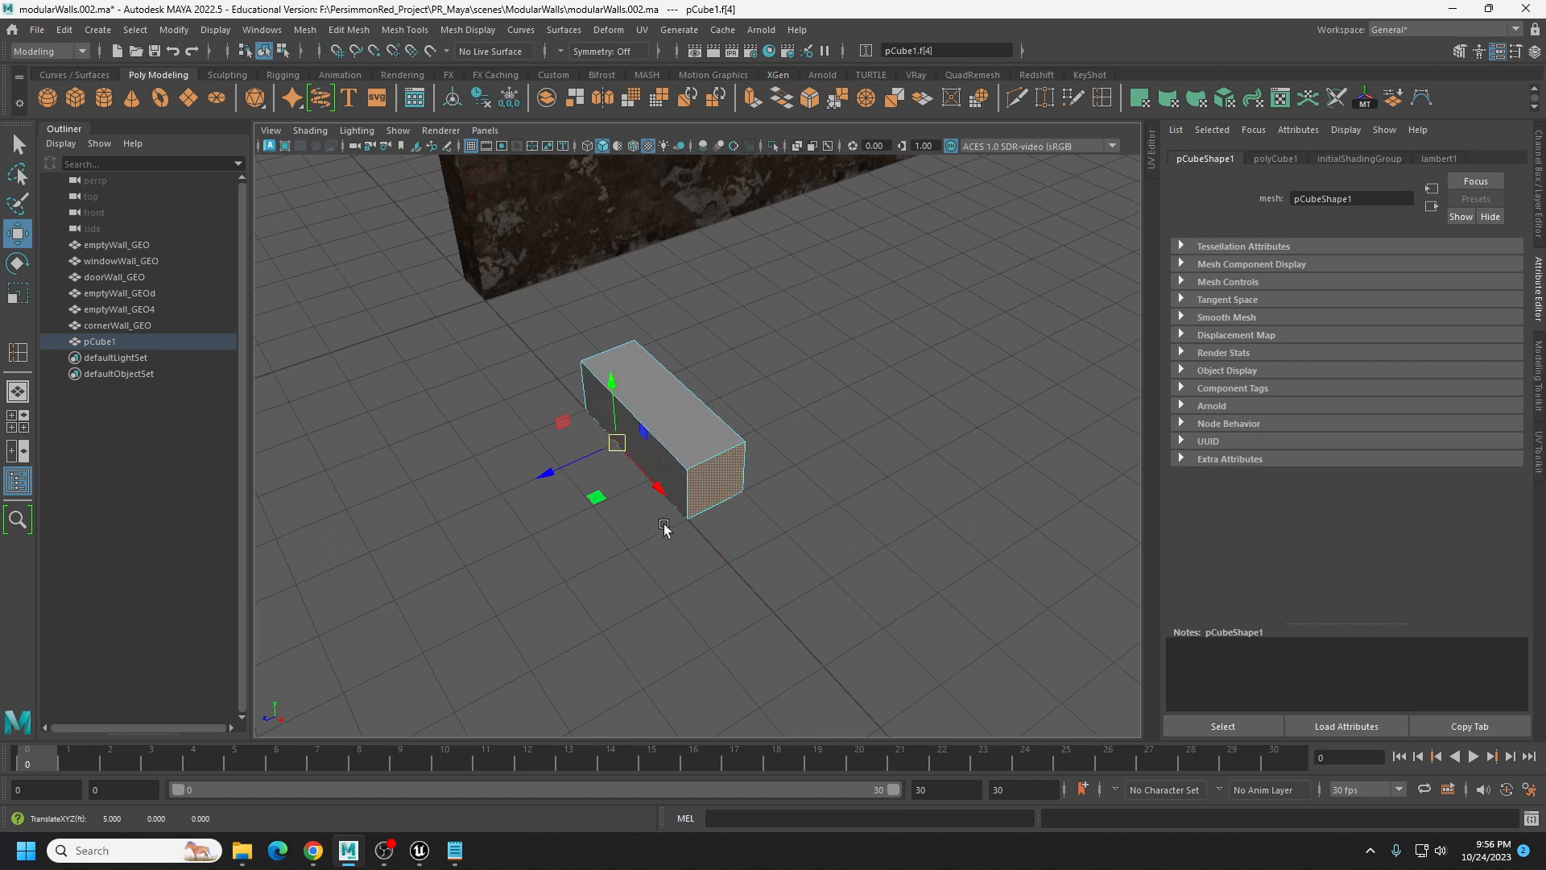
{"action": "key", "text": "x"}
{"action": "left_click_drag", "start_coordinate": [617, 447], "coordinate": [693, 508]}
Snap the long -Z side face's pivot to its bottom corner and pull the face outward to a grid line, widening the block into a slab.
{"action": "middle_click_drag", "start_coordinate": [905, 524], "coordinate": [752, 403], "text": "alt"}
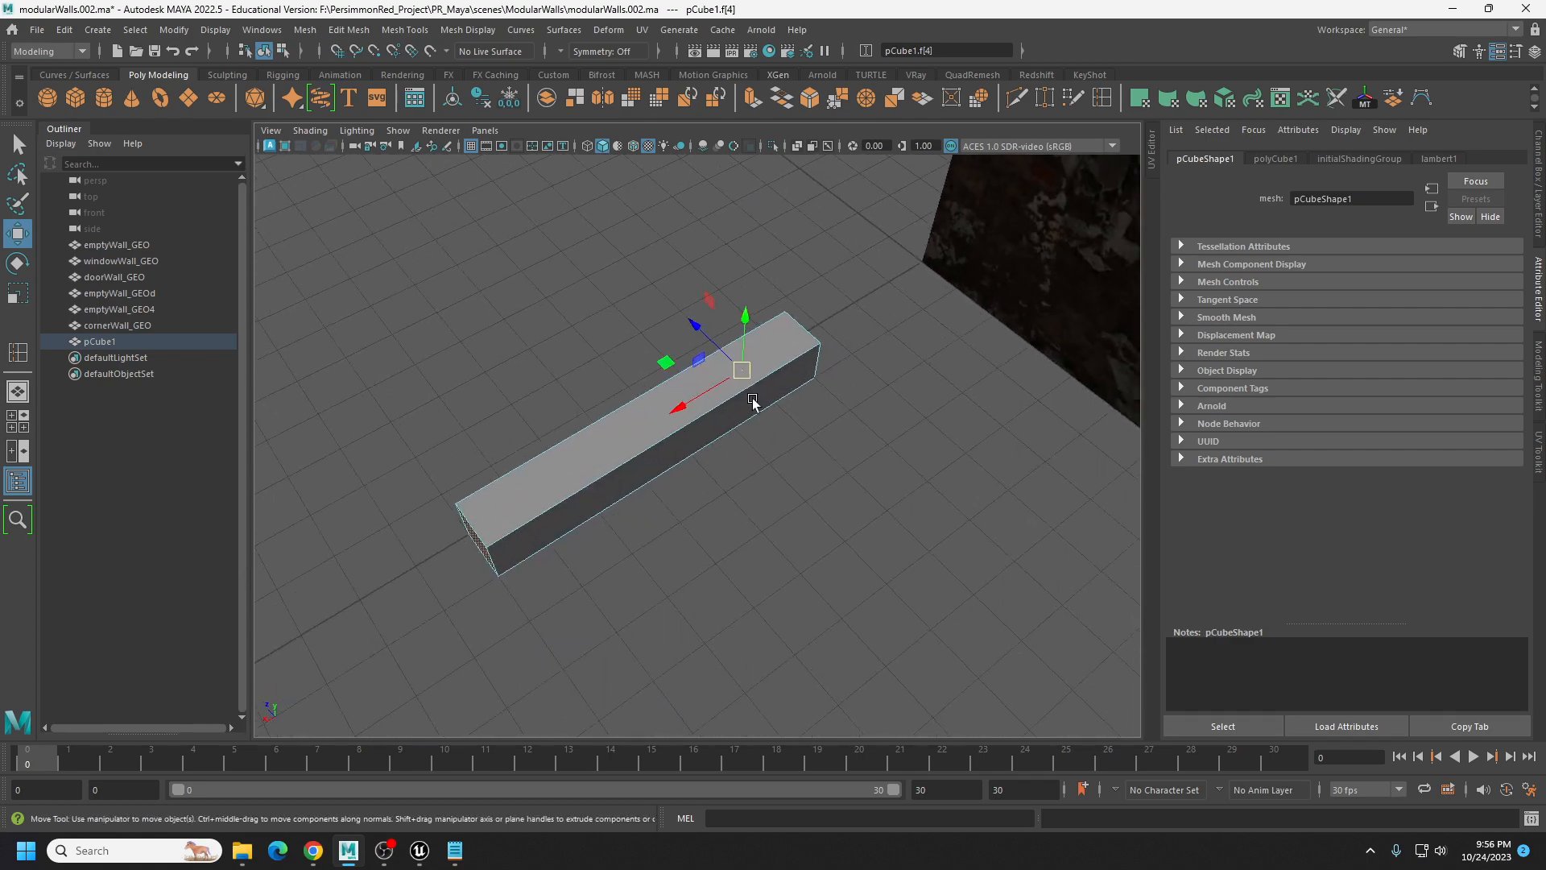
{"action": "left_click", "coordinate": [753, 404]}
{"action": "left_click_drag", "start_coordinate": [756, 507], "coordinate": [756, 400], "text": "alt"}
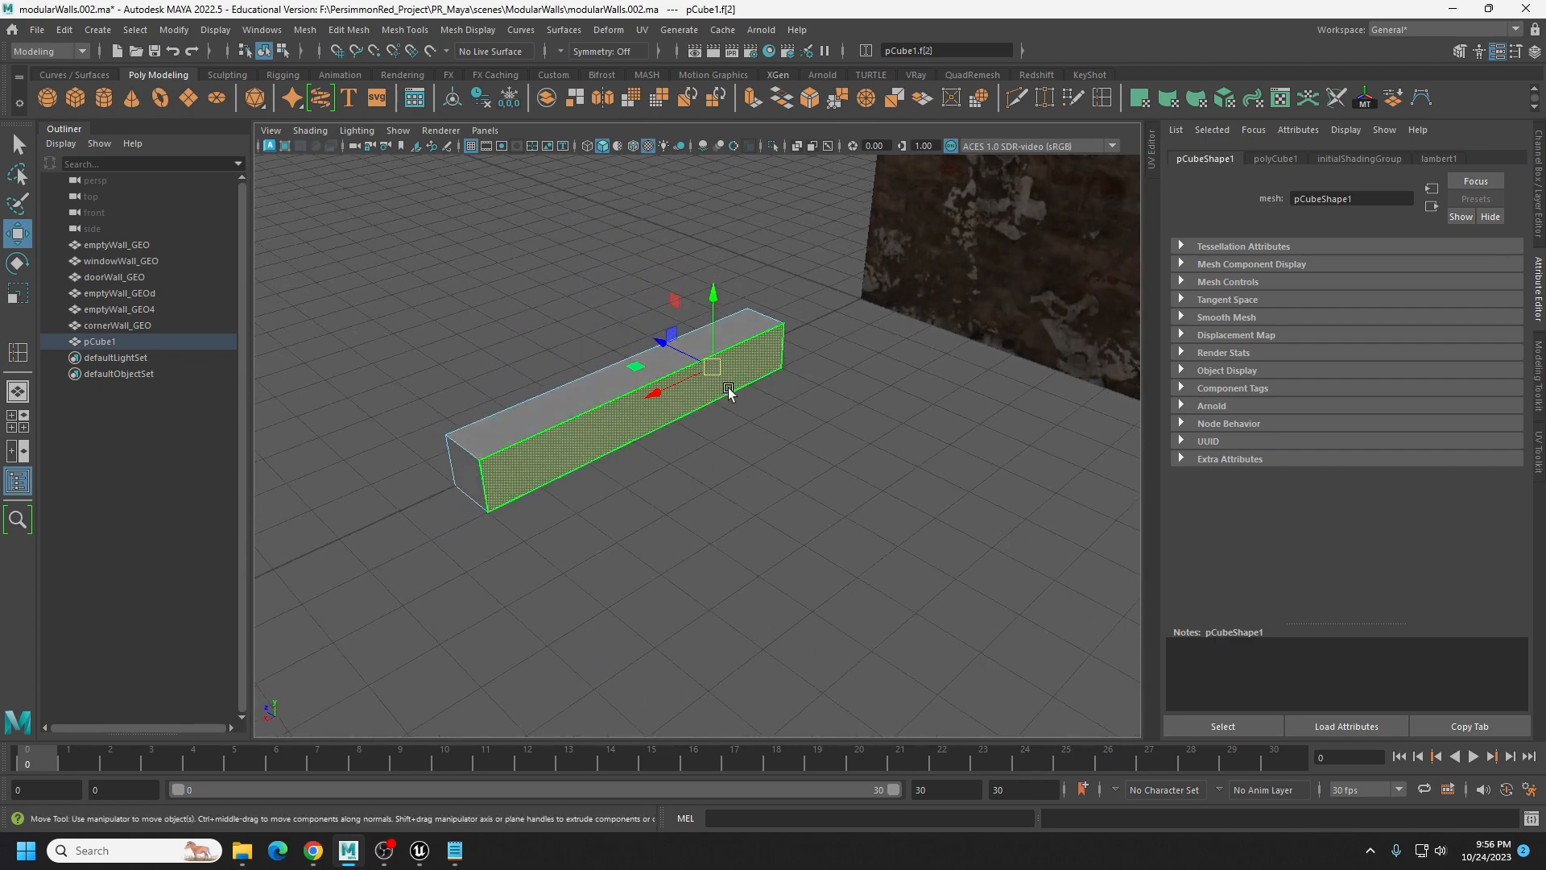
{"action": "key", "text": "d"}
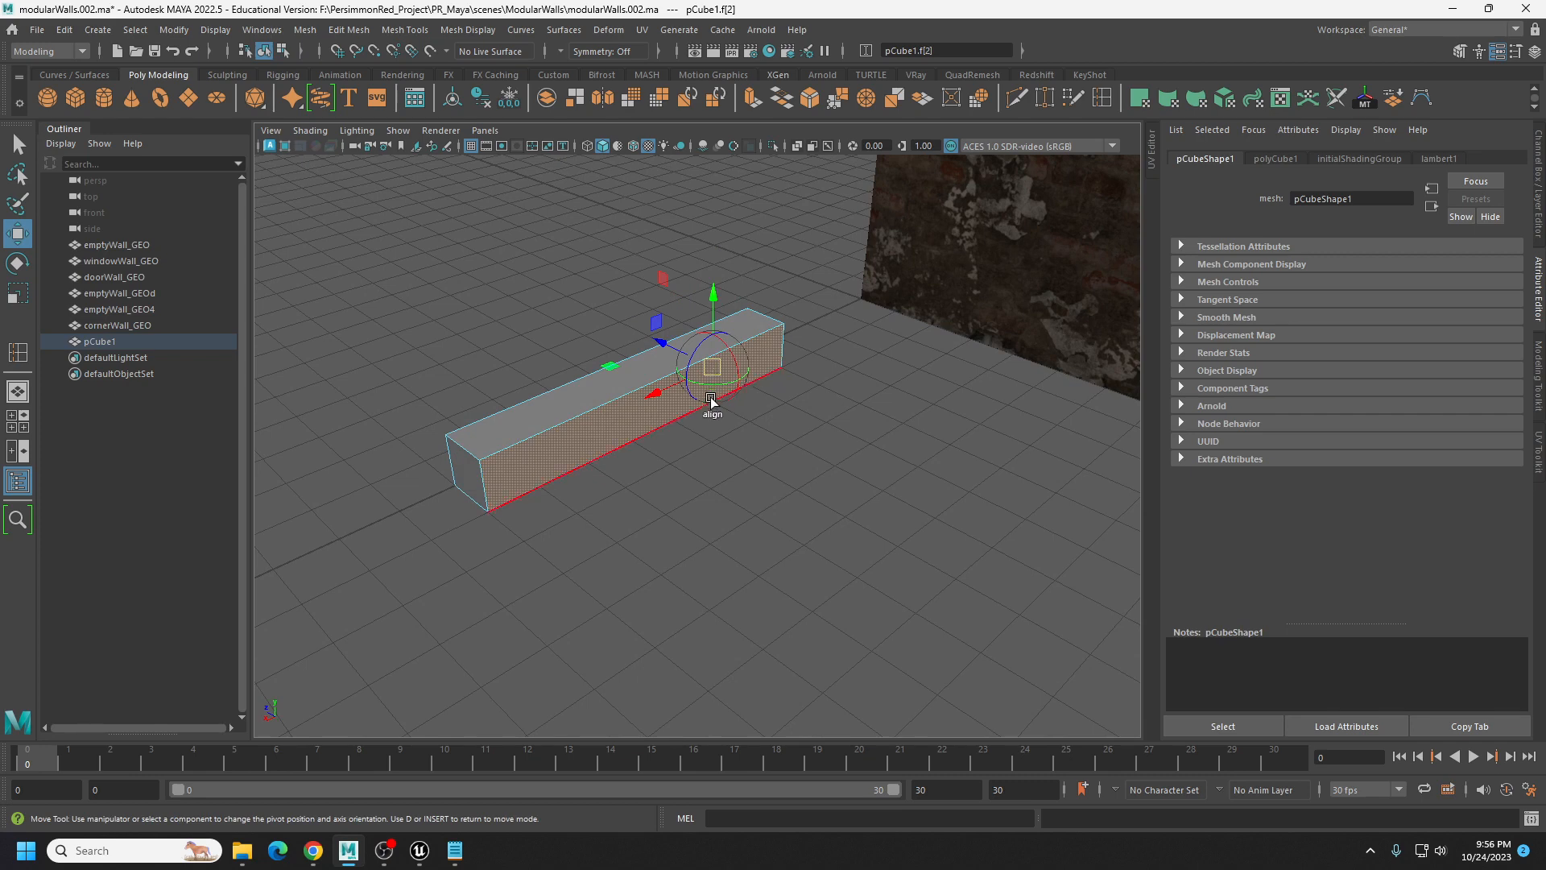
{"action": "key", "text": "v"}
{"action": "left_click_drag", "start_coordinate": [710, 372], "coordinate": [524, 502]}
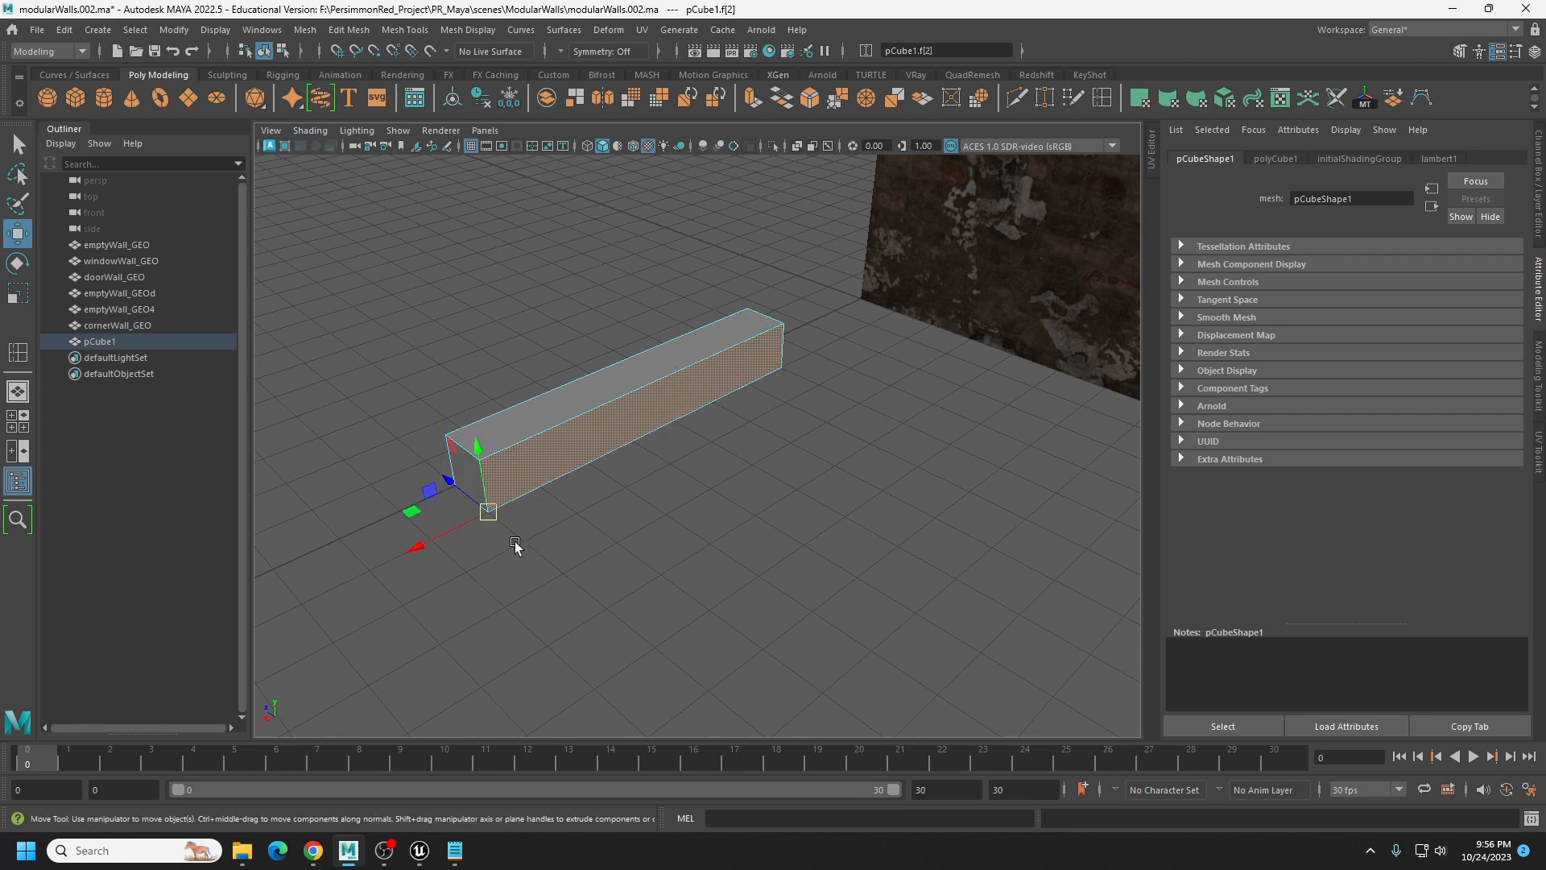
{"action": "key", "text": "x"}
{"action": "key", "text": "x"}
{"action": "left_click_drag", "start_coordinate": [490, 517], "coordinate": [785, 644]}
Return the slab to object selection and snap its pivot to the bottom corner at its +X end.
{"action": "right_click_drag", "start_coordinate": [675, 404], "coordinate": [725, 372]}
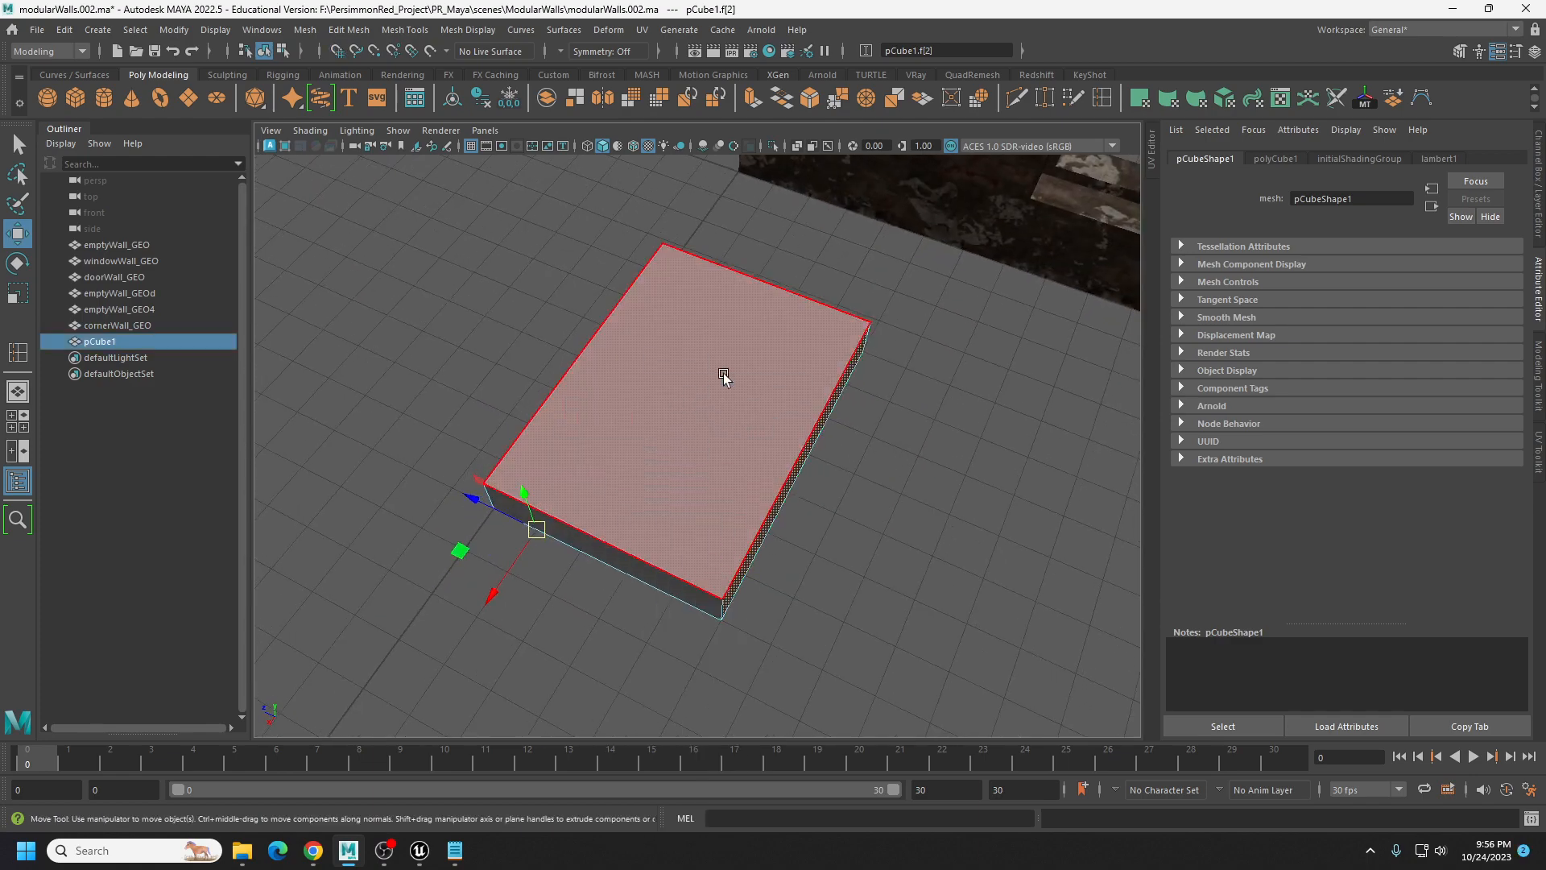
{"action": "scroll", "coordinate": [884, 493], "scroll_direction": "down", "scroll_amount": 3}
{"action": "left_click_drag", "start_coordinate": [886, 505], "coordinate": [543, 493], "text": "alt"}
{"action": "key", "text": "d"}
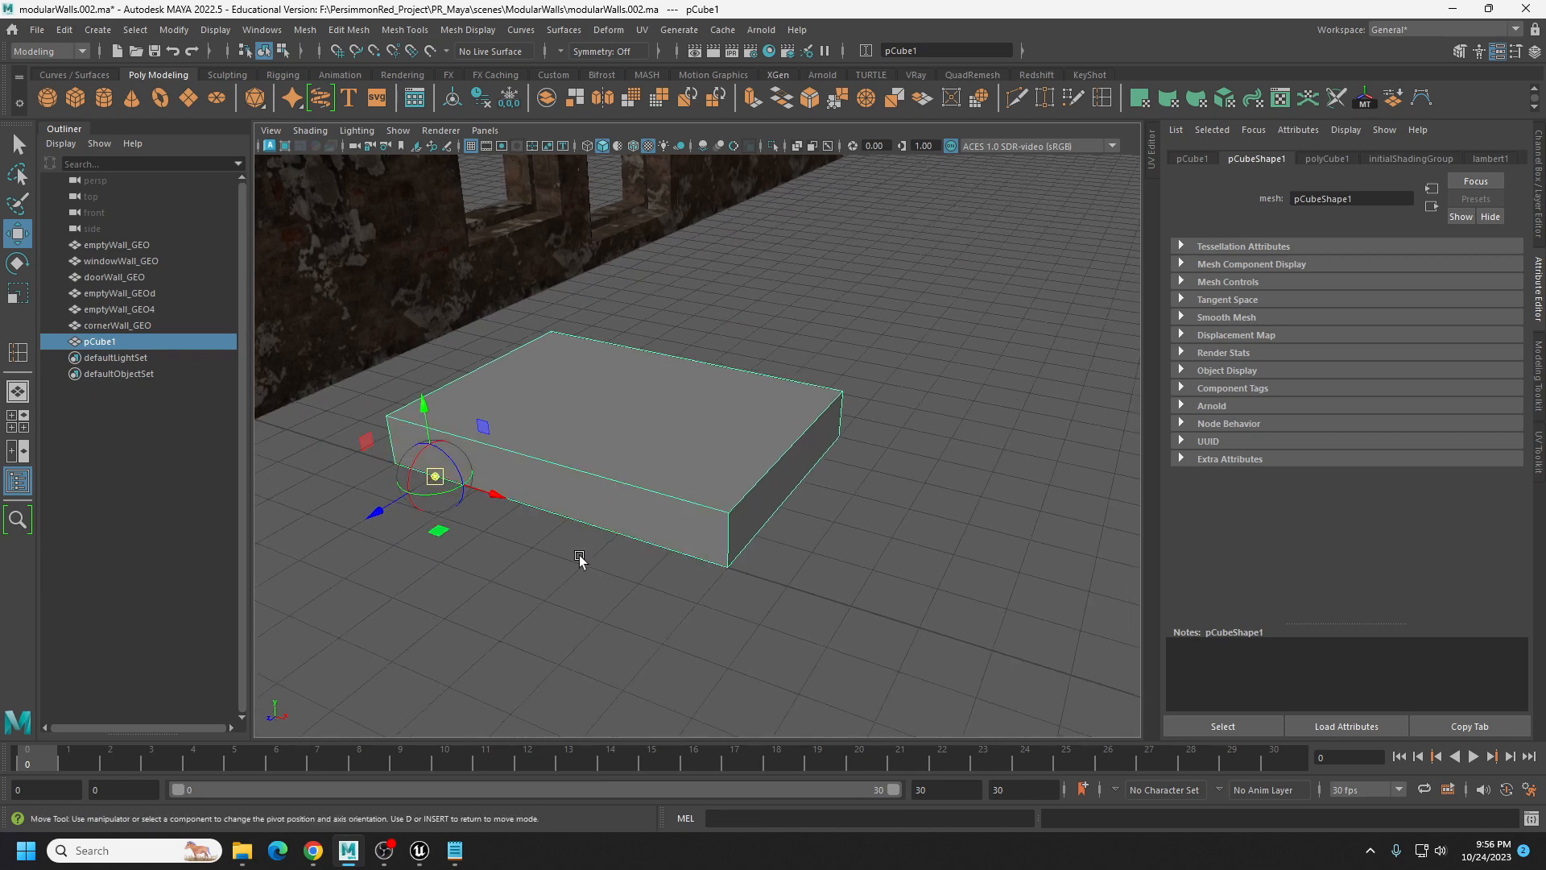
{"action": "left_click_drag", "start_coordinate": [435, 476], "coordinate": [727, 566]}
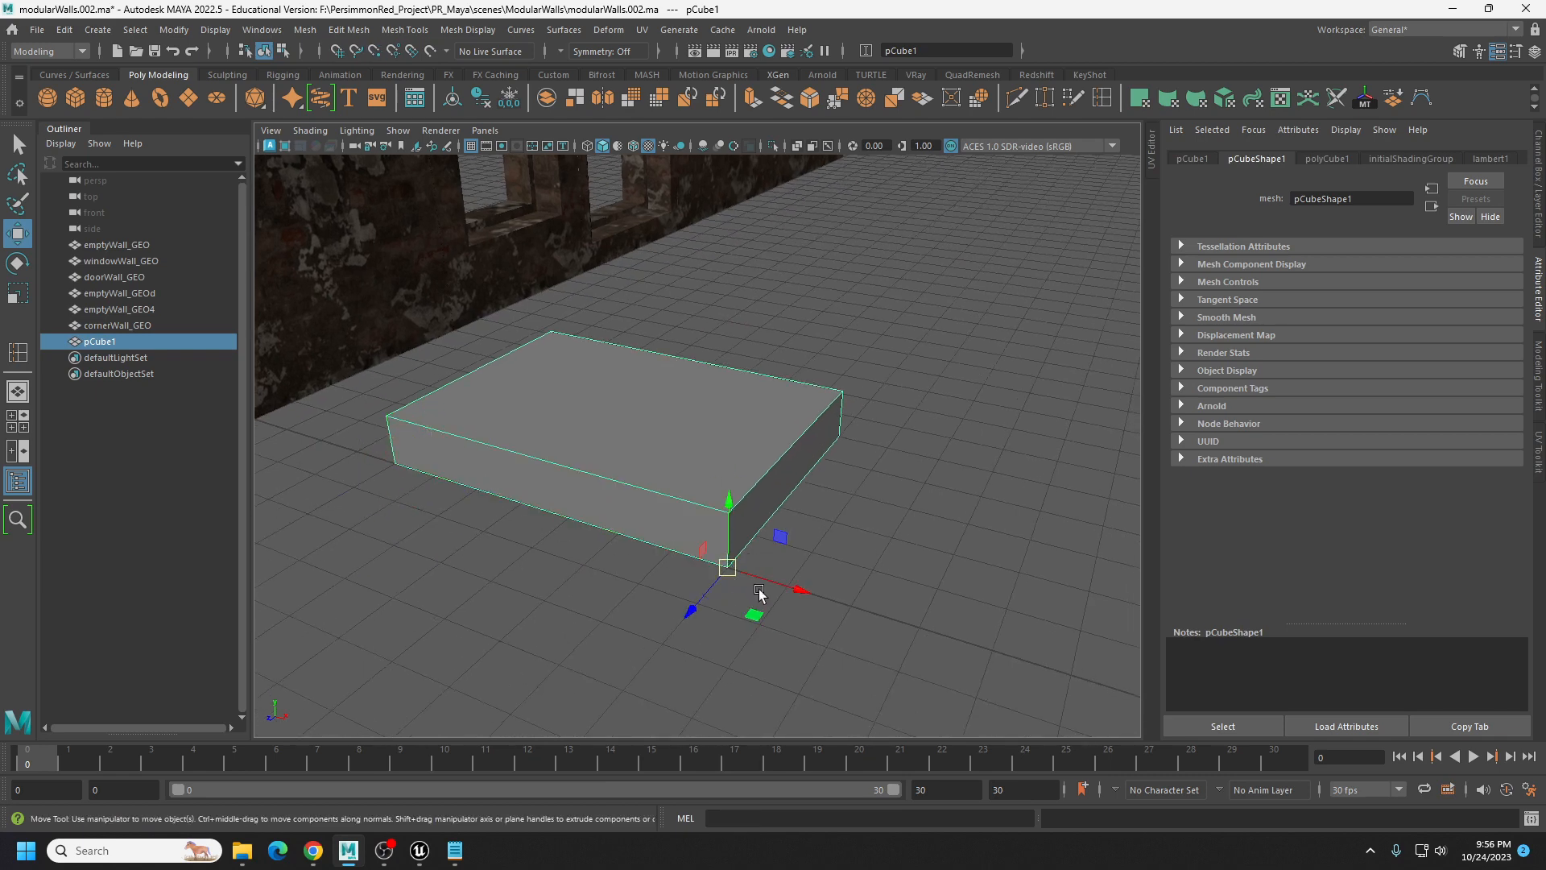
Rotate the slab -90 degrees about the Z axis so it stands upright on its end.
{"action": "key", "text": "e"}
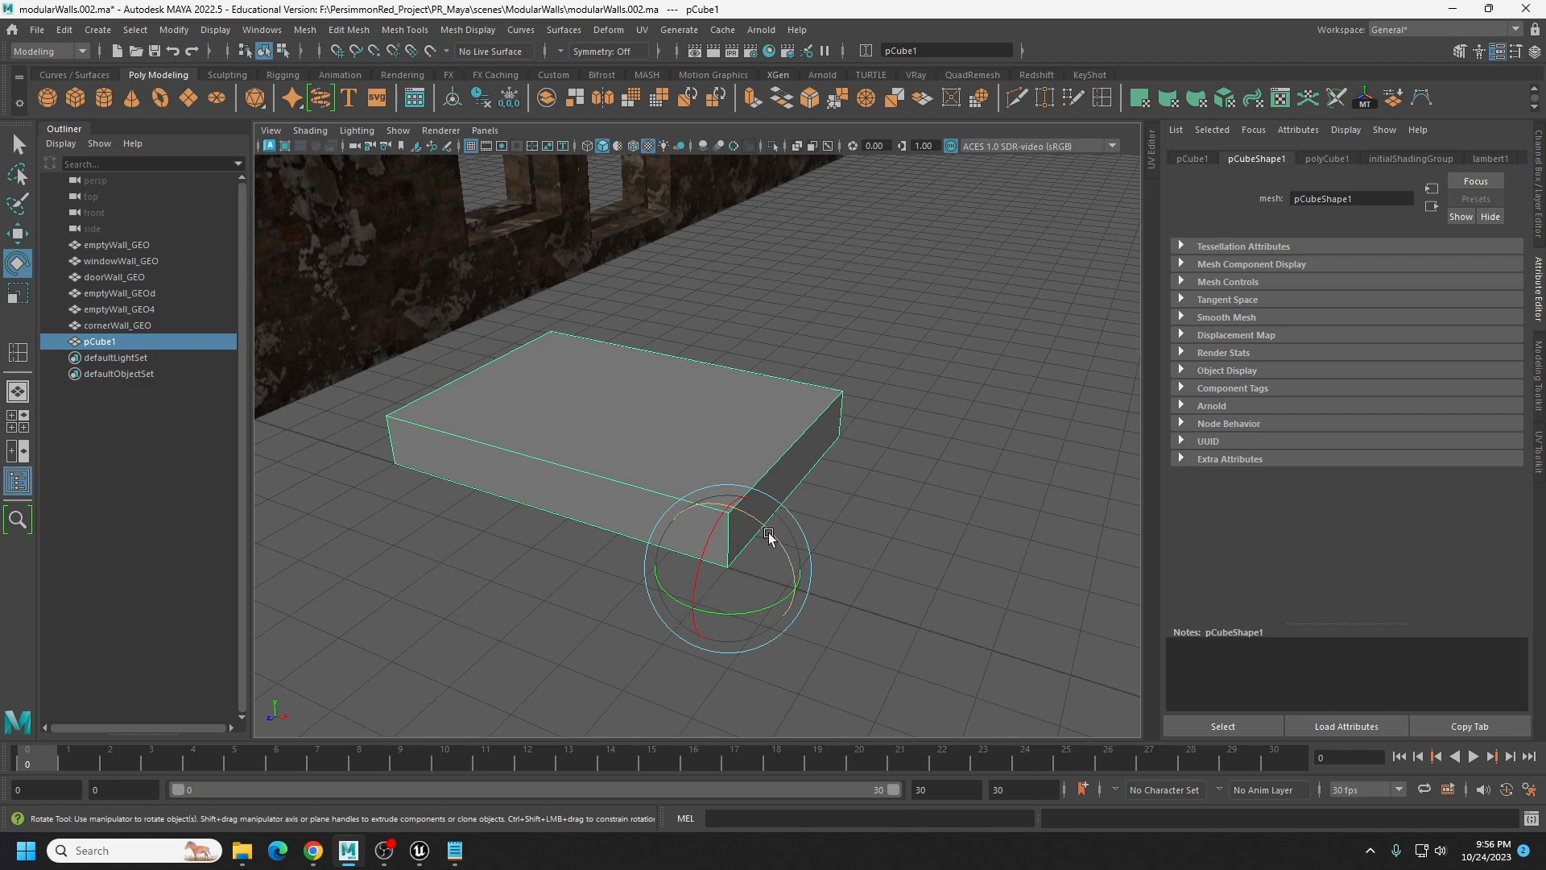
{"action": "left_click_drag", "start_coordinate": [768, 533], "coordinate": [818, 602]}
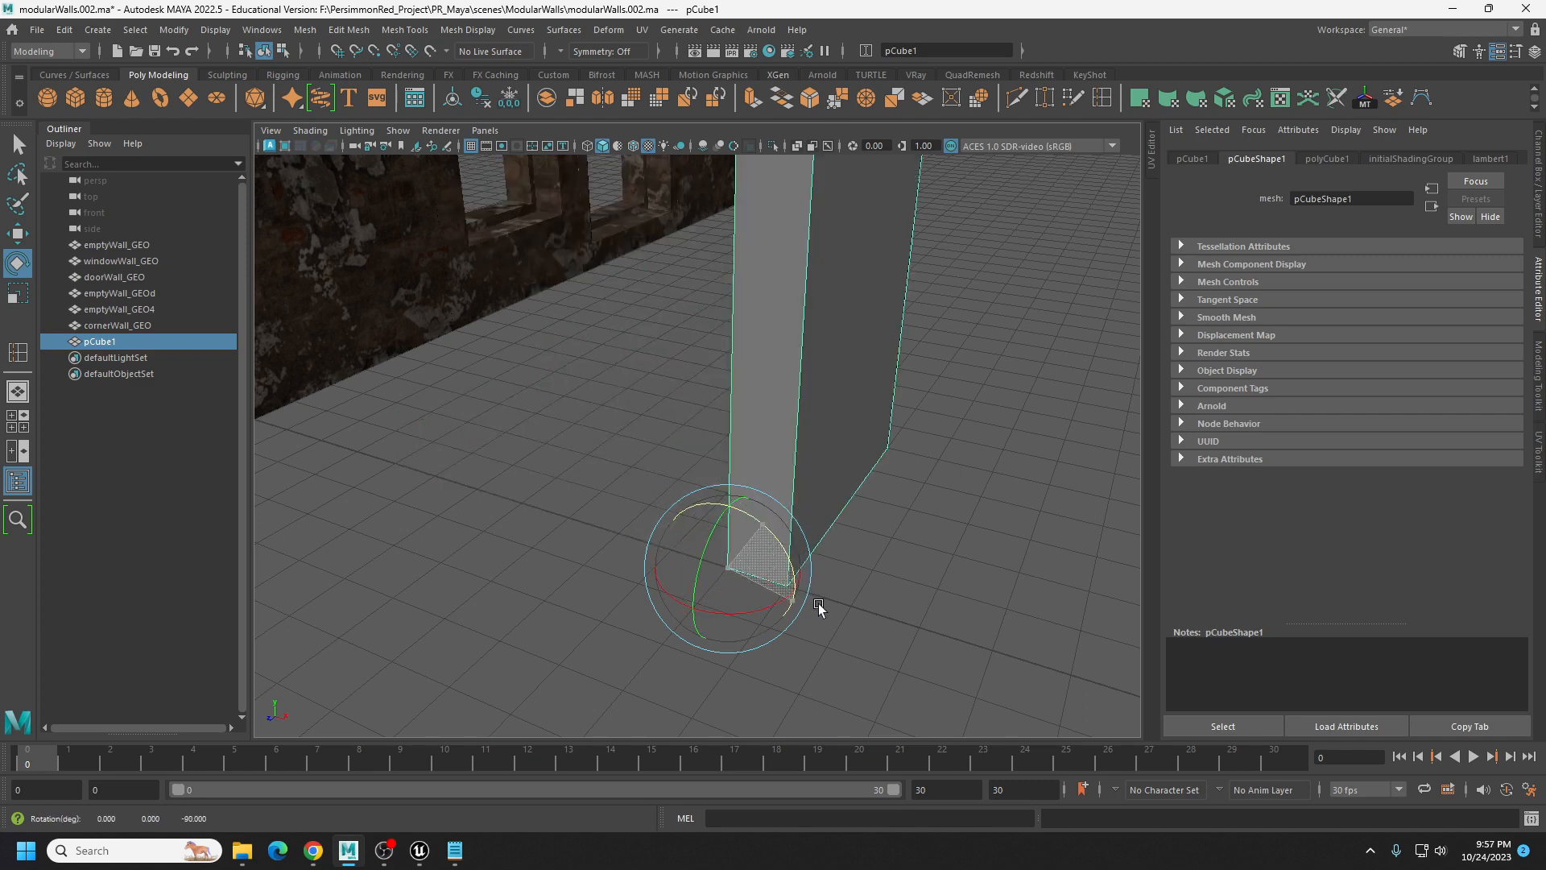
{"action": "left_click", "coordinate": [855, 582]}
{"action": "scroll", "coordinate": [847, 548], "scroll_direction": "down", "scroll_amount": 3}
{"action": "left_click_drag", "start_coordinate": [843, 524], "coordinate": [808, 495], "text": "alt"}
{"action": "left_click", "coordinate": [687, 465]}
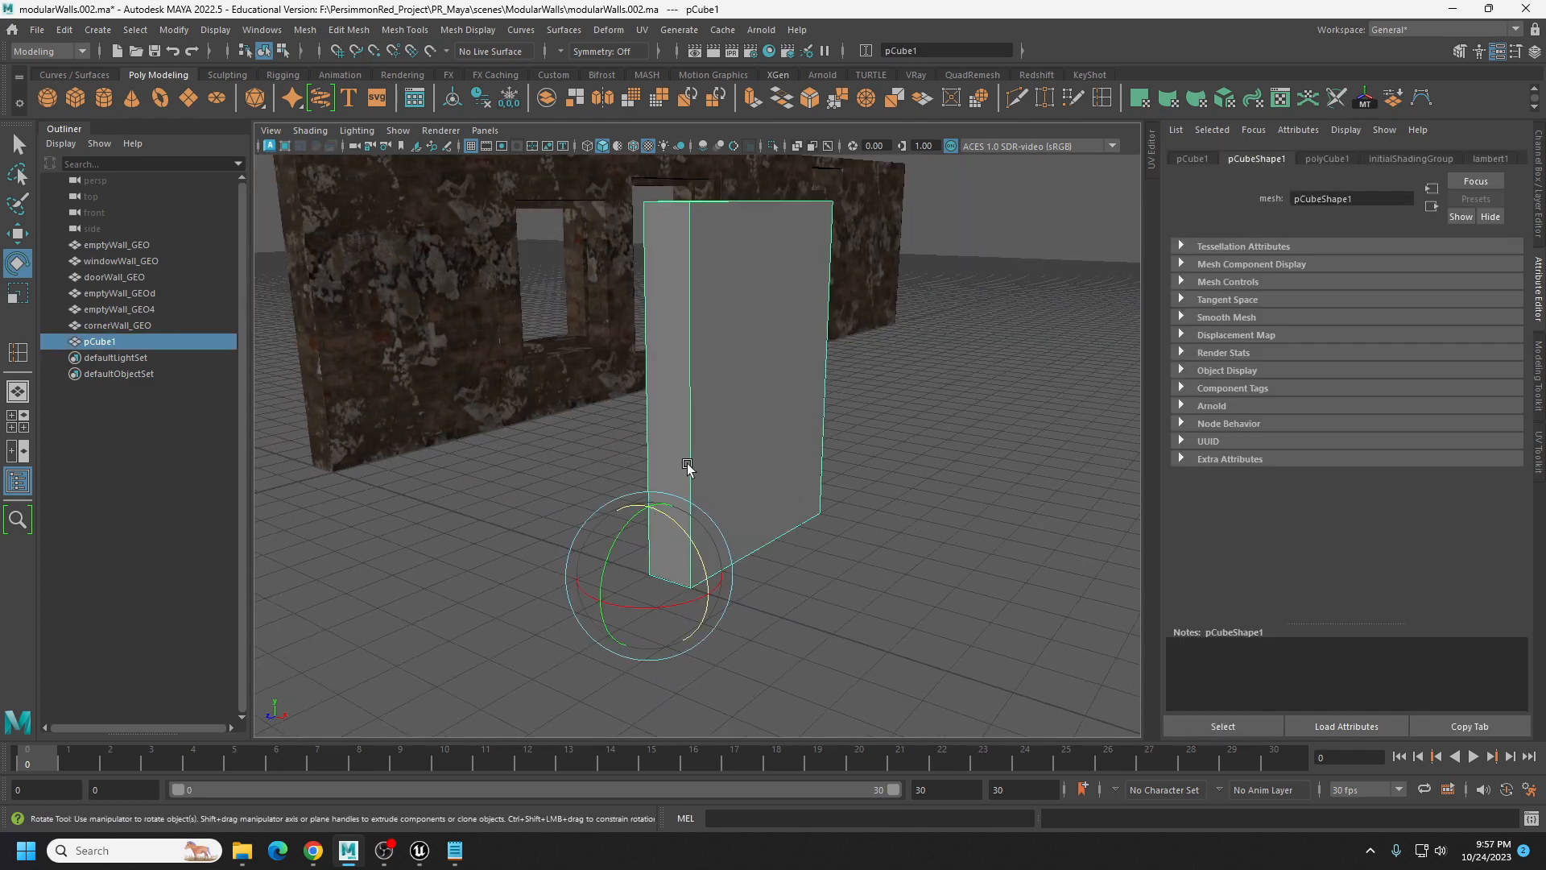
Examine the upright slab's proportions against the row of walls from several sides.
{"action": "left_click_drag", "start_coordinate": [886, 432], "coordinate": [756, 513], "text": "alt"}
{"action": "left_click", "coordinate": [855, 496]}
{"action": "scroll", "coordinate": [837, 503], "scroll_direction": "down", "scroll_amount": 2}
{"action": "left_click", "coordinate": [678, 508]}
{"action": "left_click", "coordinate": [861, 532]}
{"action": "scroll", "coordinate": [789, 529], "scroll_direction": "up", "scroll_amount": 2}
{"action": "mouse_move", "coordinate": [786, 501]}
{"action": "left_mouse_down", "text": "alt"}
{"action": "mouse_move", "coordinate": [862, 491]}
{"action": "mouse_move", "coordinate": [886, 528]}
{"action": "mouse_move", "coordinate": [838, 524]}
{"action": "mouse_move", "coordinate": [795, 495]}
{"action": "left_mouse_up", "text": "alt"}
{"action": "left_click", "coordinate": [772, 503]}
{"action": "left_click_drag", "start_coordinate": [892, 485], "coordinate": [693, 562], "text": "alt"}
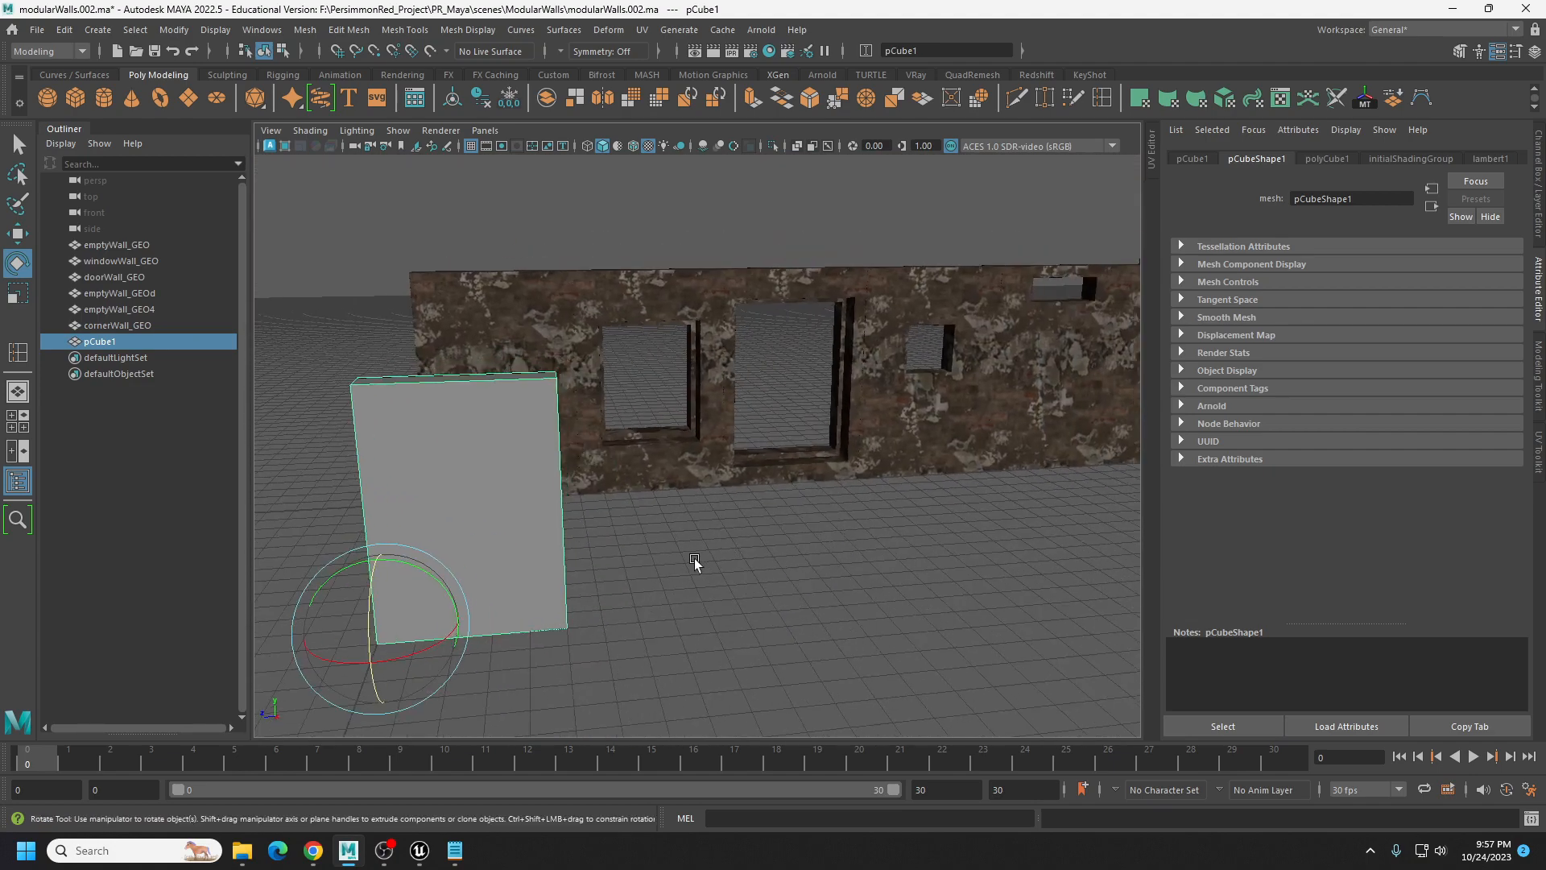
Move the upright slab into the door opening of the wall to compare its size.
{"action": "key", "text": "w"}
{"action": "mouse_move", "coordinate": [390, 607]}
{"action": "left_mouse_down"}
{"action": "mouse_move", "coordinate": [798, 606]}
{"action": "mouse_move", "coordinate": [795, 532]}
{"action": "mouse_move", "coordinate": [761, 475]}
{"action": "left_mouse_up"}
{"action": "left_click_drag", "start_coordinate": [735, 412], "coordinate": [821, 419]}
{"action": "key", "text": "f"}
{"action": "left_click_drag", "start_coordinate": [824, 522], "coordinate": [836, 594], "text": "alt"}
{"action": "mouse_move", "coordinate": [525, 620]}
{"action": "left_mouse_down"}
{"action": "mouse_move", "coordinate": [532, 657]}
{"action": "mouse_move", "coordinate": [532, 640]}
{"action": "left_mouse_up"}
{"action": "scroll", "coordinate": [692, 624], "scroll_direction": "down", "scroll_amount": 4}
{"action": "left_click_drag", "start_coordinate": [765, 624], "coordinate": [680, 586], "text": "alt"}
{"action": "scroll", "coordinate": [644, 636], "scroll_direction": "down", "scroll_amount": 5}
{"action": "left_click_drag", "start_coordinate": [716, 664], "coordinate": [761, 601], "text": "alt"}
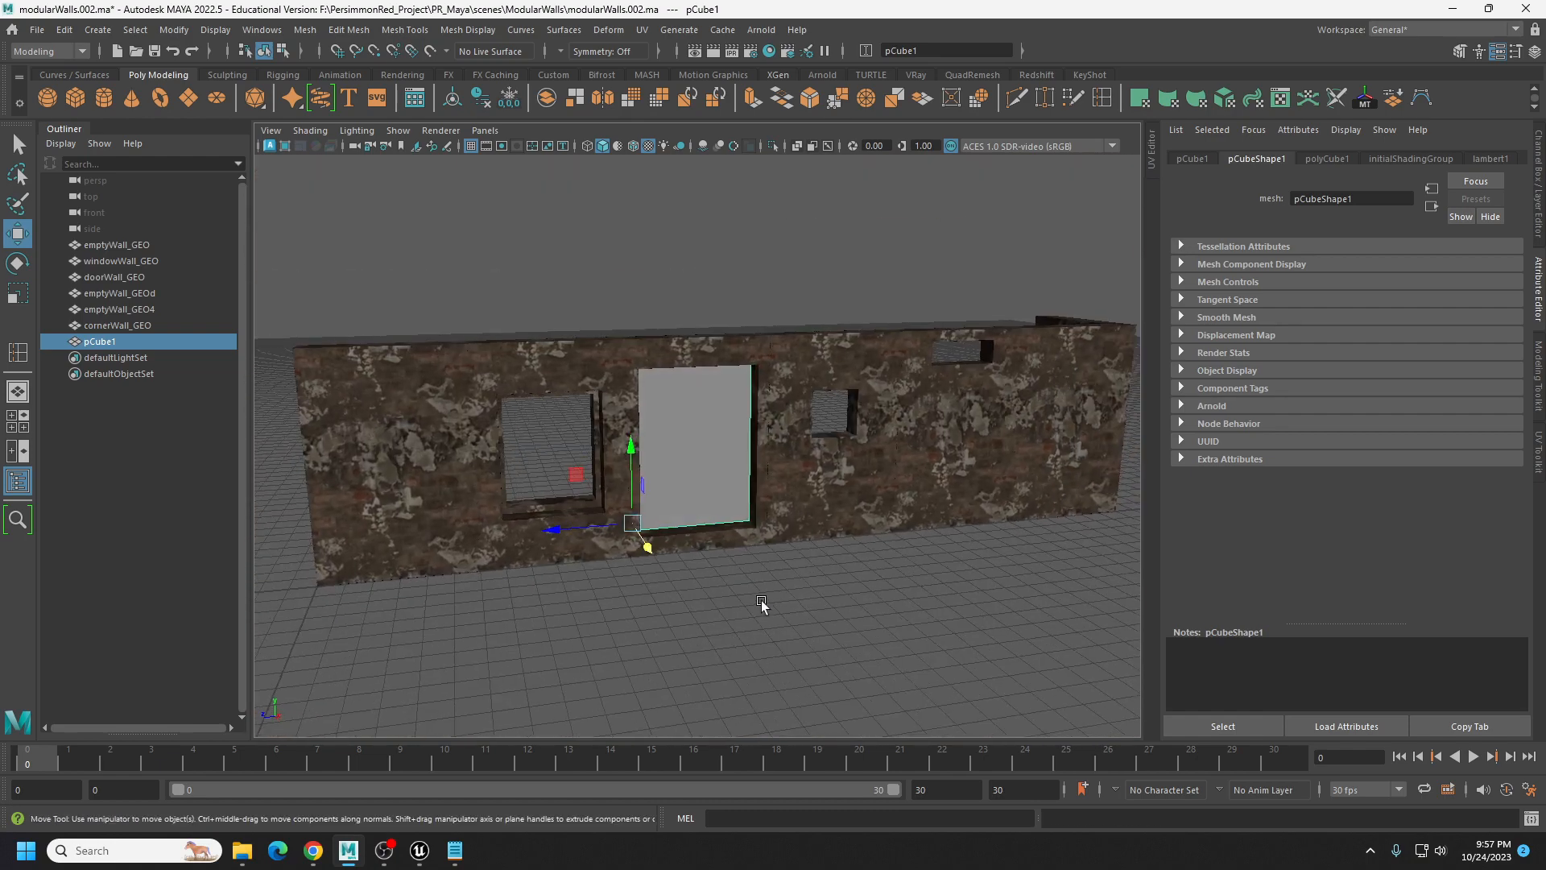
Undo the slab's placement in the doorway and its upright rotation.
{"action": "key", "text": "ctrl+z"}
{"action": "key", "text": "ctrl+z"}
{"action": "key", "text": "ctrl+z"}
{"action": "key", "text": "ctrl+z"}
{"action": "key", "text": "ctrl+z"}
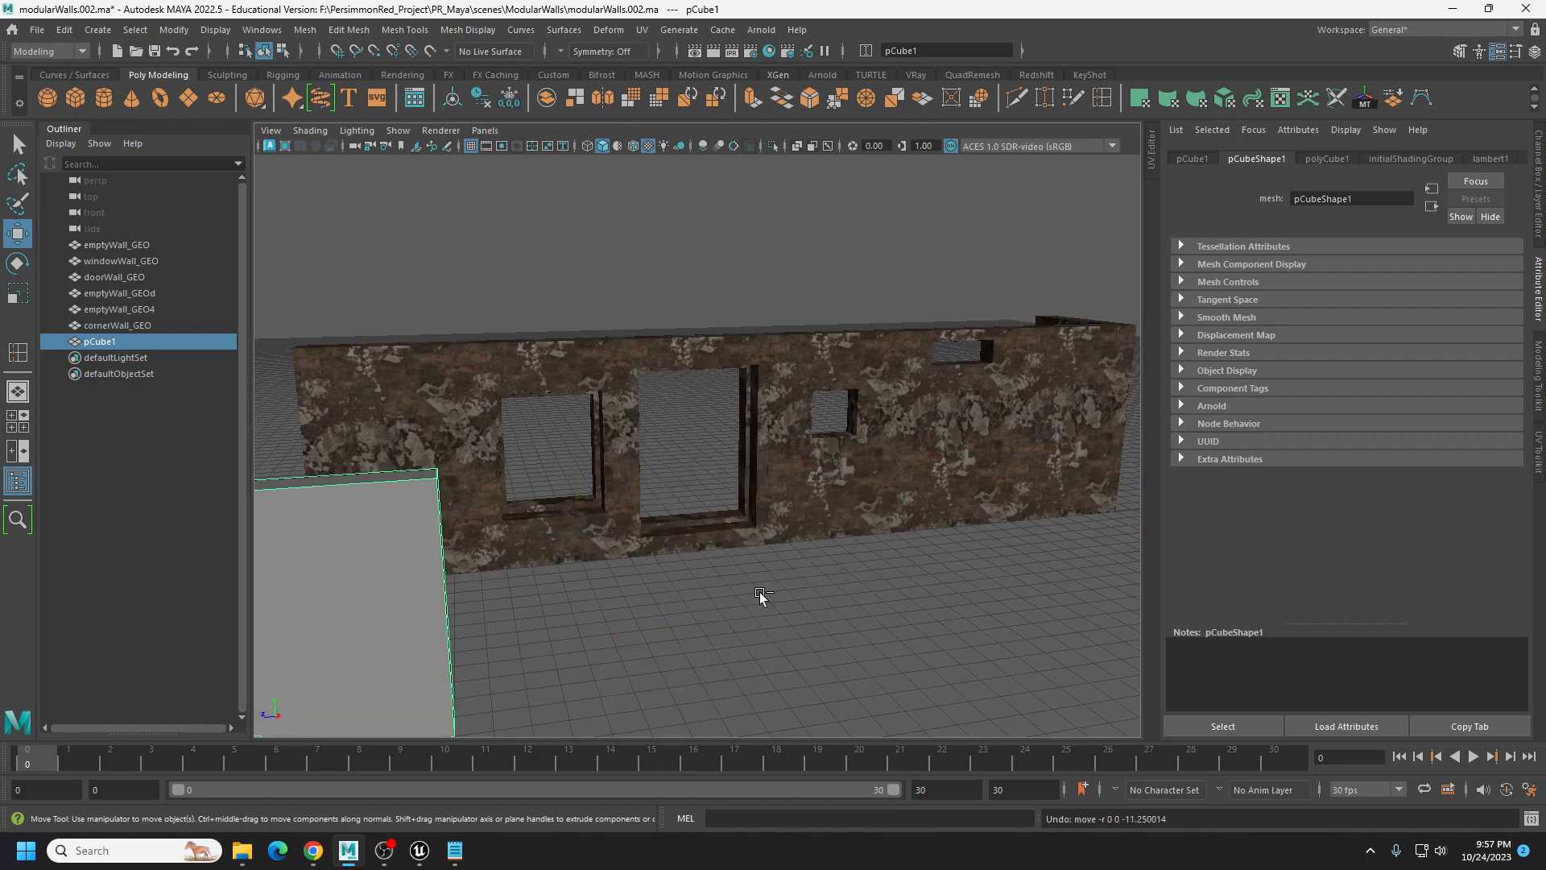
{"action": "scroll", "coordinate": [725, 564], "scroll_direction": "down", "scroll_amount": 5}
{"action": "left_click_drag", "start_coordinate": [810, 528], "coordinate": [819, 563], "text": "alt"}
{"action": "left_click", "coordinate": [820, 564]}
{"action": "key", "text": "ctrl+z"}
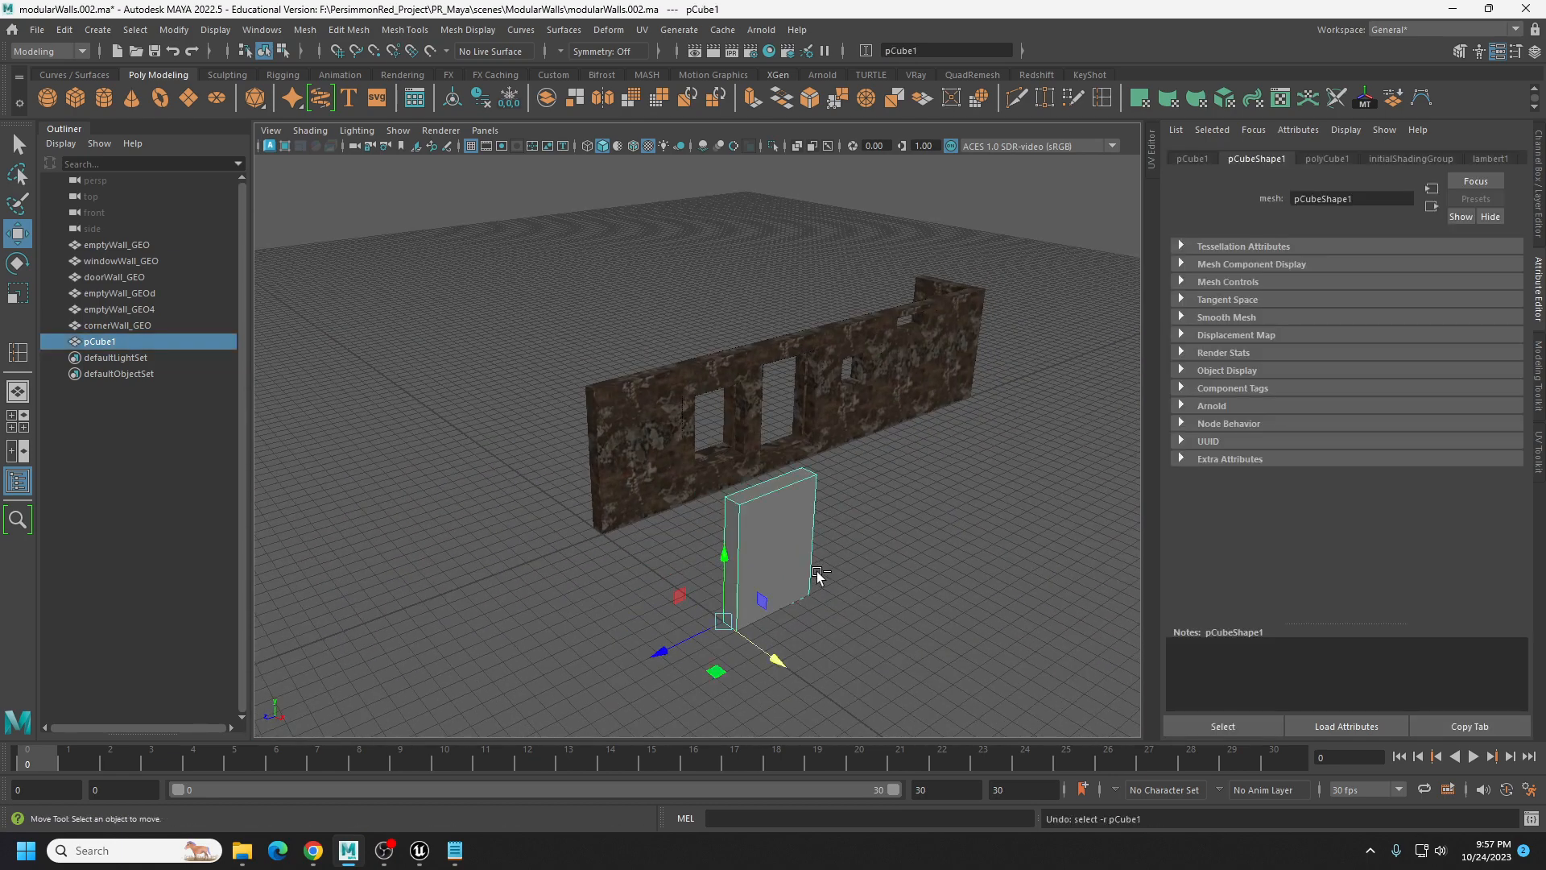
{"action": "key", "text": "ctrl+z"}
Try to insert an edge loop across the slab's lower front edge near its +X end.
{"action": "middle_click_drag", "start_coordinate": [865, 576], "coordinate": [749, 493], "text": "alt"}
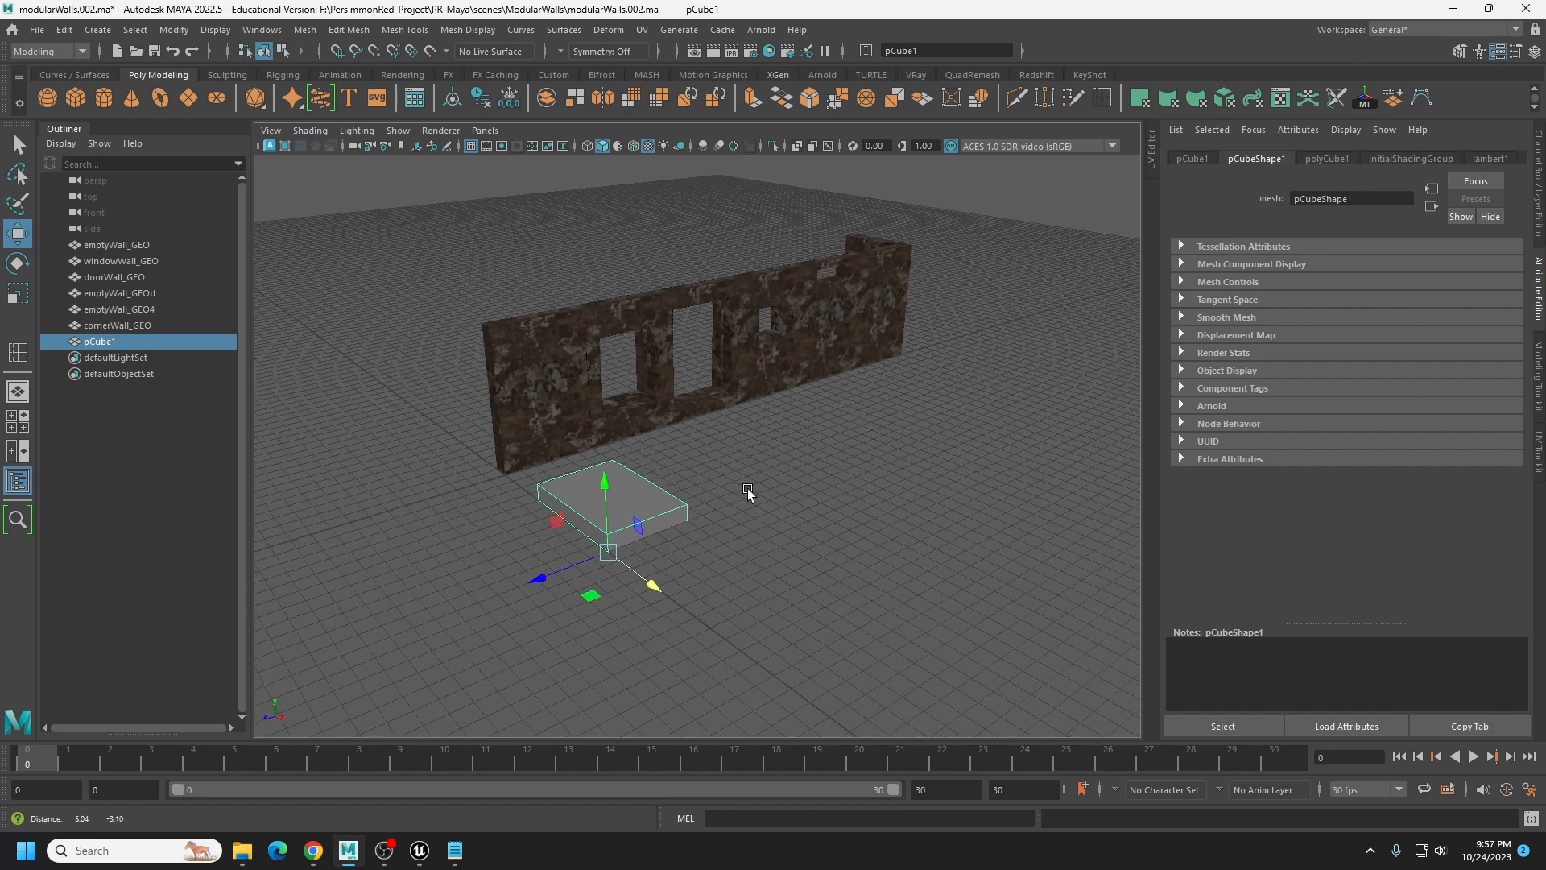
{"action": "left_click_drag", "start_coordinate": [748, 494], "coordinate": [773, 535], "text": "alt"}
{"action": "right_click_drag", "start_coordinate": [773, 535], "coordinate": [904, 536], "text": "alt"}
{"action": "middle_click_drag", "start_coordinate": [904, 536], "coordinate": [734, 324], "text": "alt"}
{"action": "left_click_drag", "start_coordinate": [735, 324], "coordinate": [763, 362], "text": "alt"}
{"action": "right_click_drag", "start_coordinate": [762, 362], "coordinate": [738, 394], "text": "alt"}
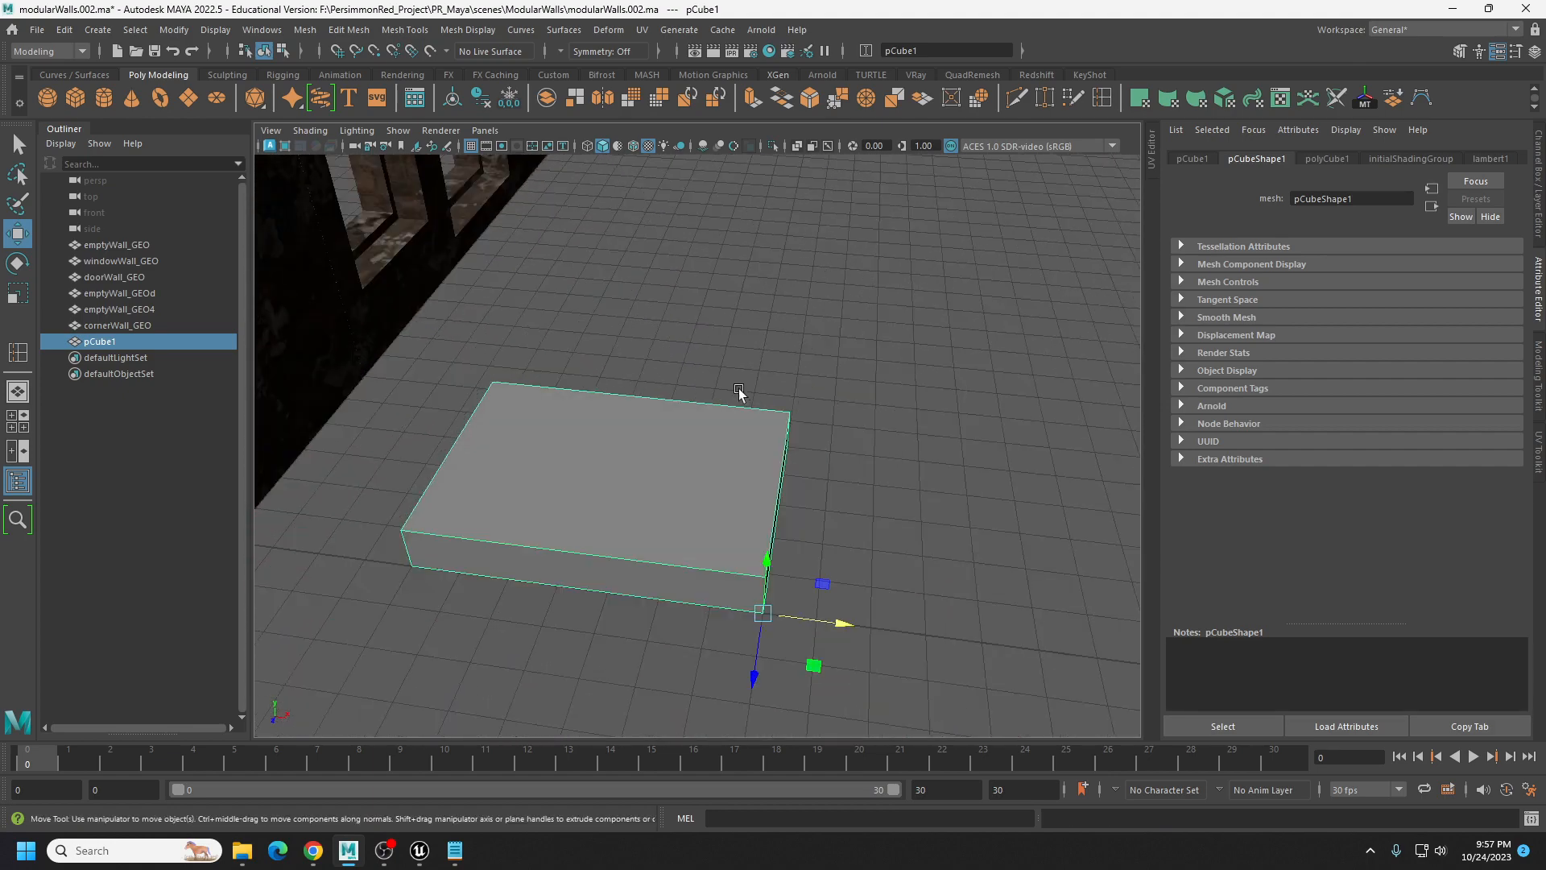
{"action": "middle_click_drag", "start_coordinate": [739, 393], "coordinate": [761, 394], "text": "alt"}
{"action": "middle_click_drag", "start_coordinate": [793, 516], "coordinate": [800, 445], "text": "alt"}
{"action": "right_click_drag", "start_coordinate": [800, 445], "coordinate": [868, 491], "text": "alt"}
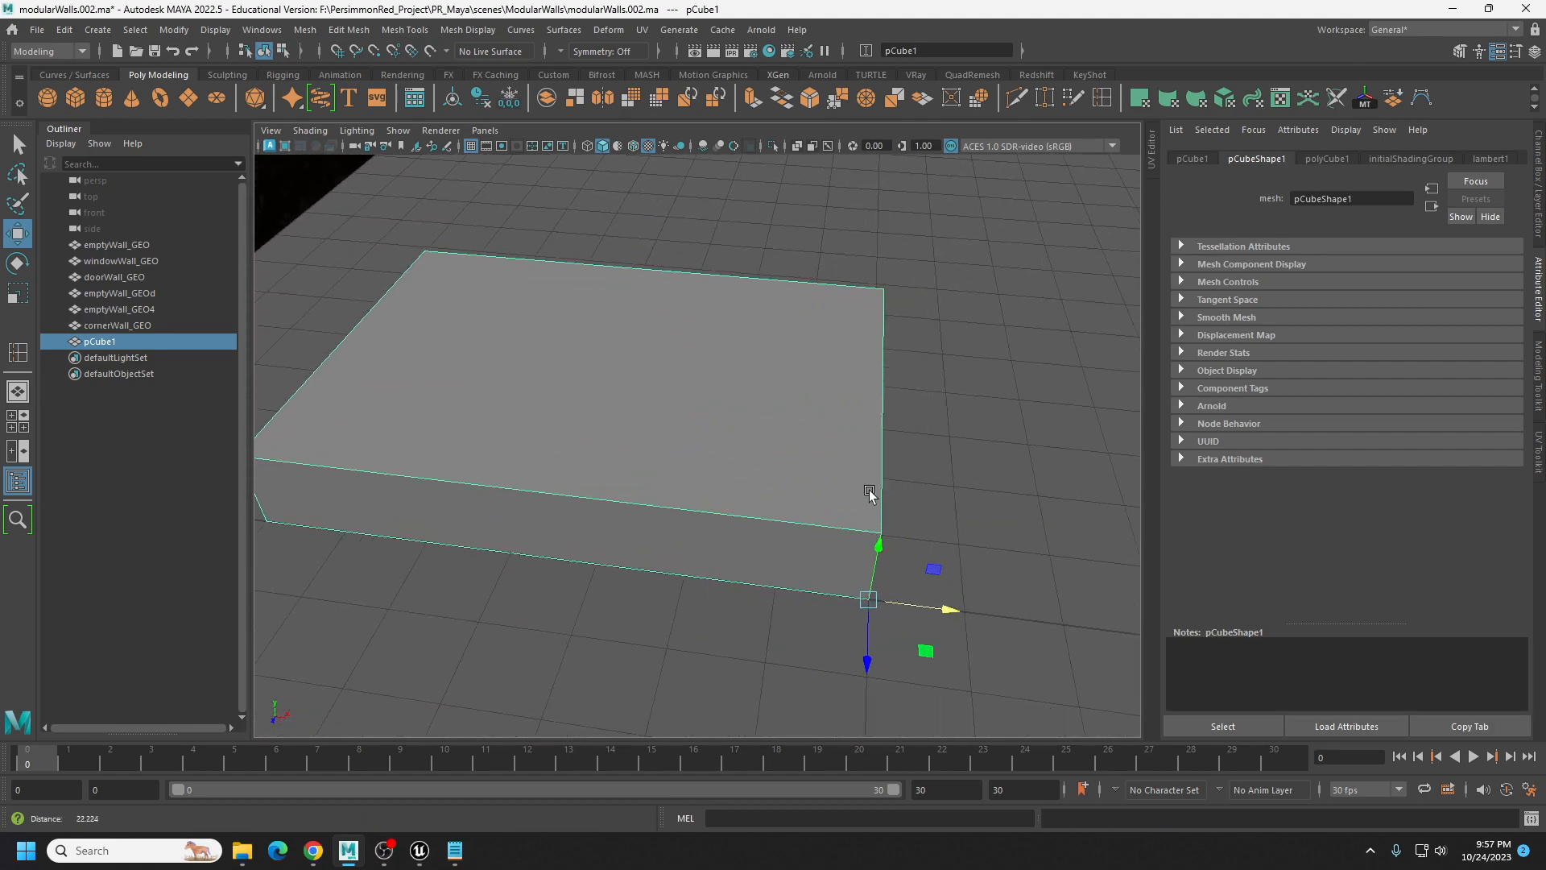
{"action": "middle_click_drag", "start_coordinate": [854, 483], "coordinate": [767, 410], "text": "alt"}
{"action": "right_click_drag", "start_coordinate": [767, 410], "coordinate": [821, 403], "text": "alt"}
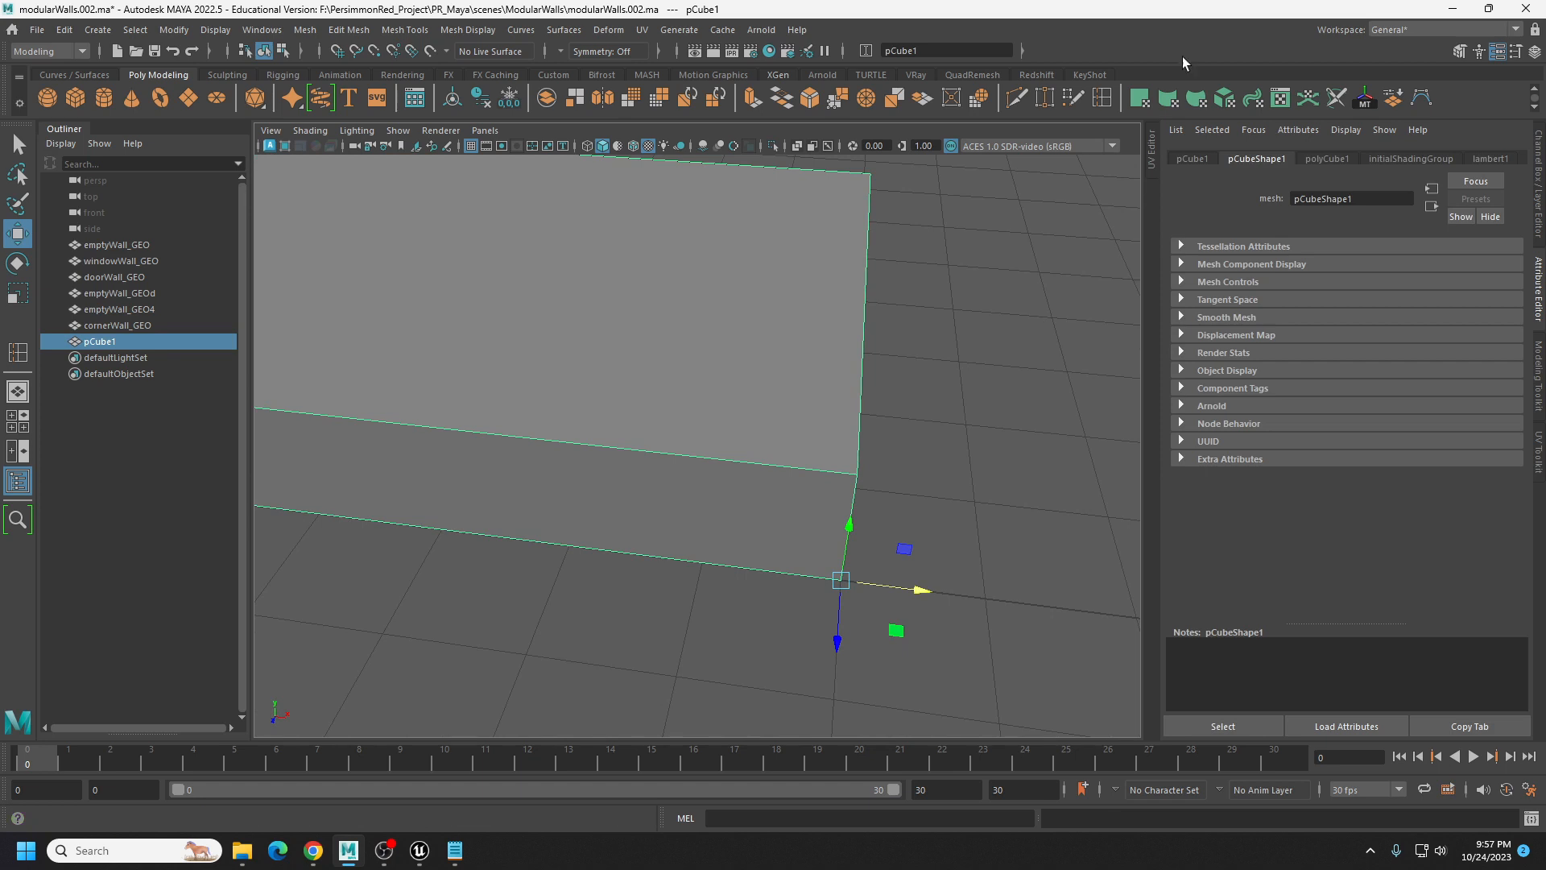
{"action": "left_click", "coordinate": [1106, 97]}
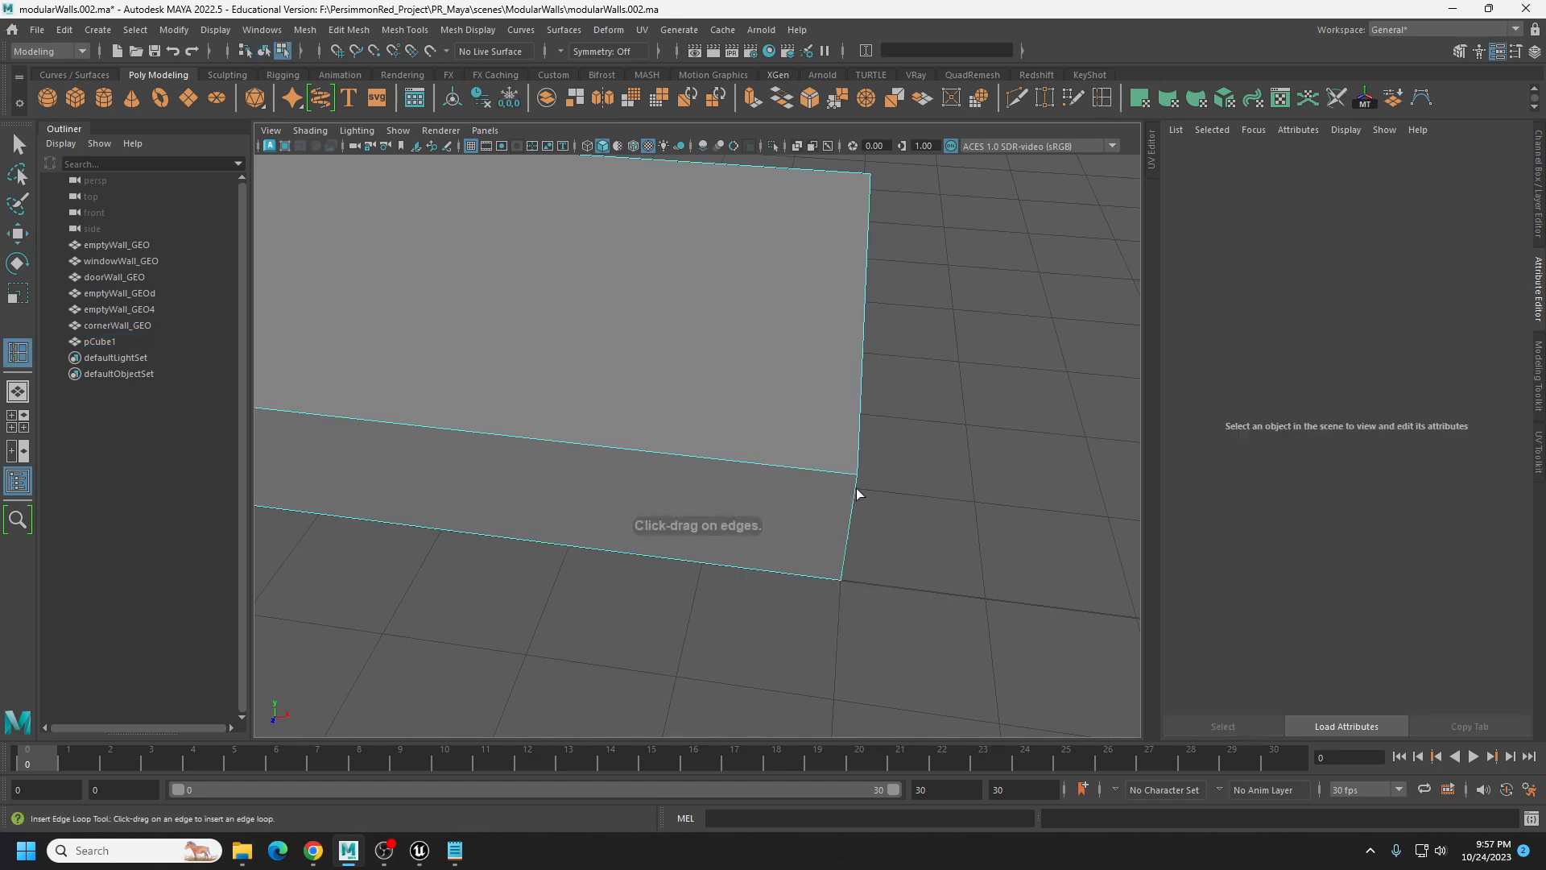
{"action": "left_click", "coordinate": [702, 569]}
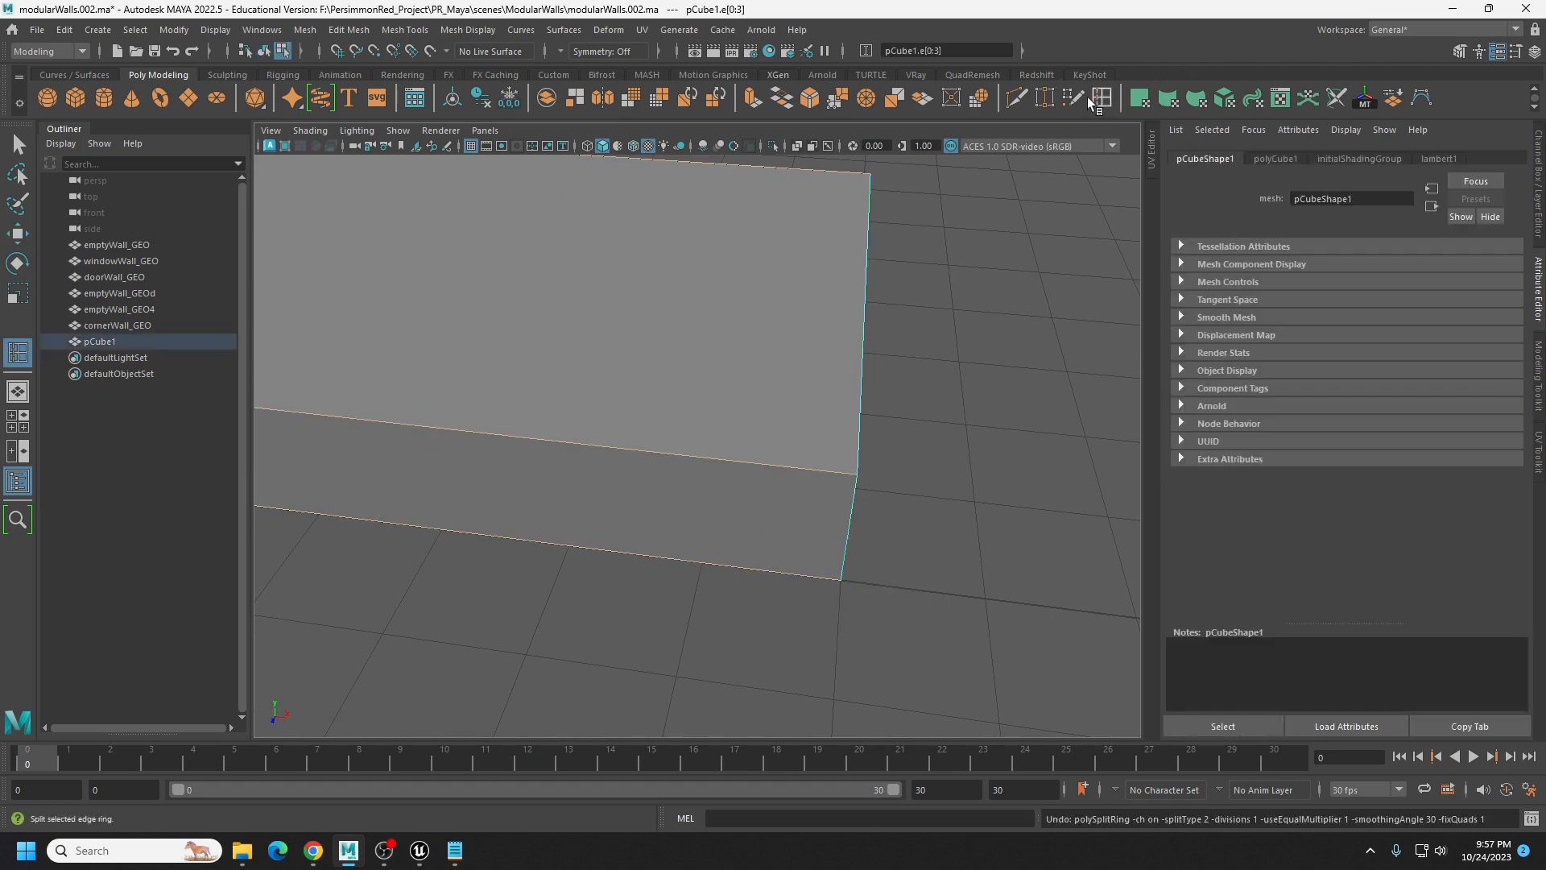
Insert an edge loop across the slab at the first grid line in from its +X end, keeping relative distance from edge.
{"action": "double_click", "coordinate": [1105, 97]}
{"action": "left_click", "coordinate": [556, 148]}
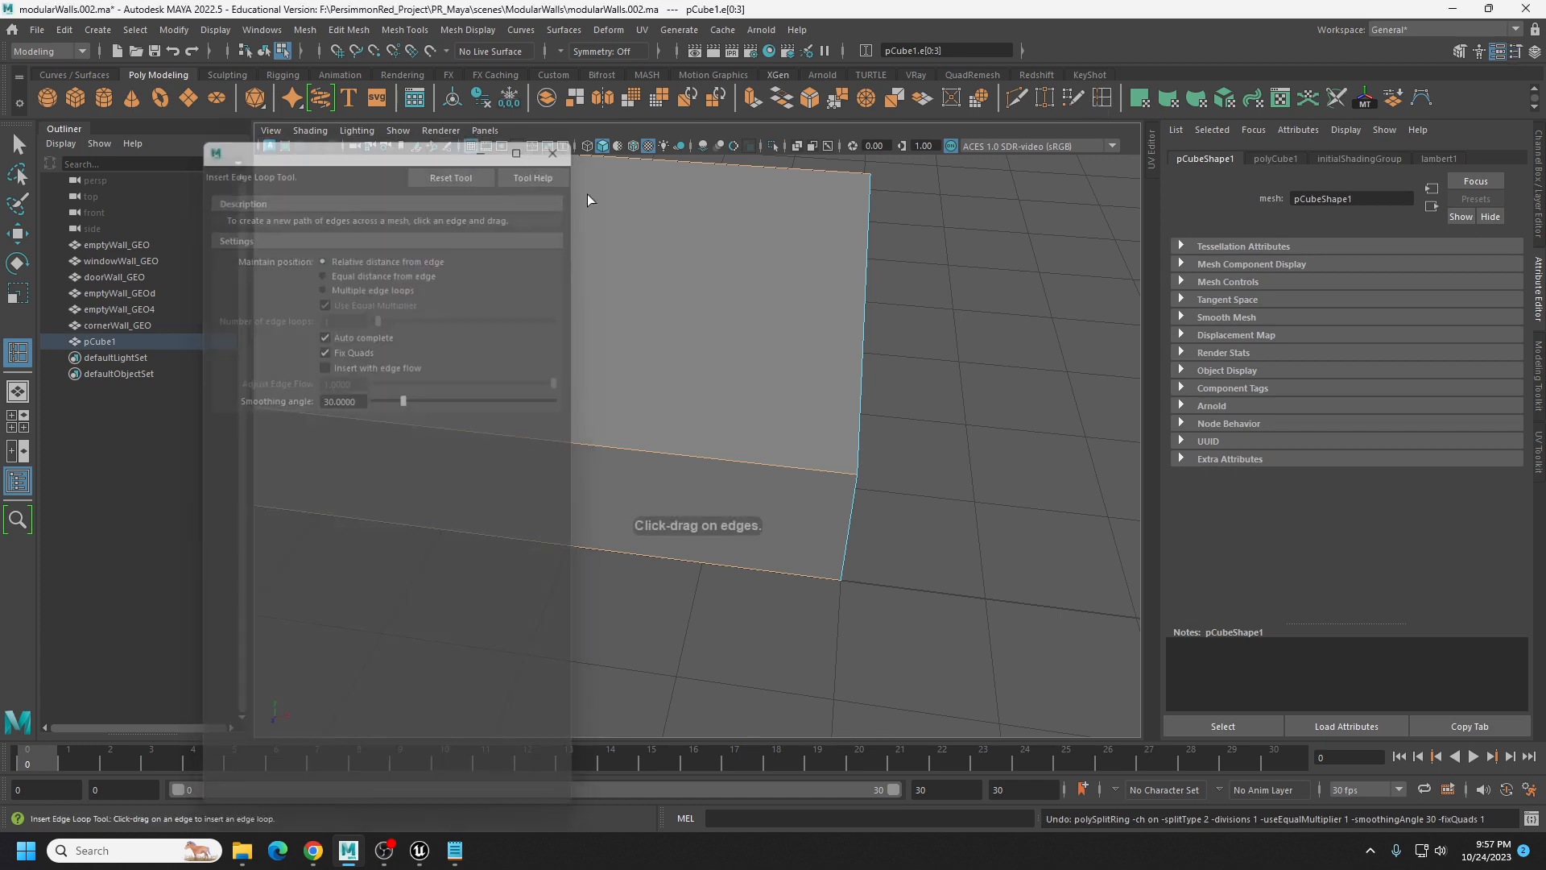
{"action": "scroll", "coordinate": [862, 516], "scroll_direction": "up", "scroll_amount": 5}
{"action": "middle_click_drag", "start_coordinate": [826, 498], "coordinate": [828, 498], "text": "alt"}
{"action": "middle_click_drag", "start_coordinate": [432, 438], "coordinate": [445, 445], "text": "alt"}
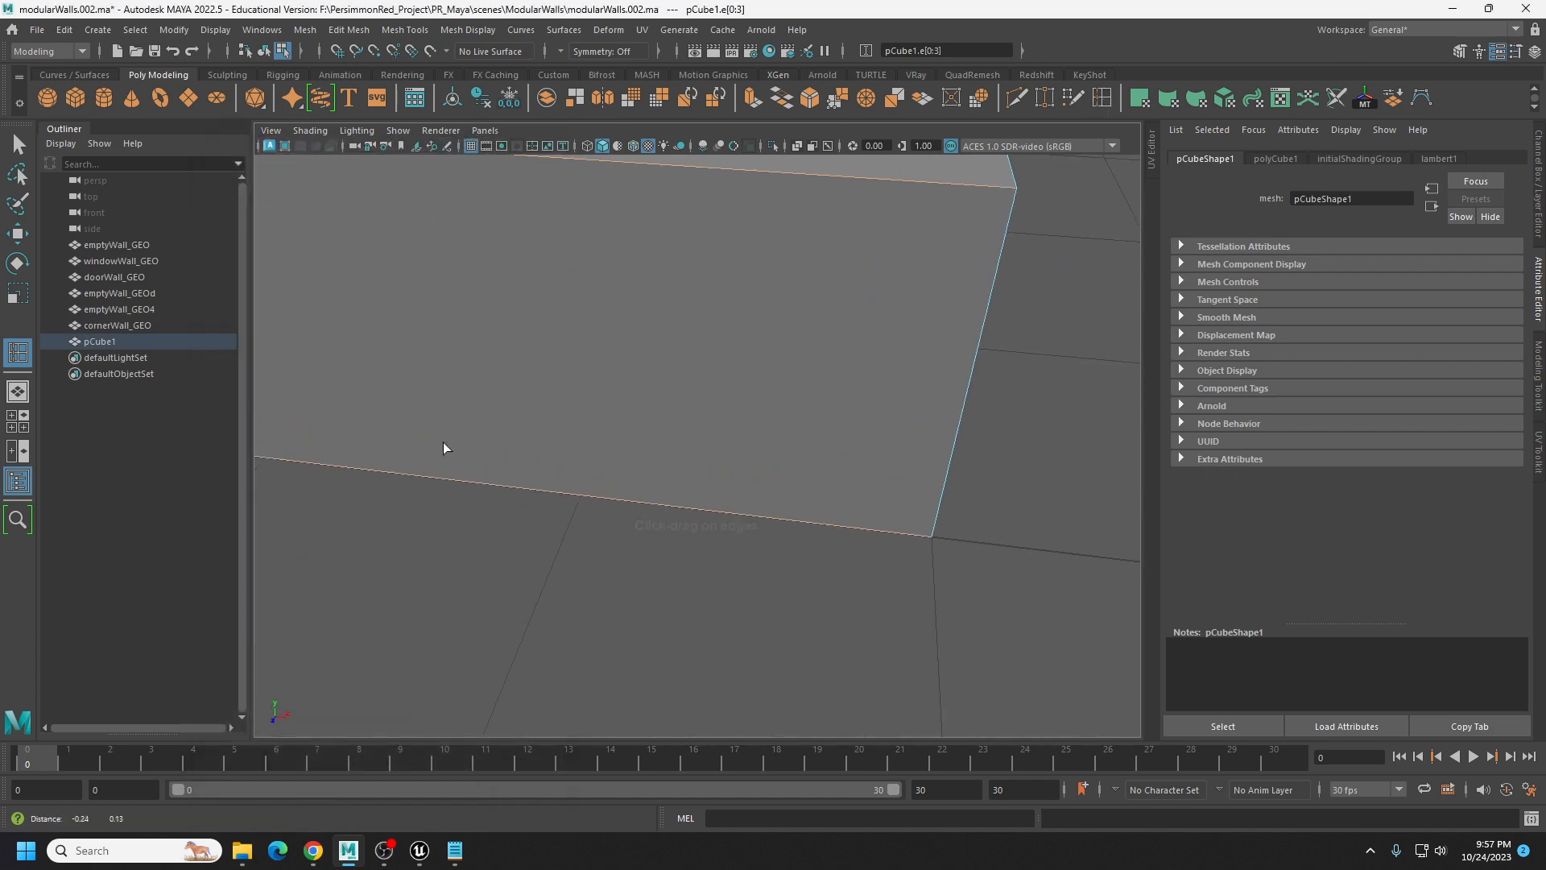
{"action": "scroll", "coordinate": [511, 480], "scroll_direction": "up", "scroll_amount": 2}
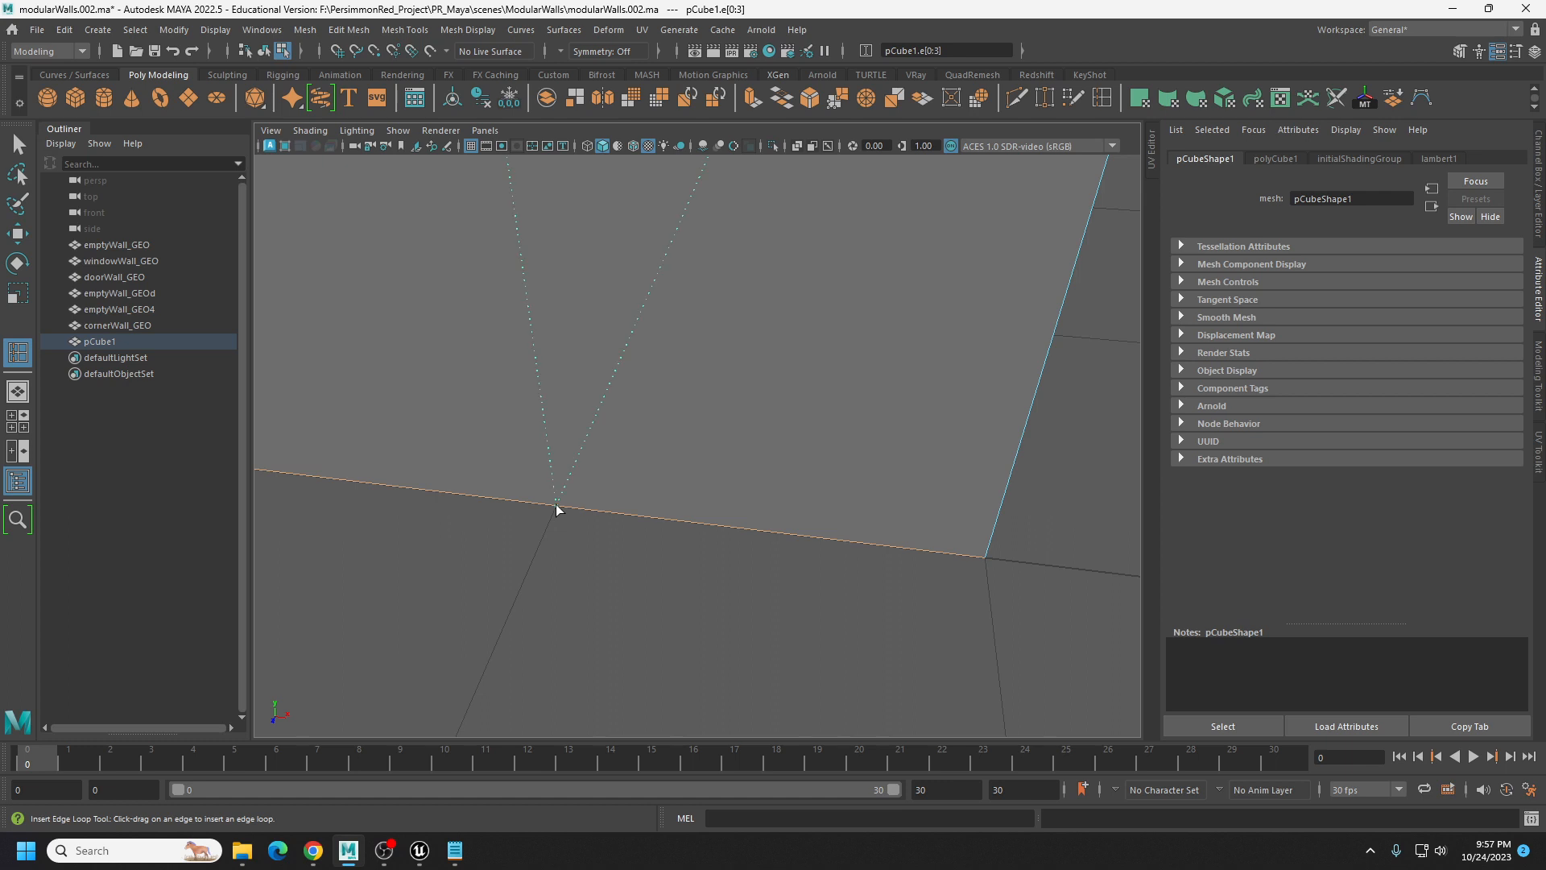
{"action": "left_click_drag", "start_coordinate": [556, 507], "coordinate": [558, 512]}
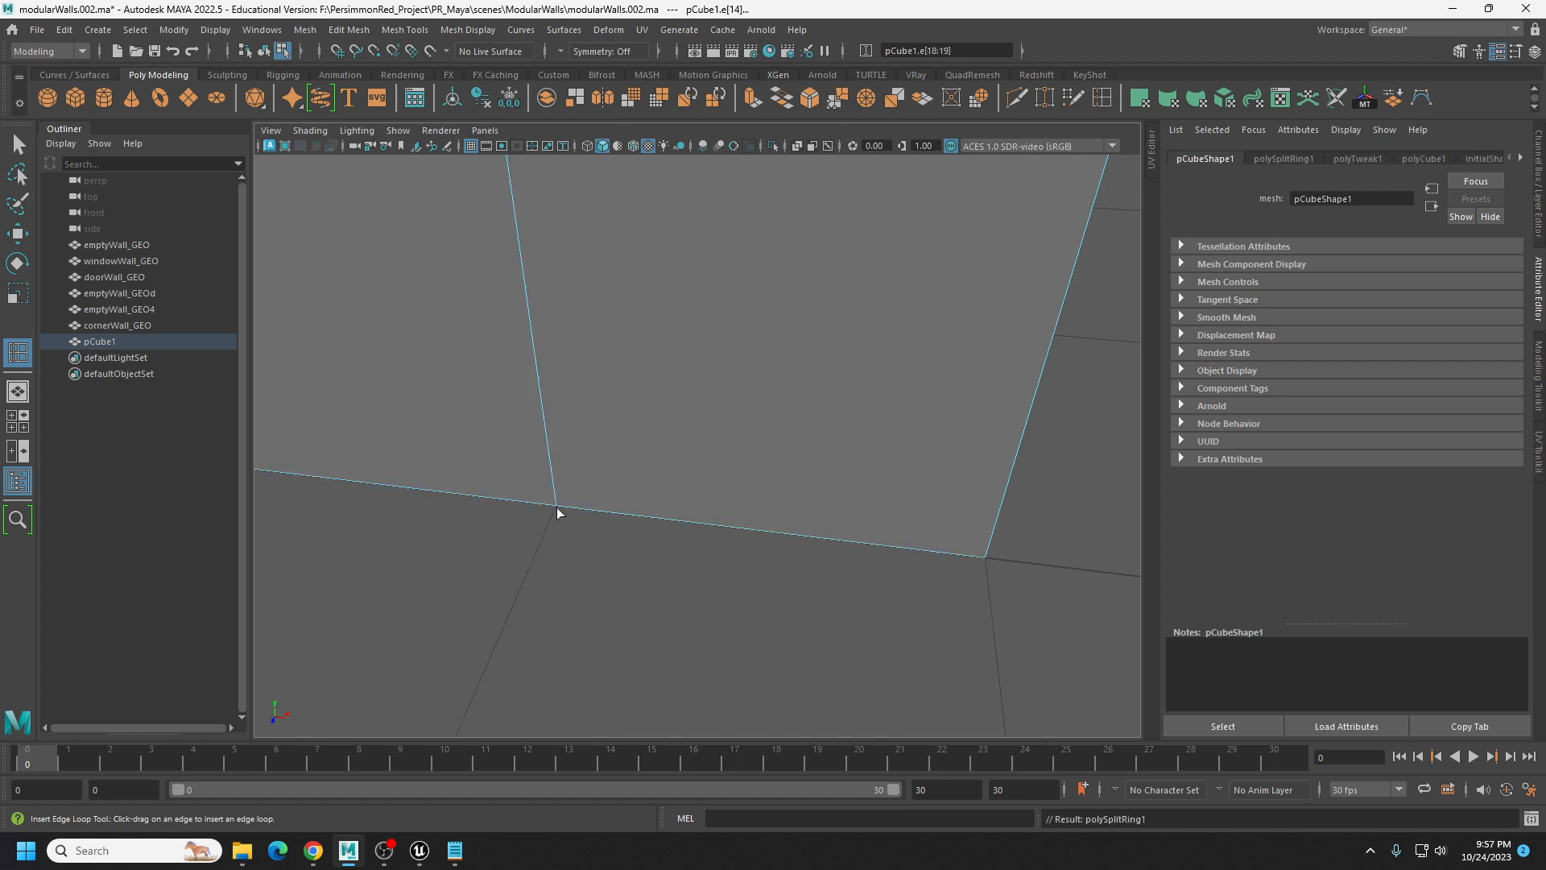
Set the Insert Edge Loop Tool to multiple edge loops with the equal multiplier.
{"action": "scroll", "coordinate": [563, 495], "scroll_direction": "down", "scroll_amount": 10}
{"action": "scroll", "coordinate": [750, 438], "scroll_direction": "up", "scroll_amount": 4}
{"action": "middle_click_drag", "start_coordinate": [747, 360], "coordinate": [734, 461], "text": "alt"}
{"action": "double_click", "coordinate": [1102, 98]}
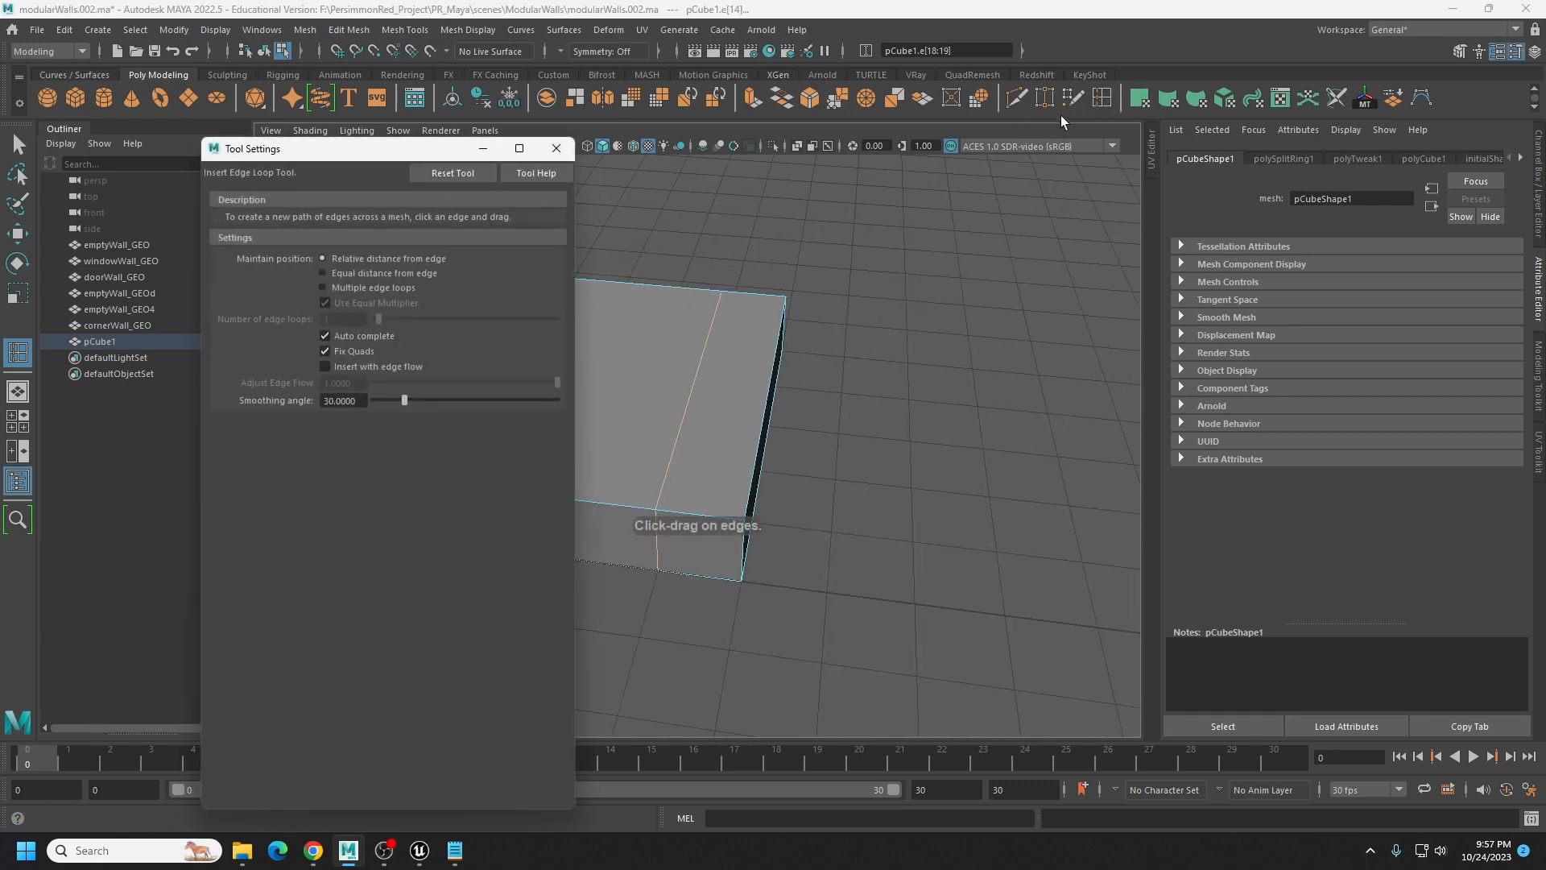
{"action": "right_click", "coordinate": [1107, 99]}
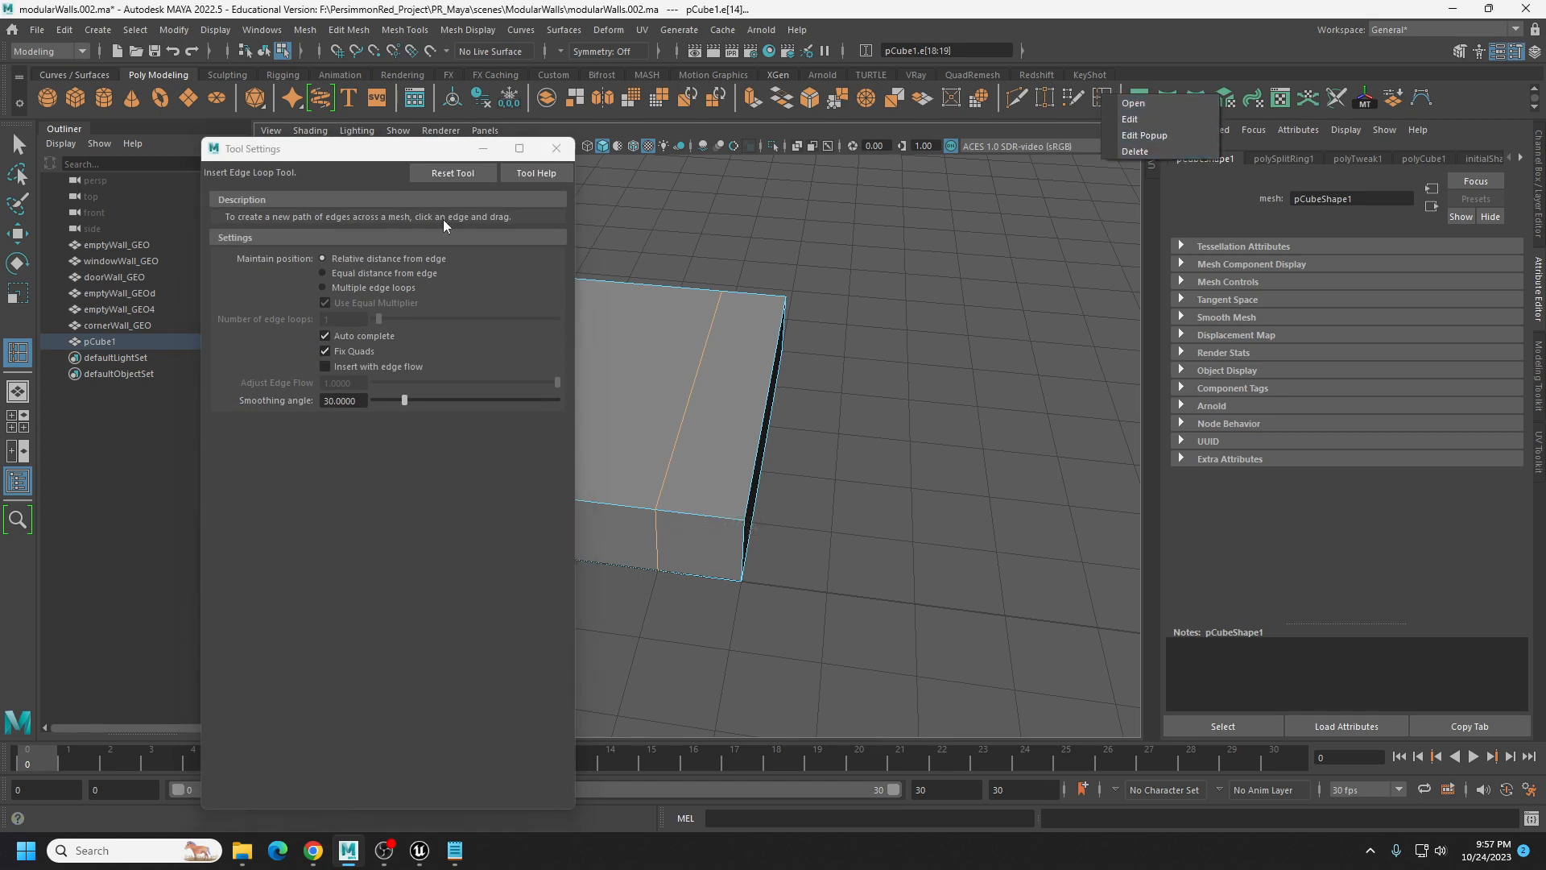
{"action": "left_click", "coordinate": [302, 162]}
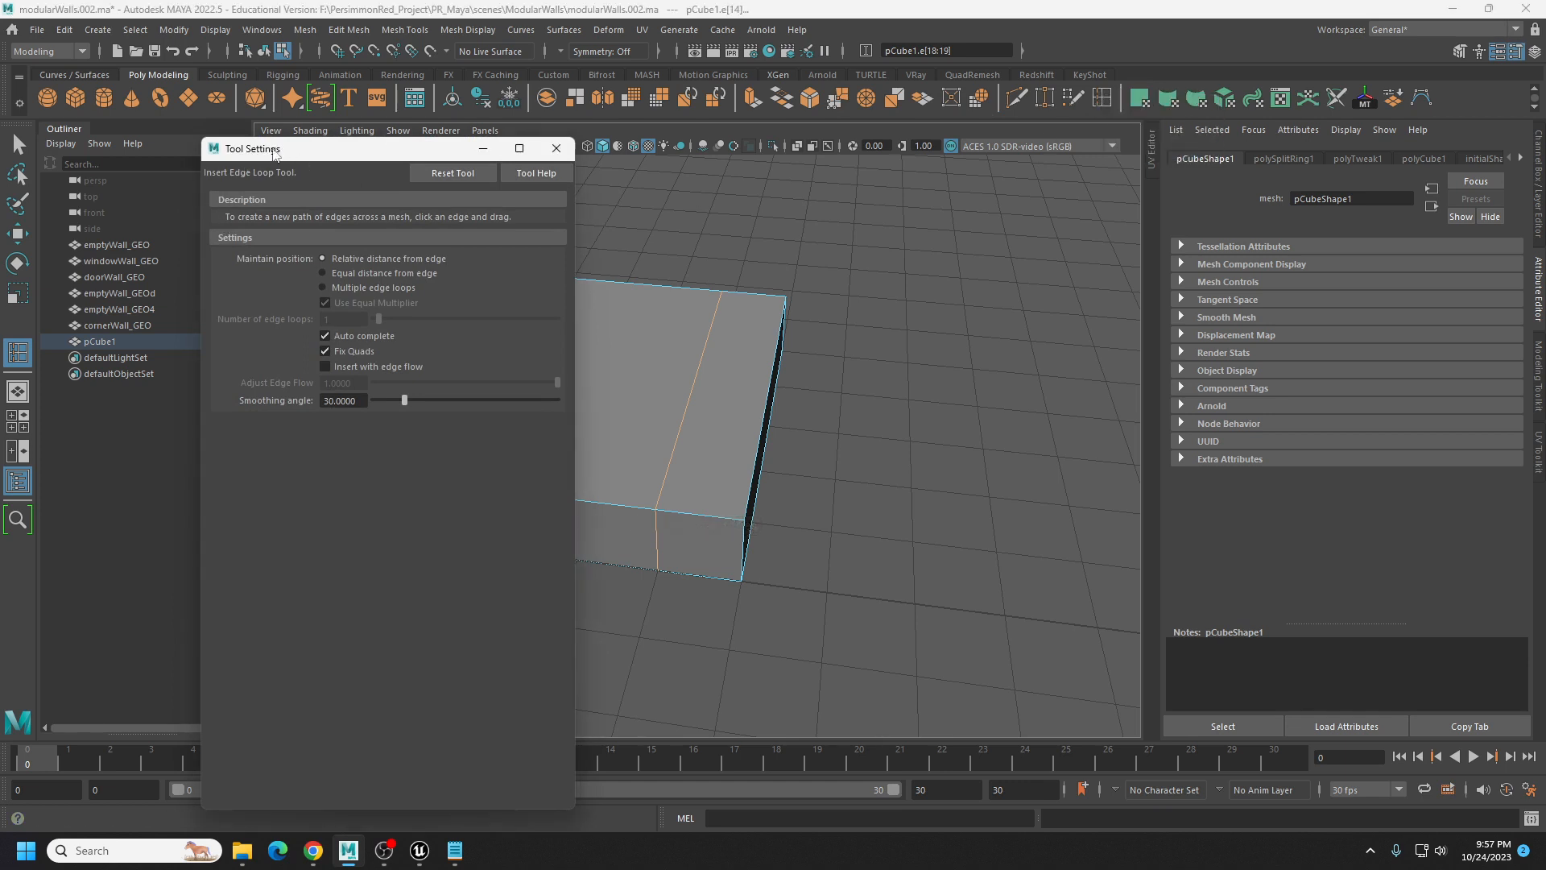
{"action": "left_click", "coordinate": [348, 289]}
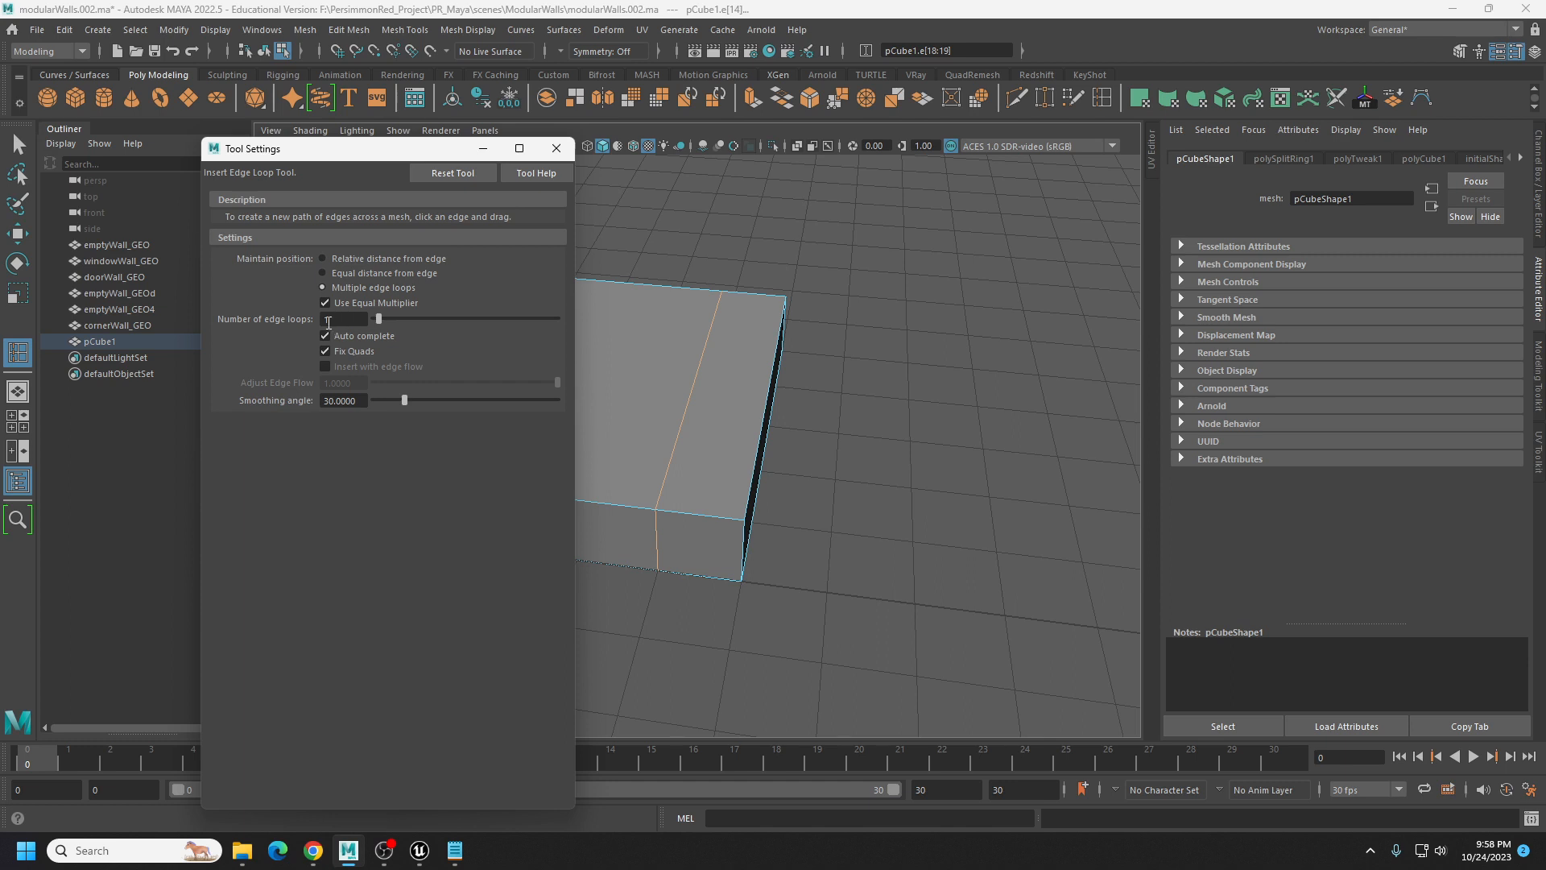
Try a single evenly spaced edge loop in the section at the slab's +X end, then undo it.
{"action": "scroll", "coordinate": [702, 524], "scroll_direction": "up", "scroll_amount": 5}
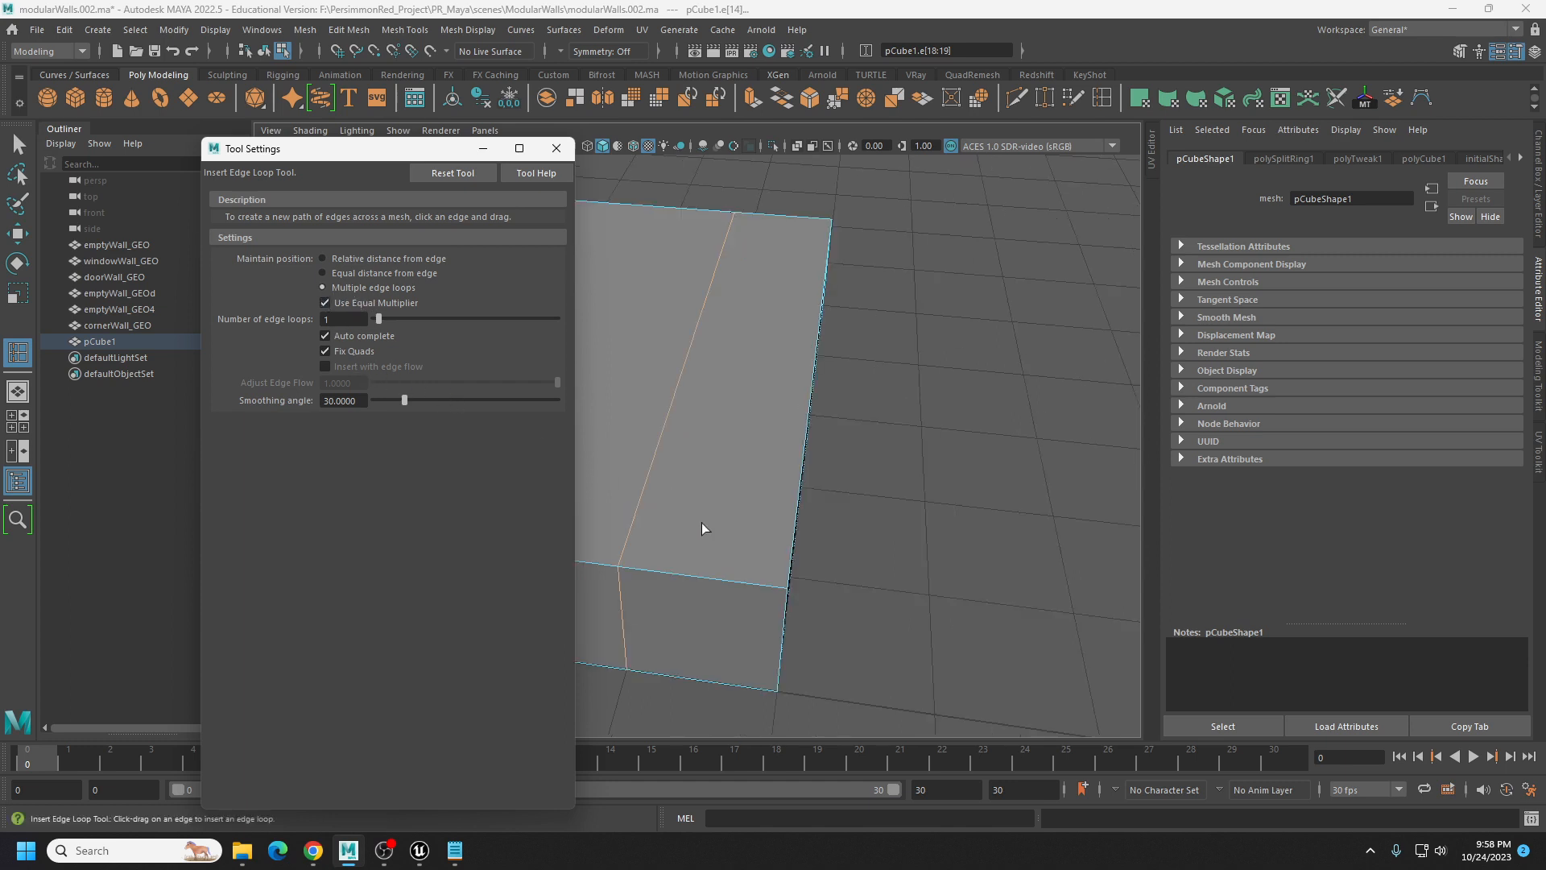
{"action": "middle_click_drag", "start_coordinate": [703, 528], "coordinate": [755, 481], "text": "alt"}
{"action": "middle_click_drag", "start_coordinate": [858, 370], "coordinate": [829, 376], "text": "alt"}
{"action": "scroll", "coordinate": [816, 395], "scroll_direction": "up", "scroll_amount": 2}
{"action": "scroll", "coordinate": [816, 395], "scroll_direction": "up", "scroll_amount": 1}
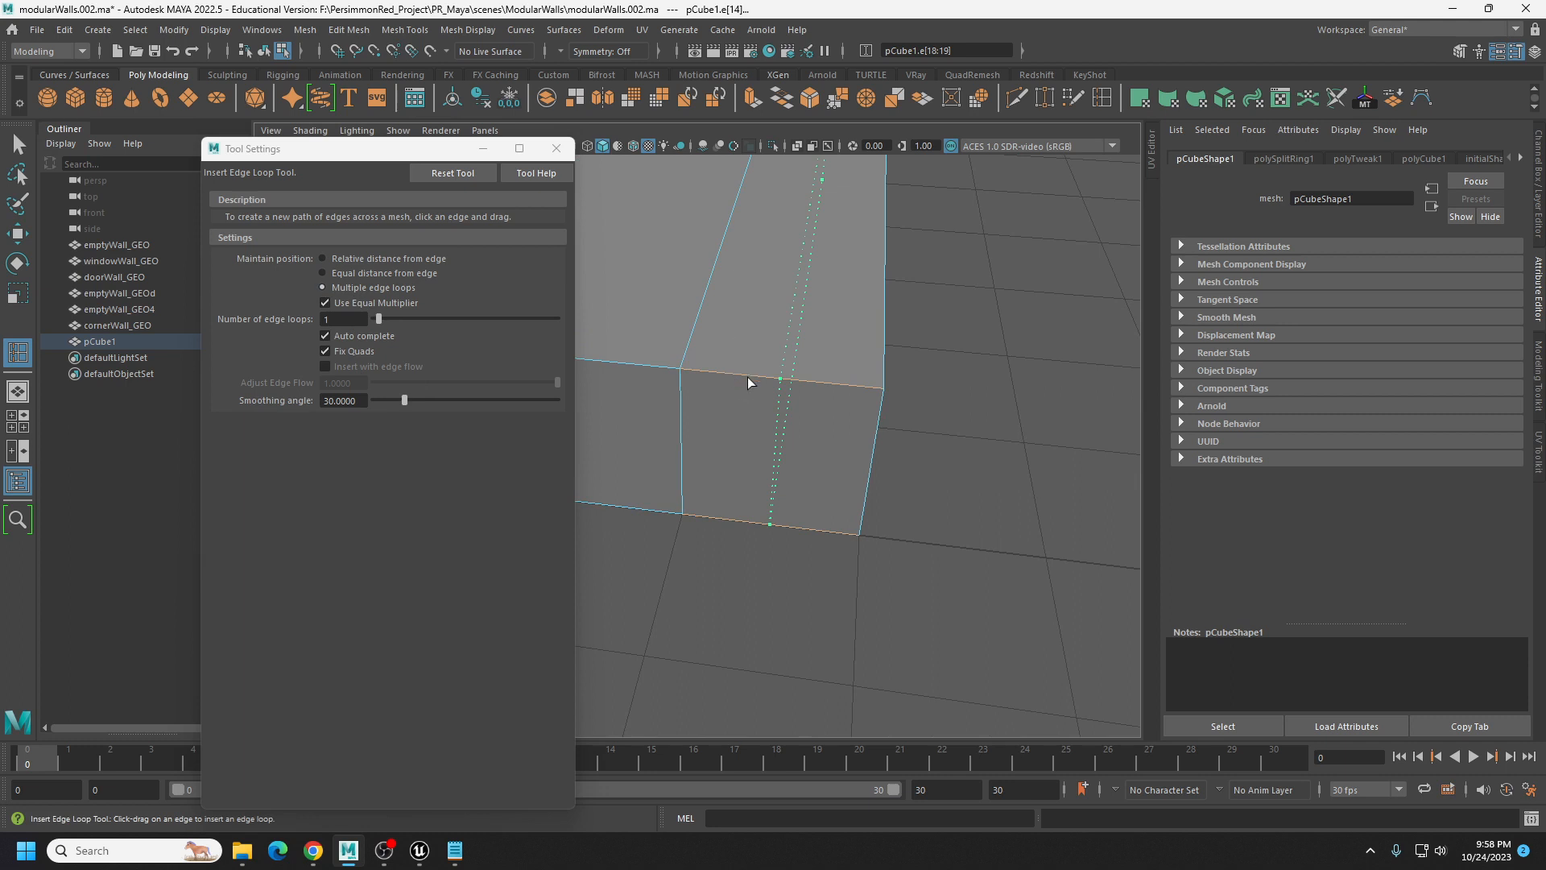
{"action": "key", "text": "ctrl+z"}
{"action": "left_click", "coordinate": [707, 371]}
{"action": "key", "text": "ctrl+z"}
Try 15 edge loops in the section at the slab's +X end, then undo them.
{"action": "left_click", "coordinate": [336, 319]}
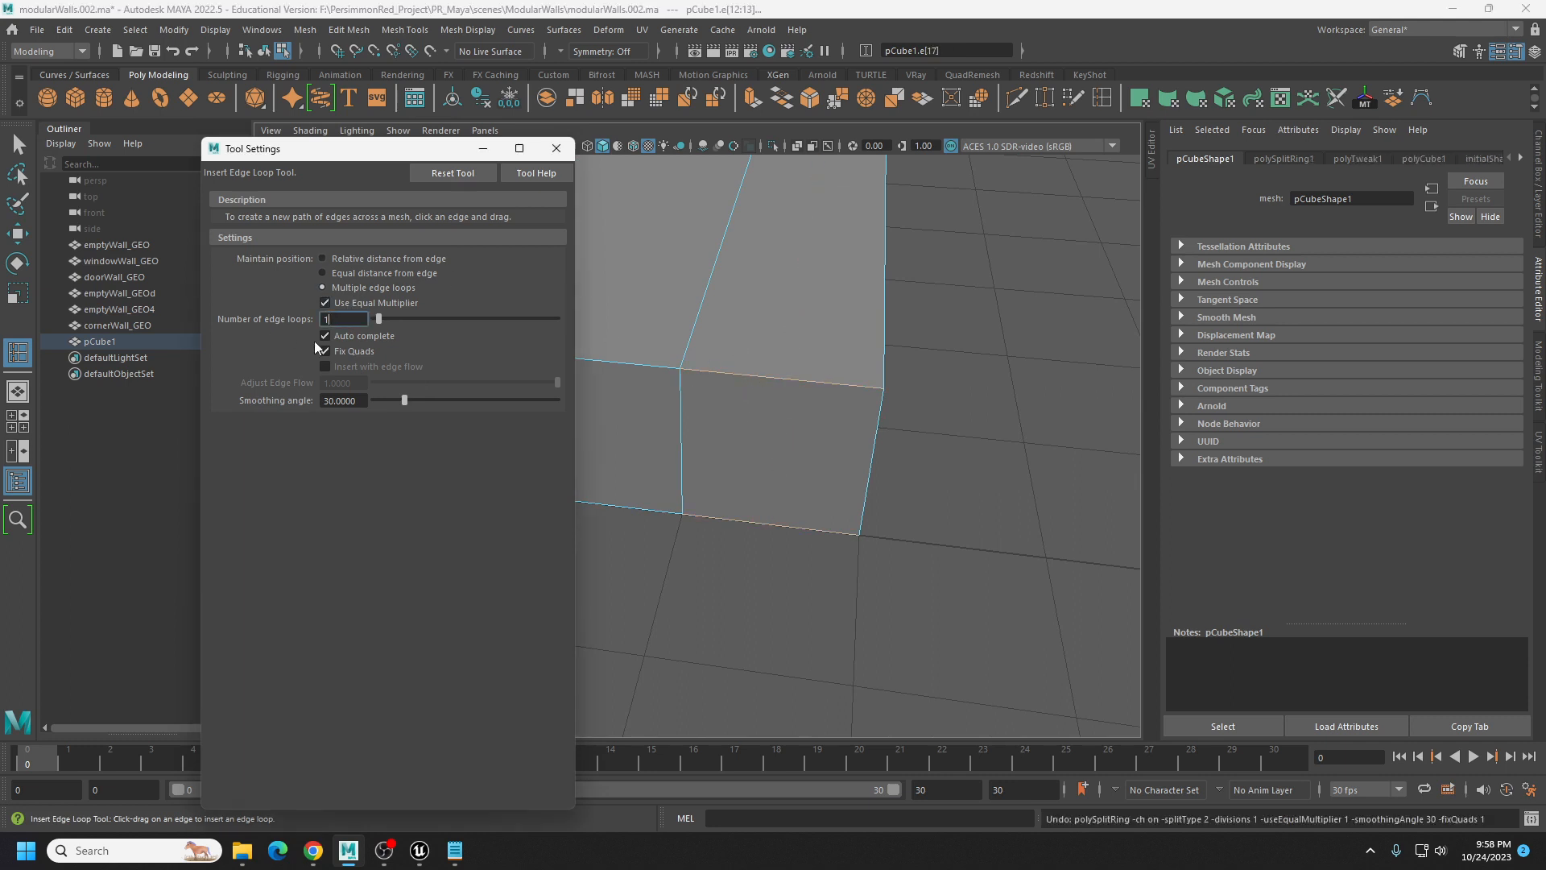
{"action": "left_click", "coordinate": [737, 379]}
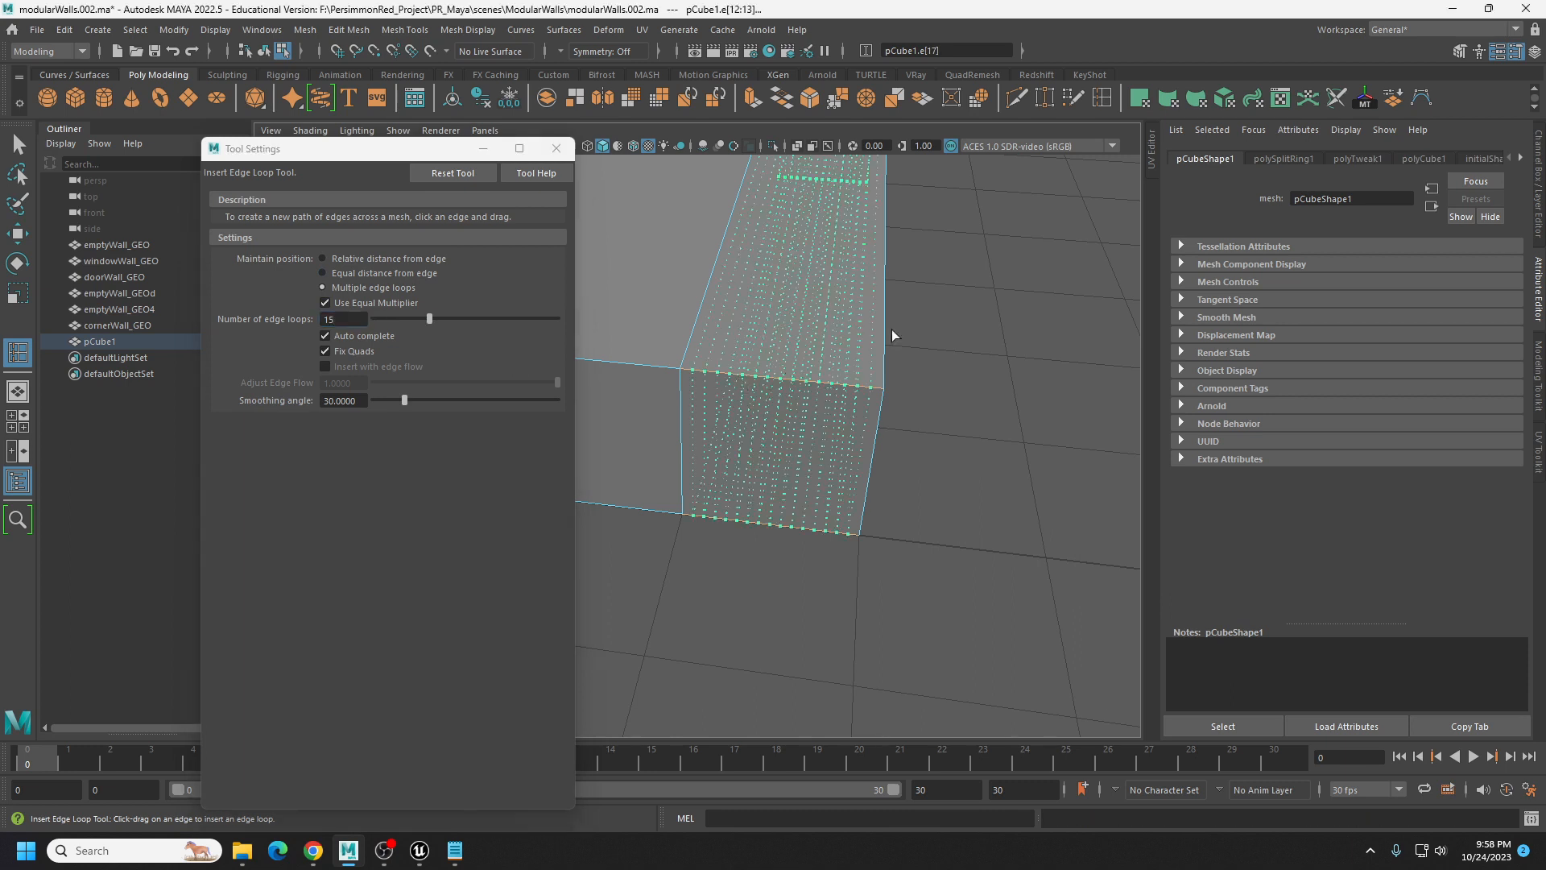
{"action": "left_click_drag", "start_coordinate": [815, 364], "coordinate": [807, 367]}
{"action": "key", "text": "ctrl+z"}
Set the number of edge loops to 1, insert one halfway across the +X end section, and close the tool settings.
{"action": "left_click_drag", "start_coordinate": [338, 321], "coordinate": [269, 330]}
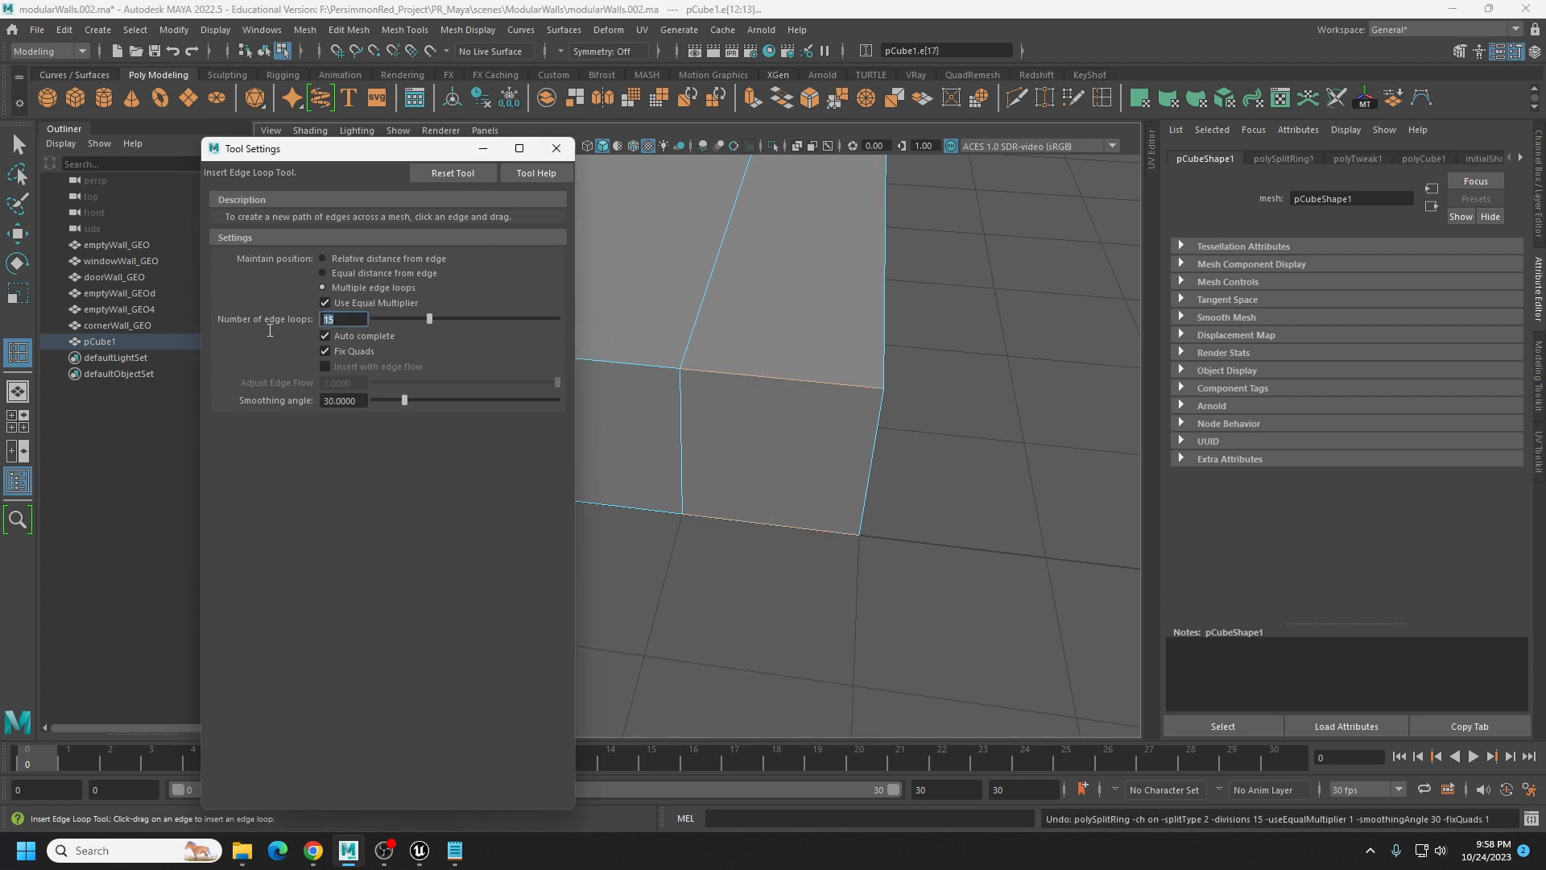
{"action": "left_click", "coordinate": [724, 373]}
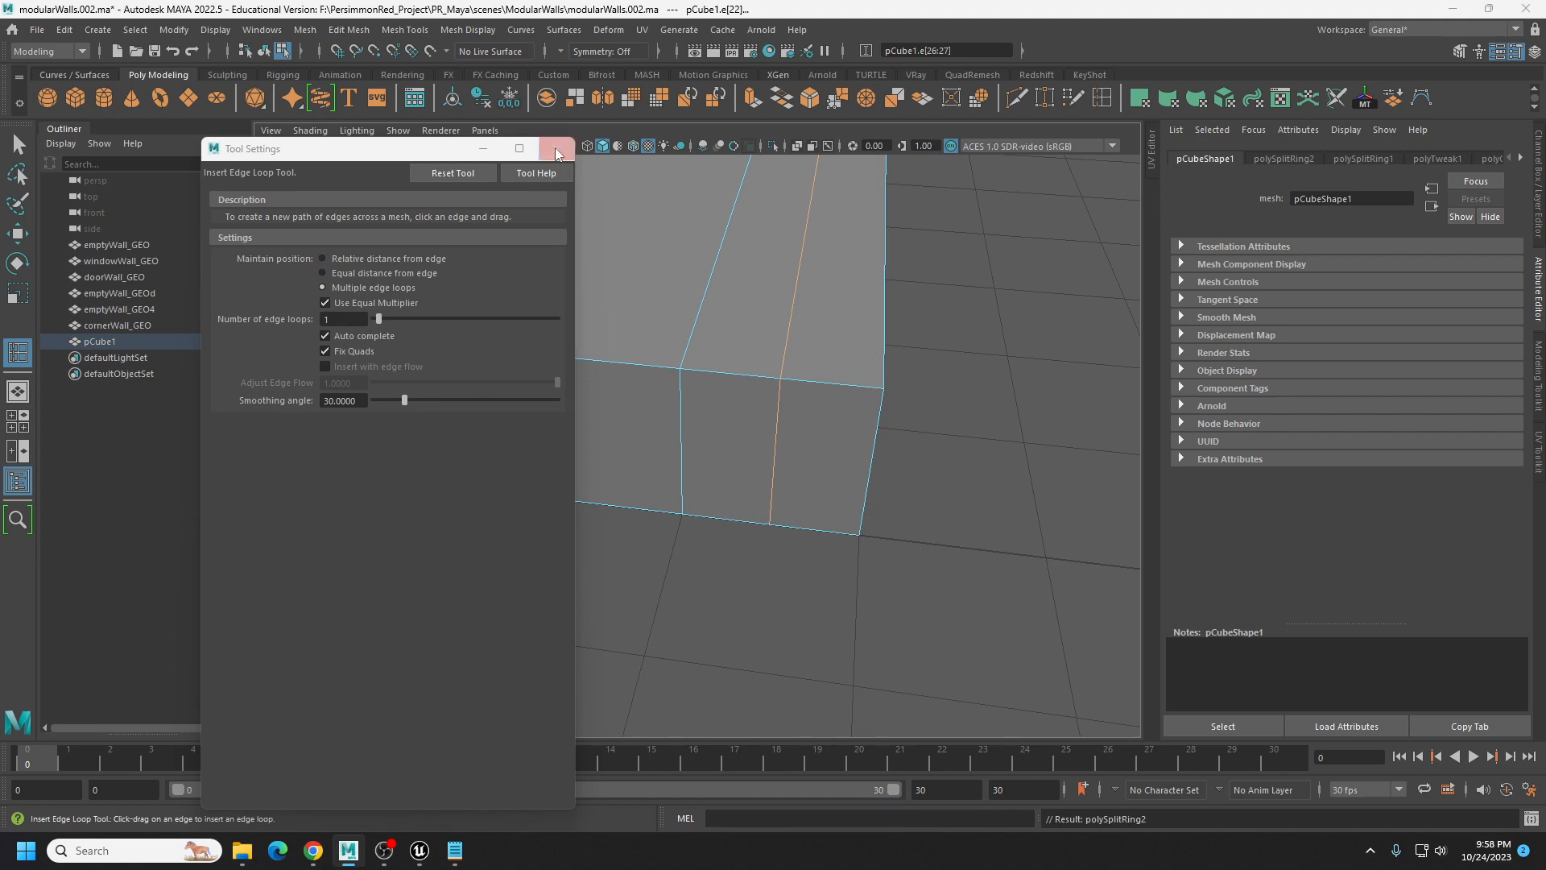
{"action": "left_click", "coordinate": [557, 149]}
Delete the outermost strip of faces around the slab's +X end, together with its end face.
{"action": "scroll", "coordinate": [810, 349], "scroll_direction": "down", "scroll_amount": 4}
{"action": "middle_click_drag", "start_coordinate": [810, 349], "coordinate": [693, 507], "text": "alt"}
{"action": "left_click", "coordinate": [18, 146]}
{"action": "left_click_drag", "start_coordinate": [674, 513], "coordinate": [660, 470], "text": "alt"}
{"action": "right_click_drag", "start_coordinate": [628, 429], "coordinate": [626, 473]}
{"action": "left_click", "coordinate": [602, 466]}
{"action": "double_click", "coordinate": [602, 504], "text": "shift"}
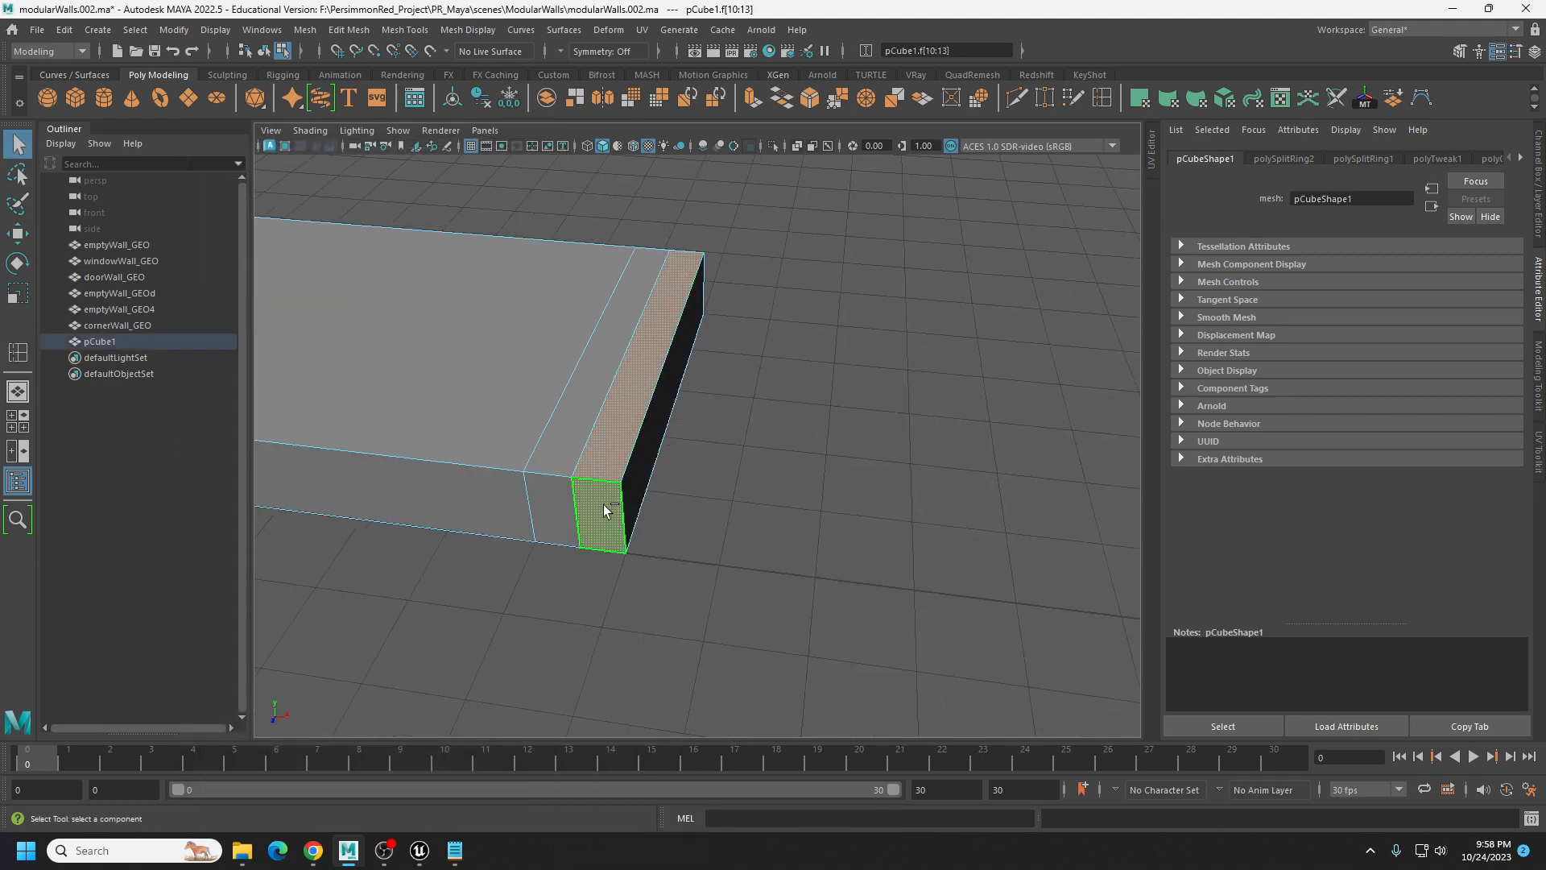
{"action": "key", "text": "Delete"}
{"action": "left_click", "coordinate": [636, 509]}
{"action": "key", "text": "Delete"}
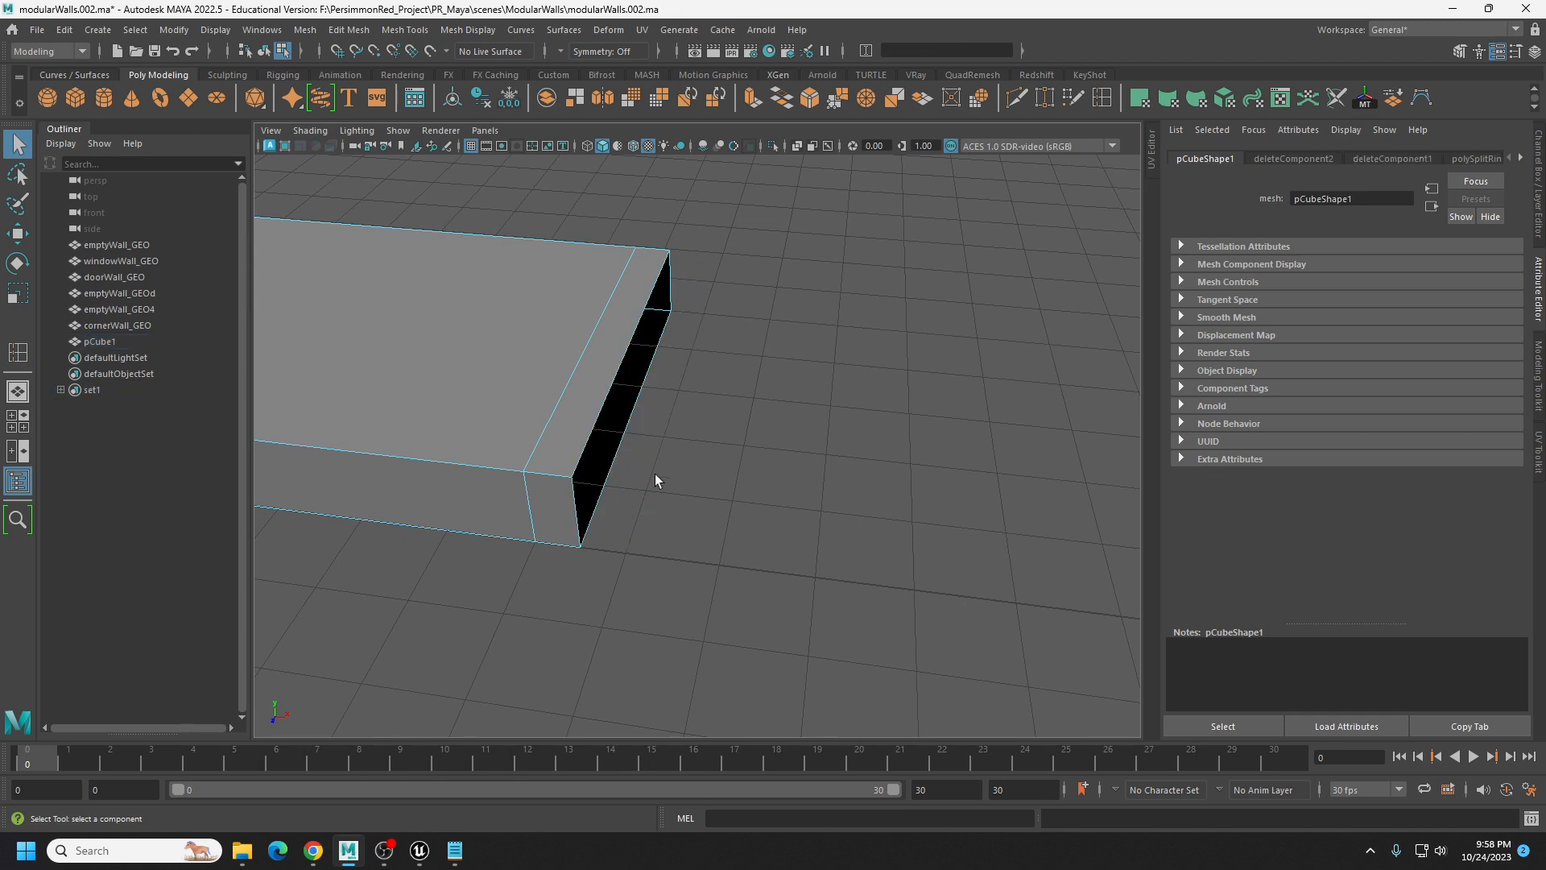
Select the open border at the slab's +X end and close it with Fill Hole.
{"action": "right_click_drag", "start_coordinate": [587, 466], "coordinate": [594, 402]}
{"action": "double_click", "coordinate": [594, 397]}
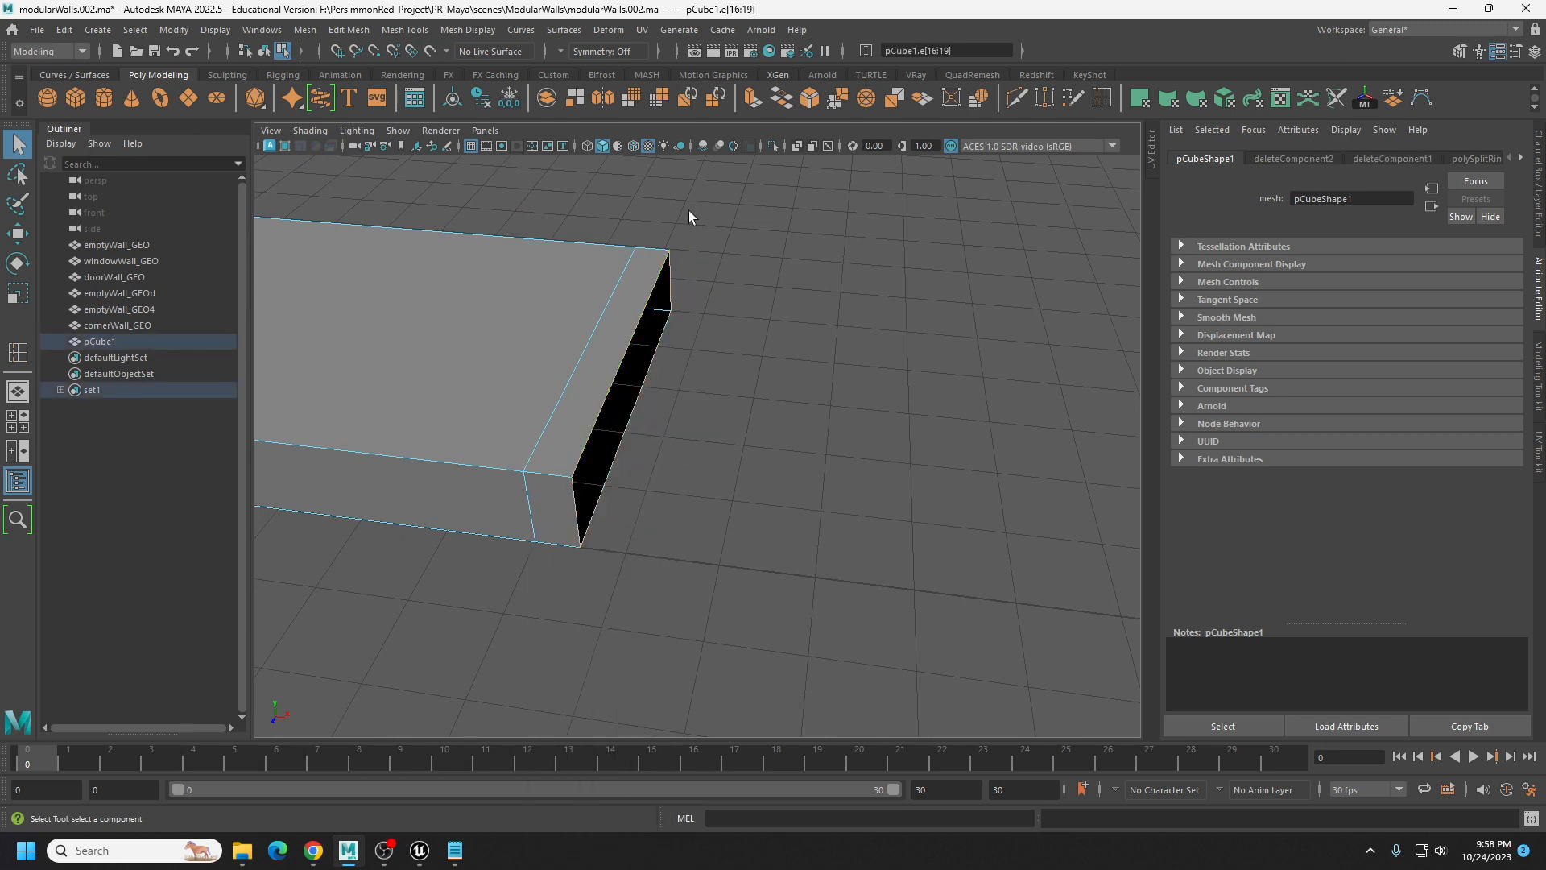
{"action": "left_click", "coordinate": [783, 100]}
Delete the remaining edge loop near the slab's +X end.
{"action": "double_click", "coordinate": [593, 334]}
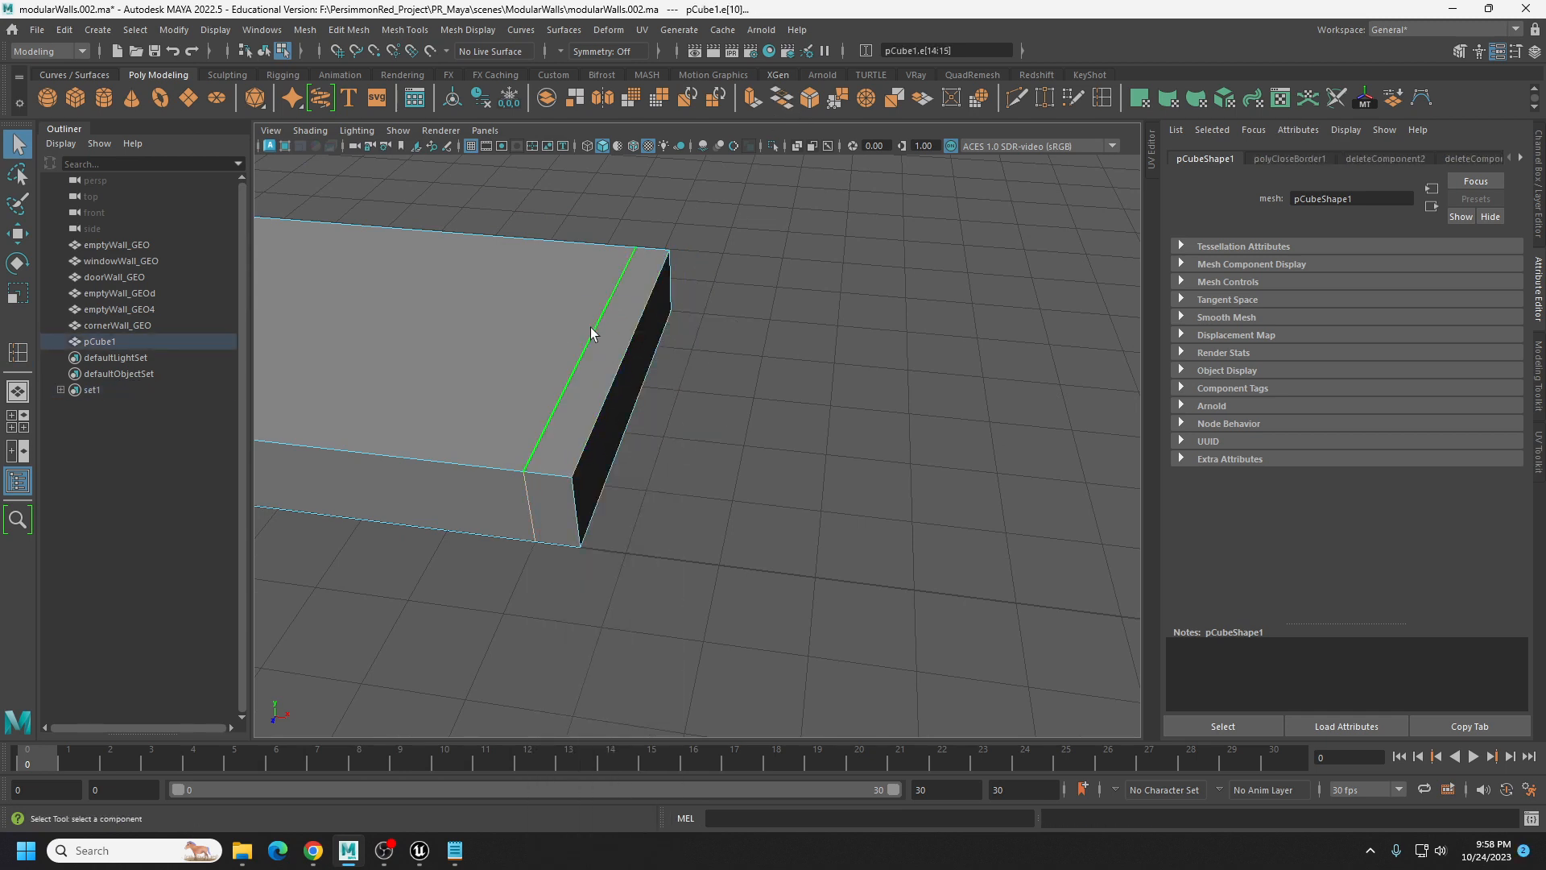
{"action": "key", "text": "Delete"}
{"action": "scroll", "coordinate": [694, 383], "scroll_direction": "down", "scroll_amount": 5}
{"action": "left_click_drag", "start_coordinate": [694, 377], "coordinate": [713, 390], "text": "alt"}
{"action": "scroll", "coordinate": [607, 403], "scroll_direction": "up", "scroll_amount": 3}
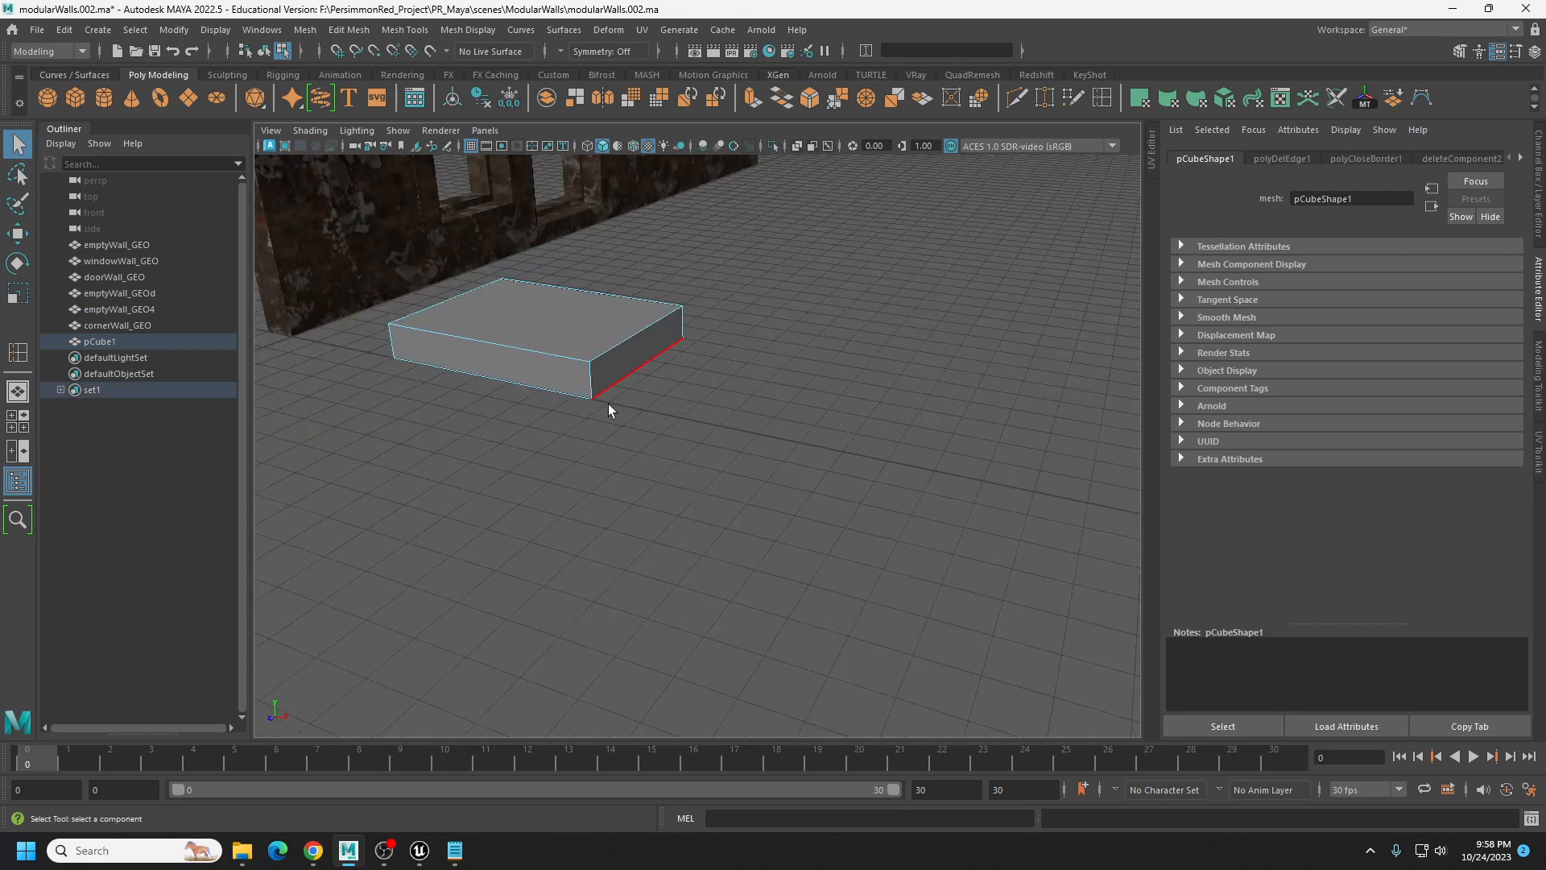
{"action": "left_click_drag", "start_coordinate": [607, 404], "coordinate": [658, 493], "text": "alt"}
{"action": "scroll", "coordinate": [586, 538], "scroll_direction": "up", "scroll_amount": 3}
{"action": "left_click_drag", "start_coordinate": [586, 538], "coordinate": [709, 496], "text": "alt"}
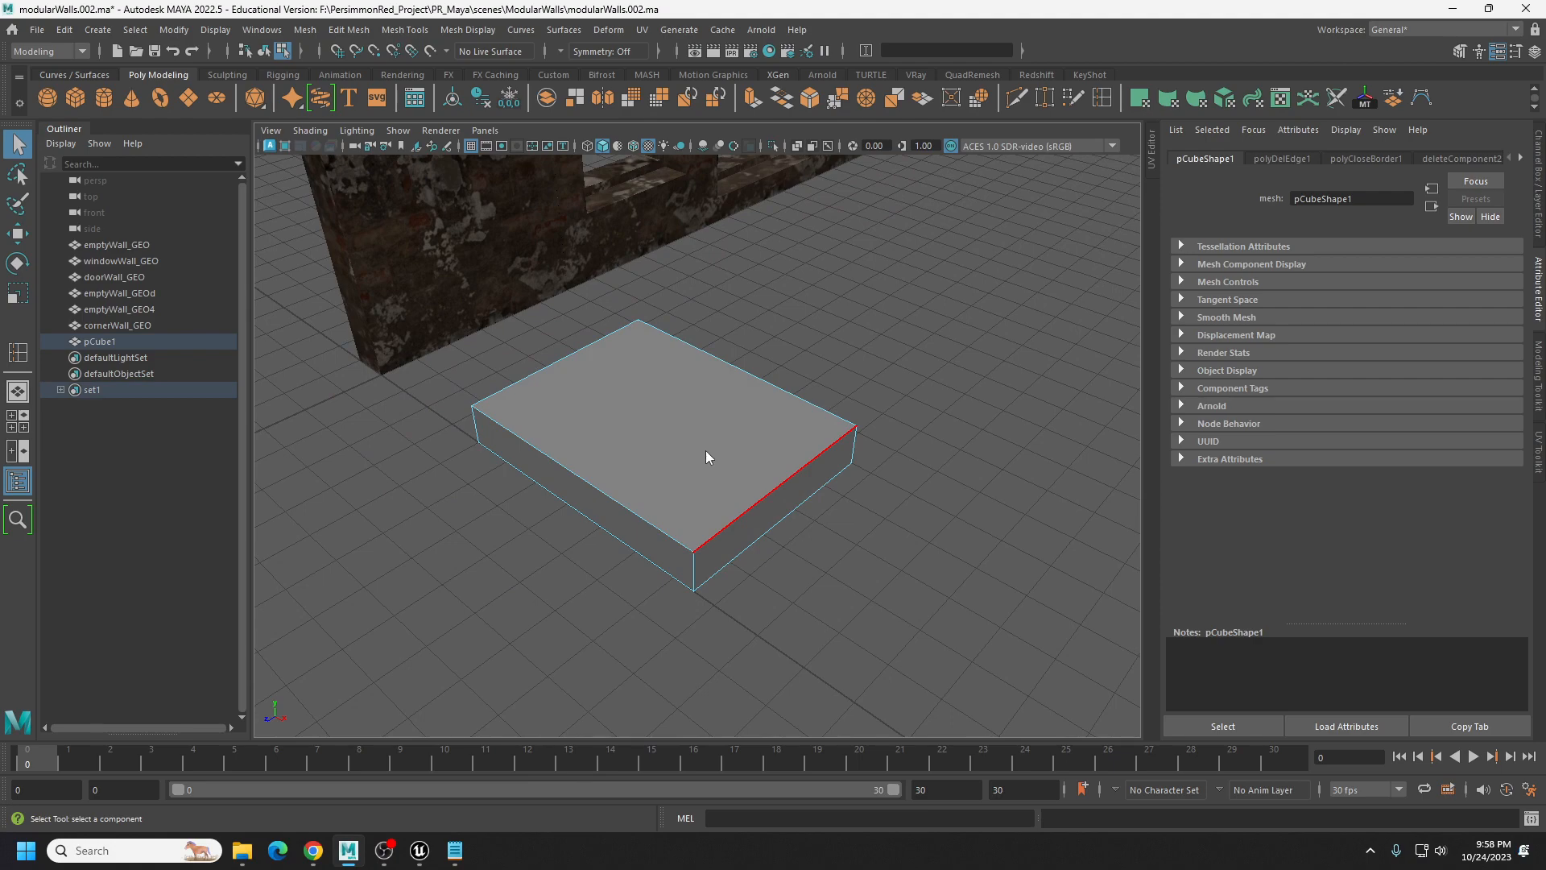
Return the slab to object mode and check the Modular Modeling notes.
{"action": "right_click_drag", "start_coordinate": [705, 451], "coordinate": [728, 438]}
{"action": "scroll", "coordinate": [685, 302], "scroll_direction": "down", "scroll_amount": 5}
{"action": "left_click_drag", "start_coordinate": [812, 368], "coordinate": [699, 422], "text": "alt"}
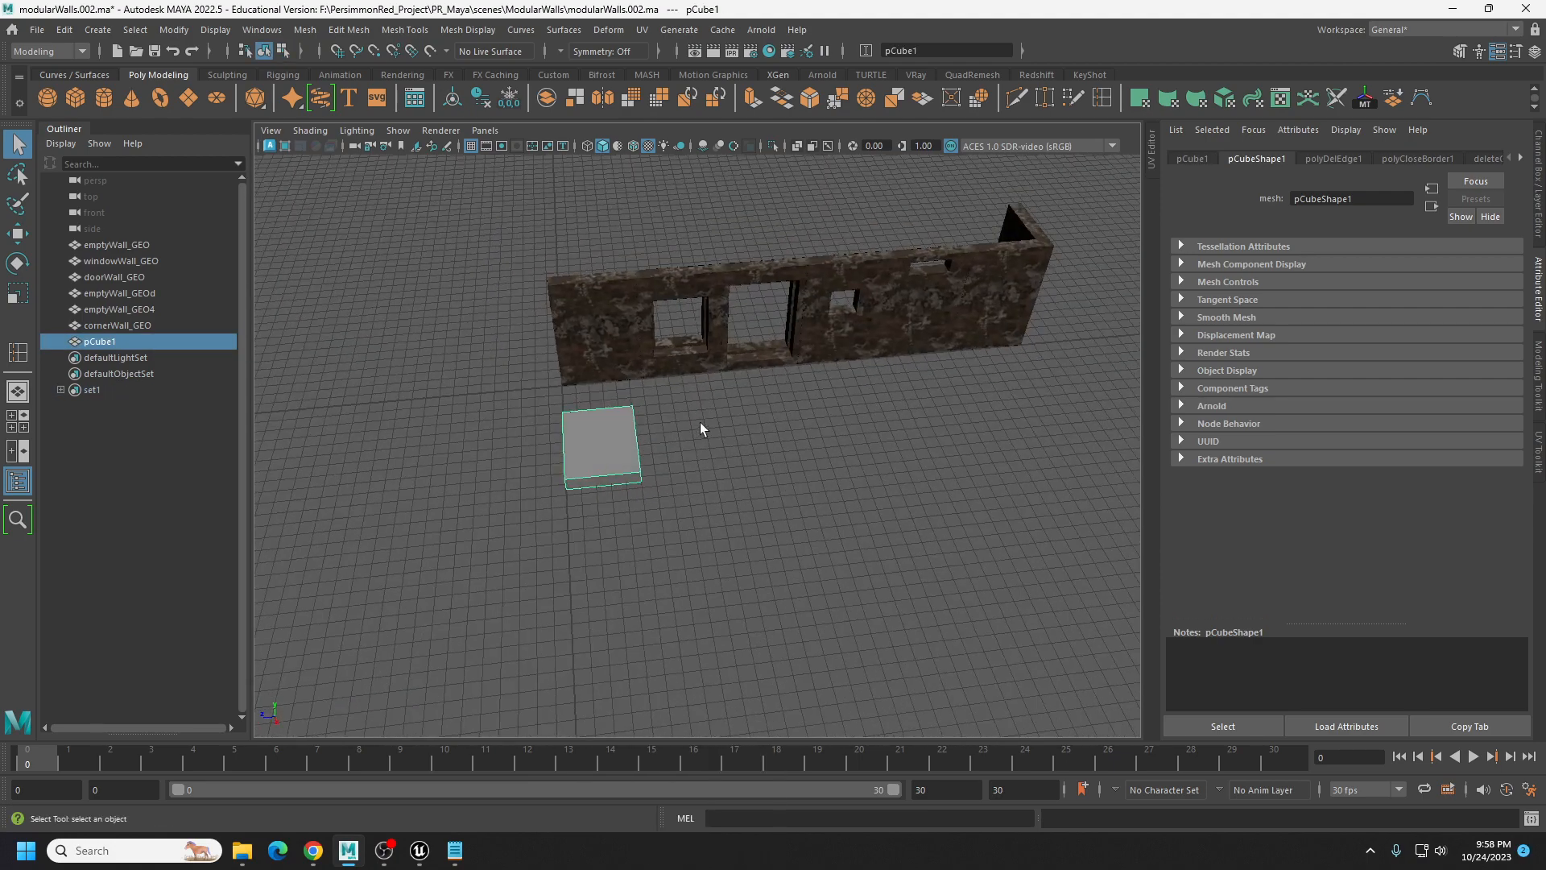
{"action": "left_click", "coordinate": [456, 851]}
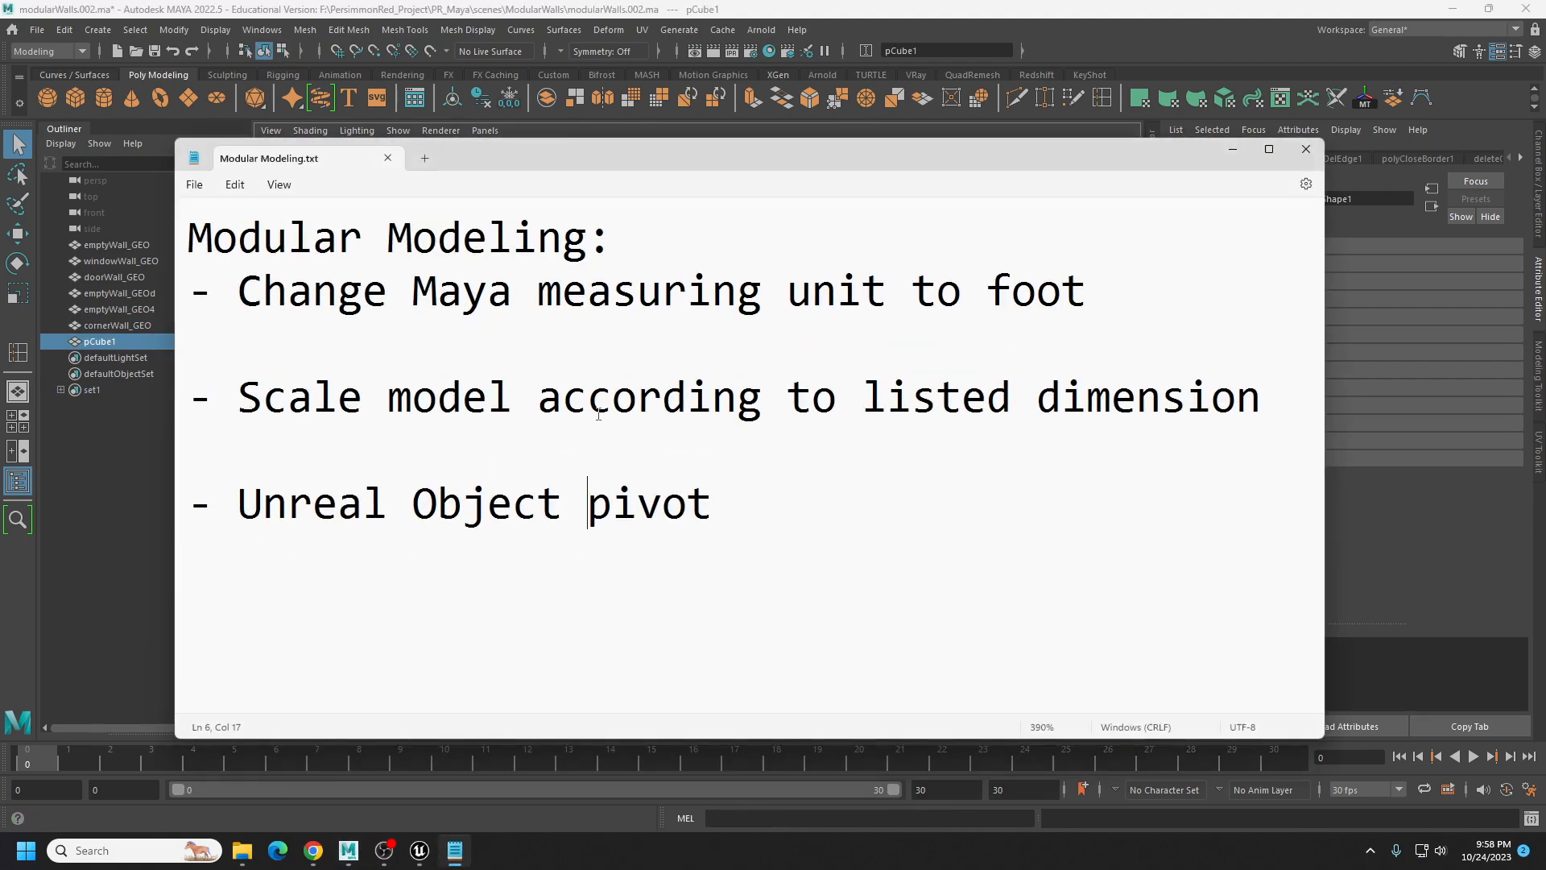
{"action": "left_click", "coordinate": [1218, 165]}
Hide all wall objects from emptyWall_GEO to cornerWall_GEO and delete set1.
{"action": "left_click", "coordinate": [118, 244]}
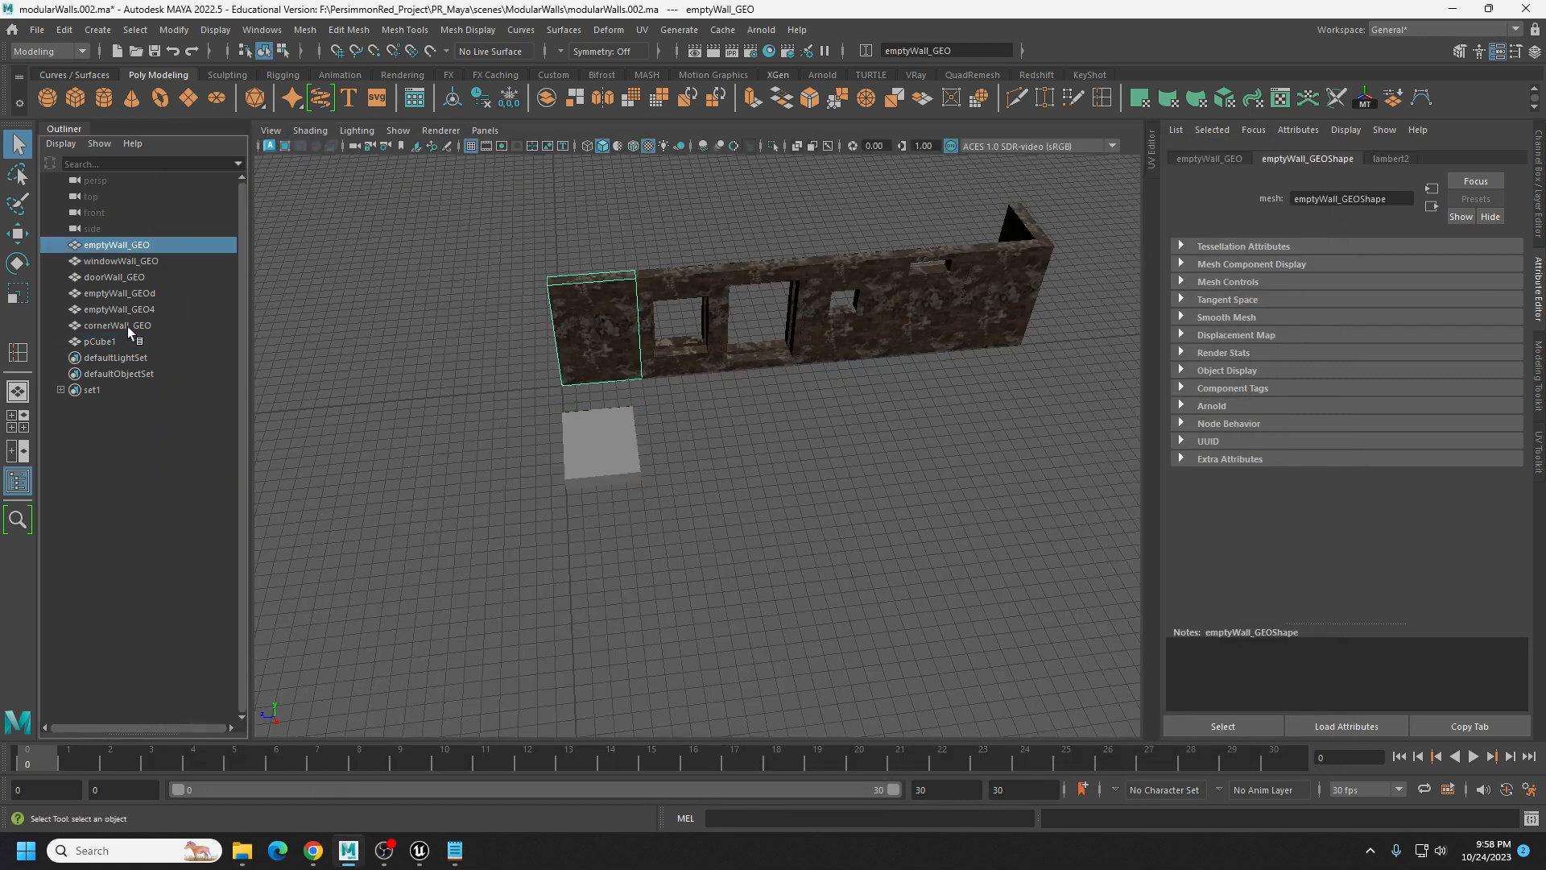
{"action": "left_click", "coordinate": [127, 326], "text": "shift"}
{"action": "key", "text": "ctrl+h"}
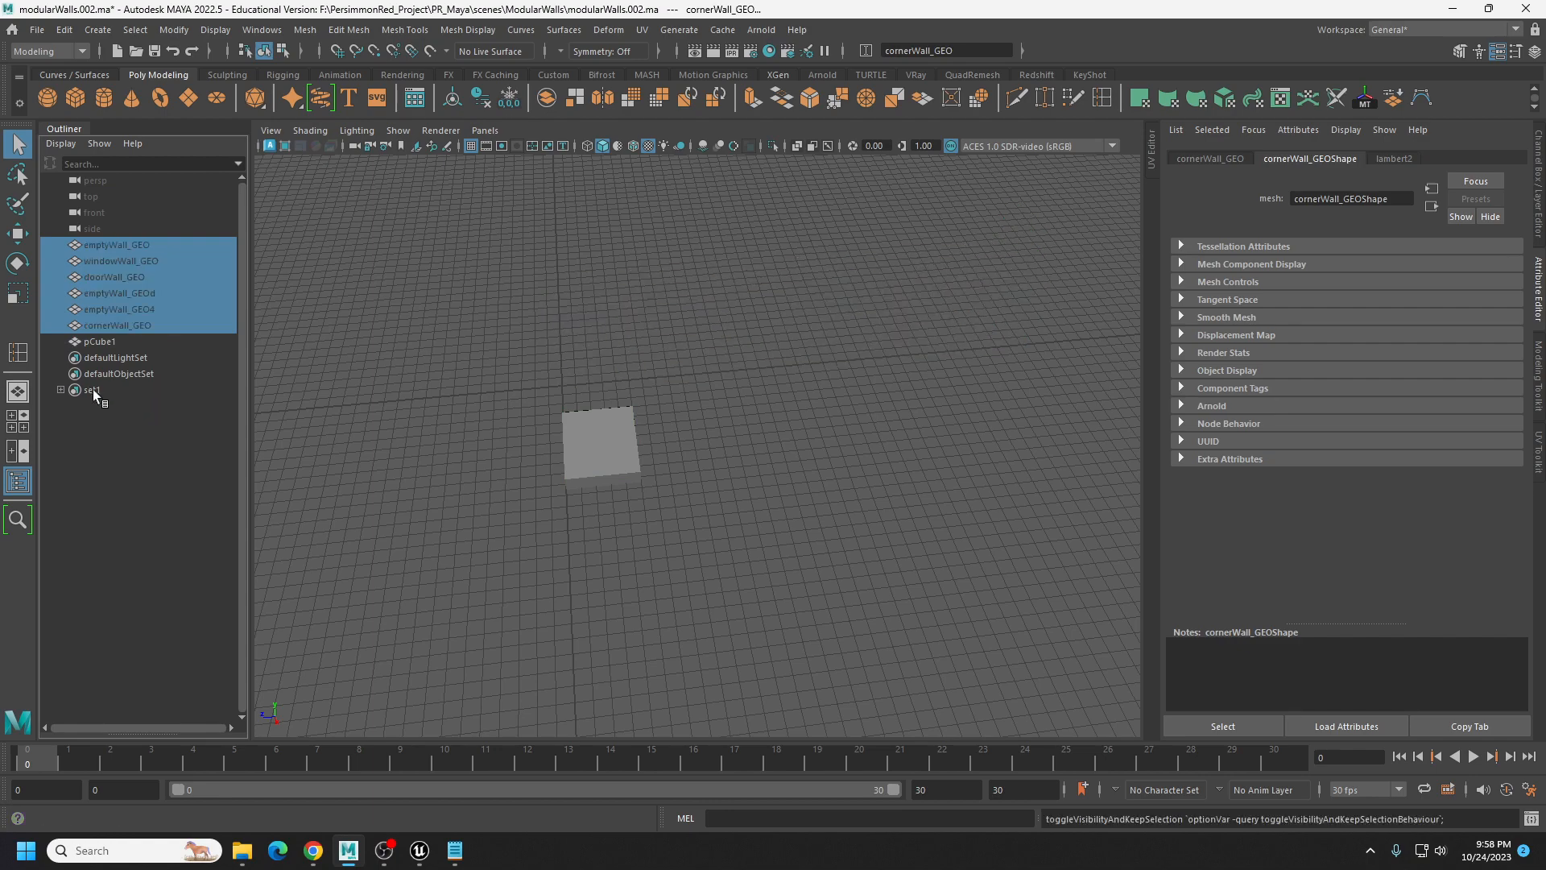
{"action": "left_click", "coordinate": [92, 389]}
{"action": "key", "text": "Delete"}
Snap the slab's pivot to one of its lower corners and rotate the slab to stand upright on the grid.
{"action": "scroll", "coordinate": [815, 435], "scroll_direction": "up", "scroll_amount": 5}
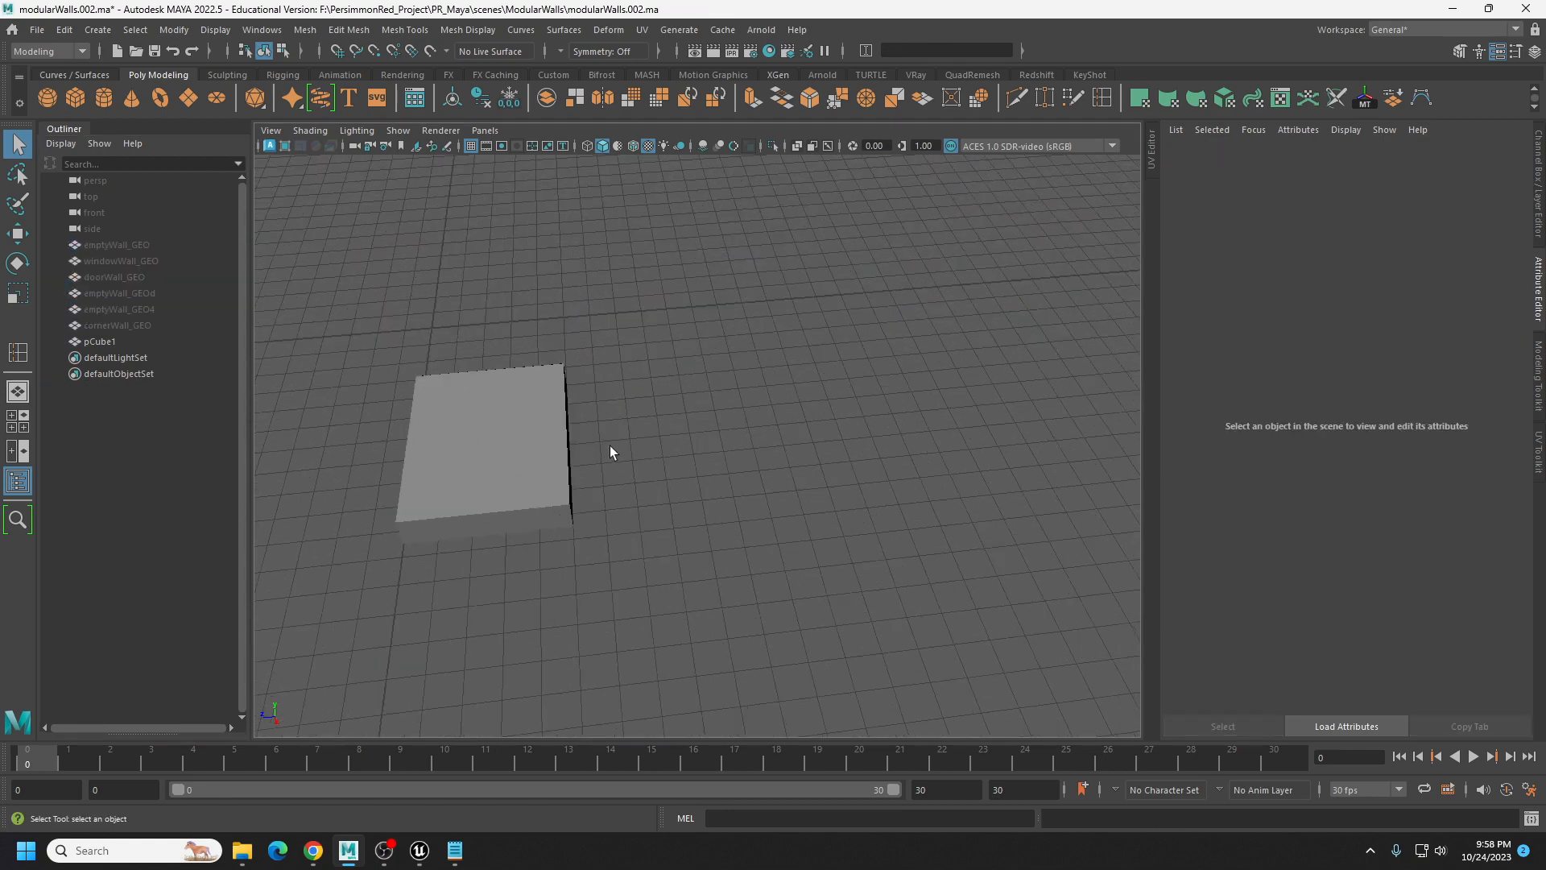
{"action": "left_click_drag", "start_coordinate": [610, 449], "coordinate": [669, 434], "text": "alt"}
{"action": "left_click", "coordinate": [670, 437]}
{"action": "left_click_drag", "start_coordinate": [802, 439], "coordinate": [820, 455], "text": "alt"}
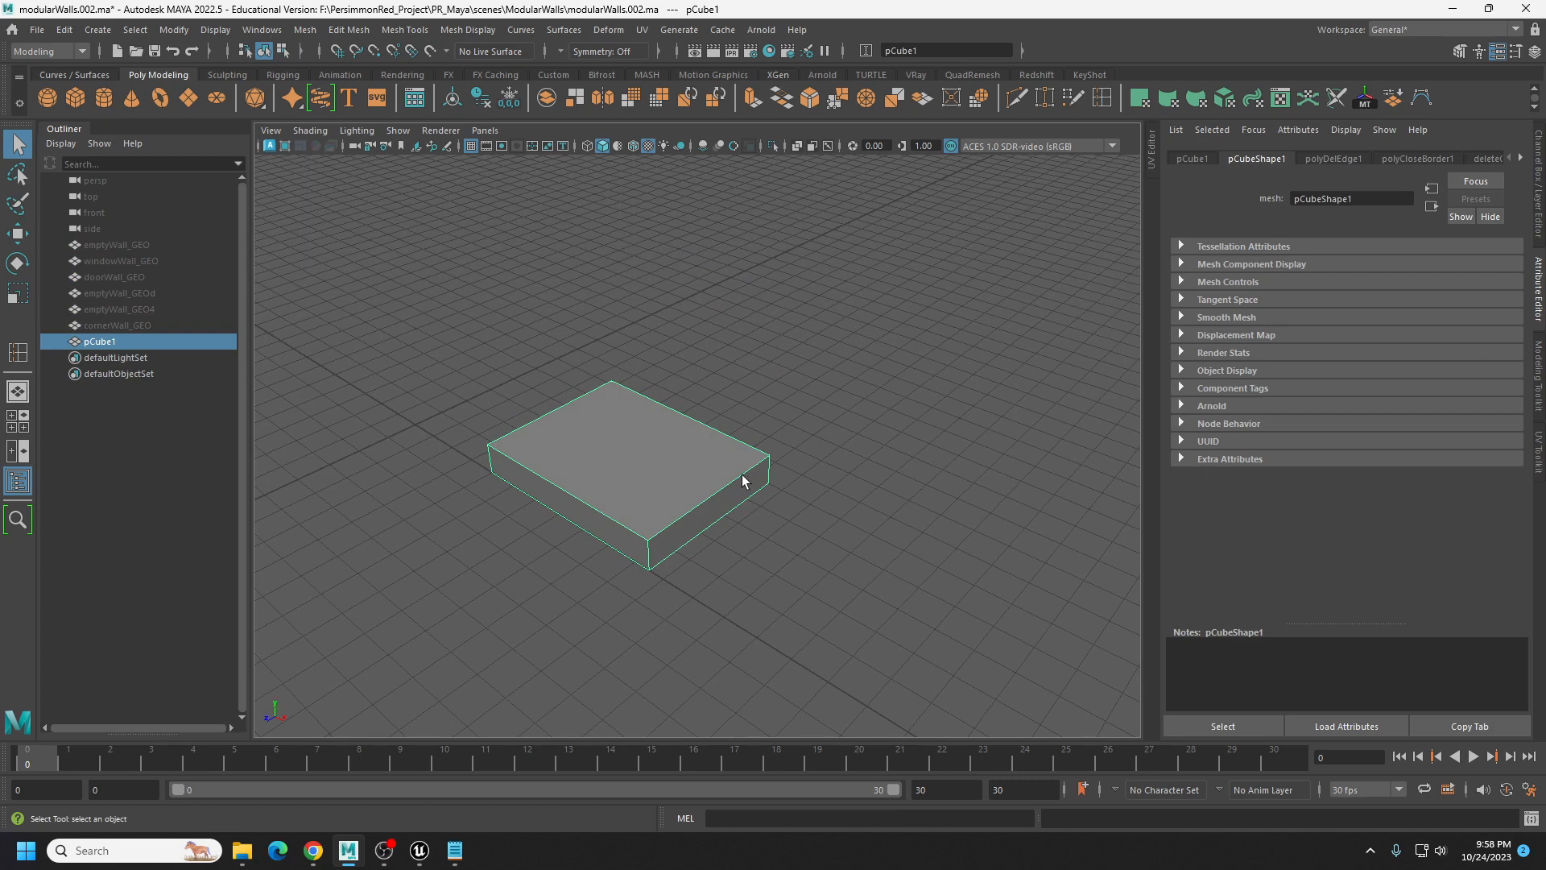
{"action": "key", "text": "e"}
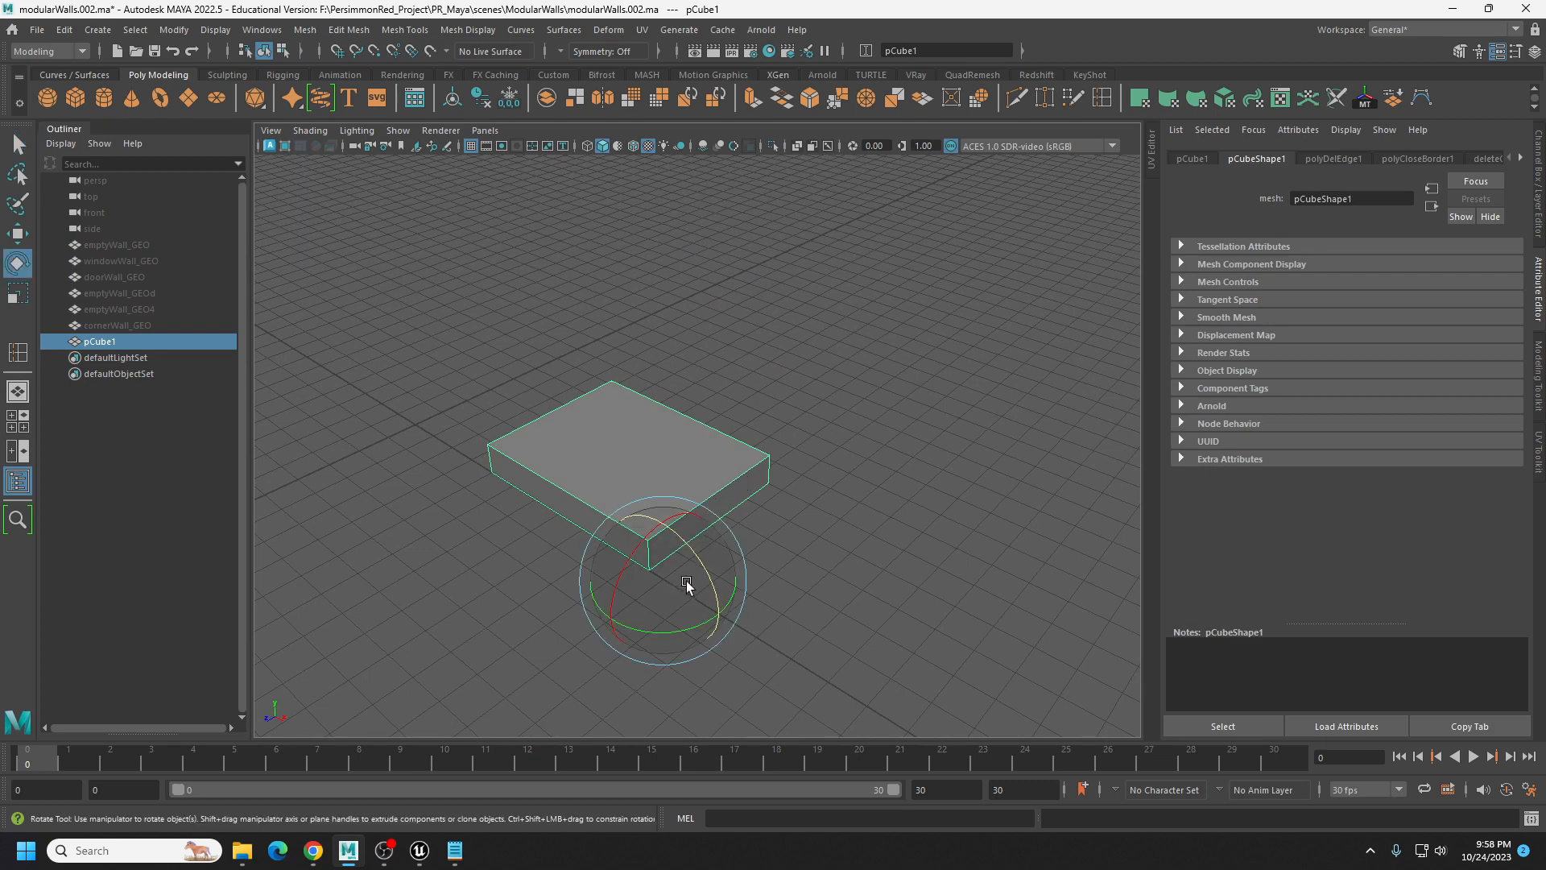
{"action": "key", "text": "d"}
{"action": "key", "text": "v"}
{"action": "left_click_drag", "start_coordinate": [663, 579], "coordinate": [773, 497]}
{"action": "left_click", "coordinate": [758, 634]}
{"action": "left_click", "coordinate": [622, 440]}
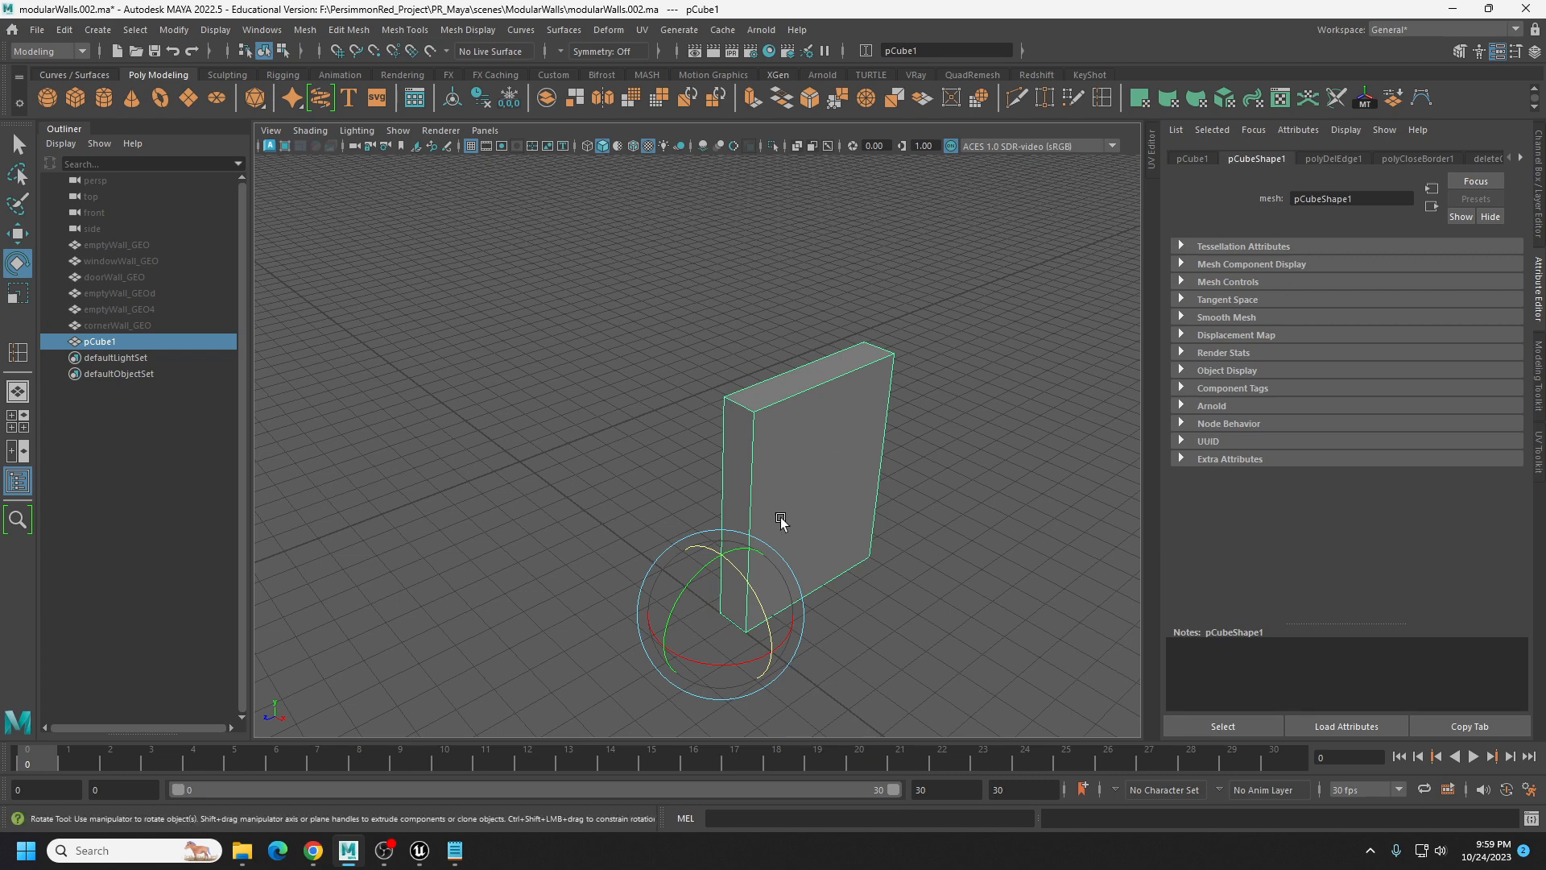
Move the upright slab's pivot to the world origin and deselect the slab.
{"action": "key", "text": "w"}
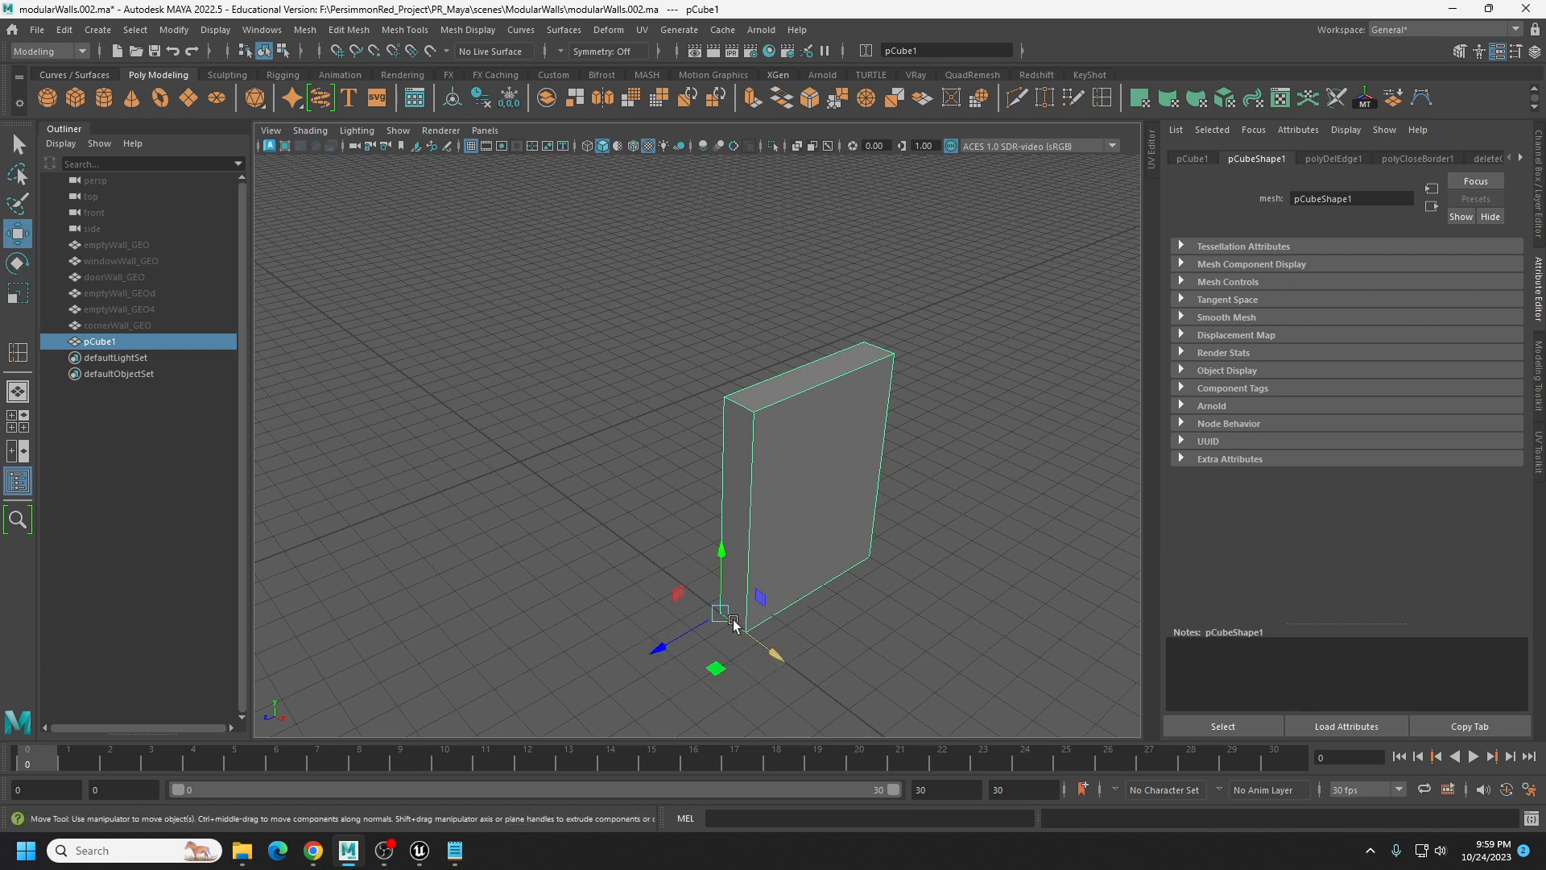
{"action": "key", "text": "d"}
{"action": "left_click_drag", "start_coordinate": [717, 616], "coordinate": [509, 478]}
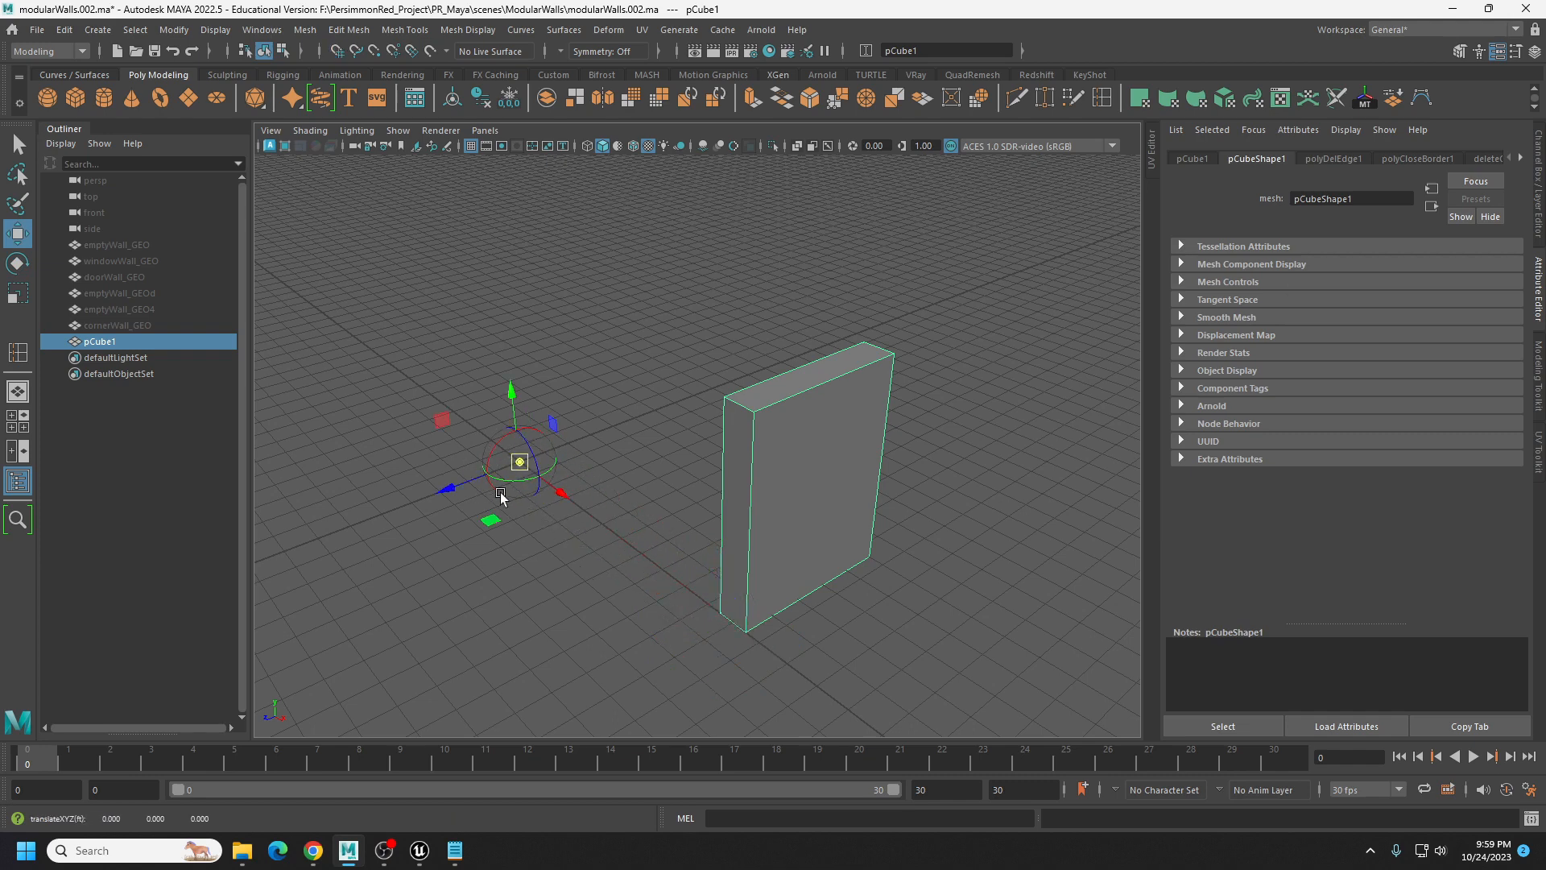
{"action": "left_click", "coordinate": [616, 509]}
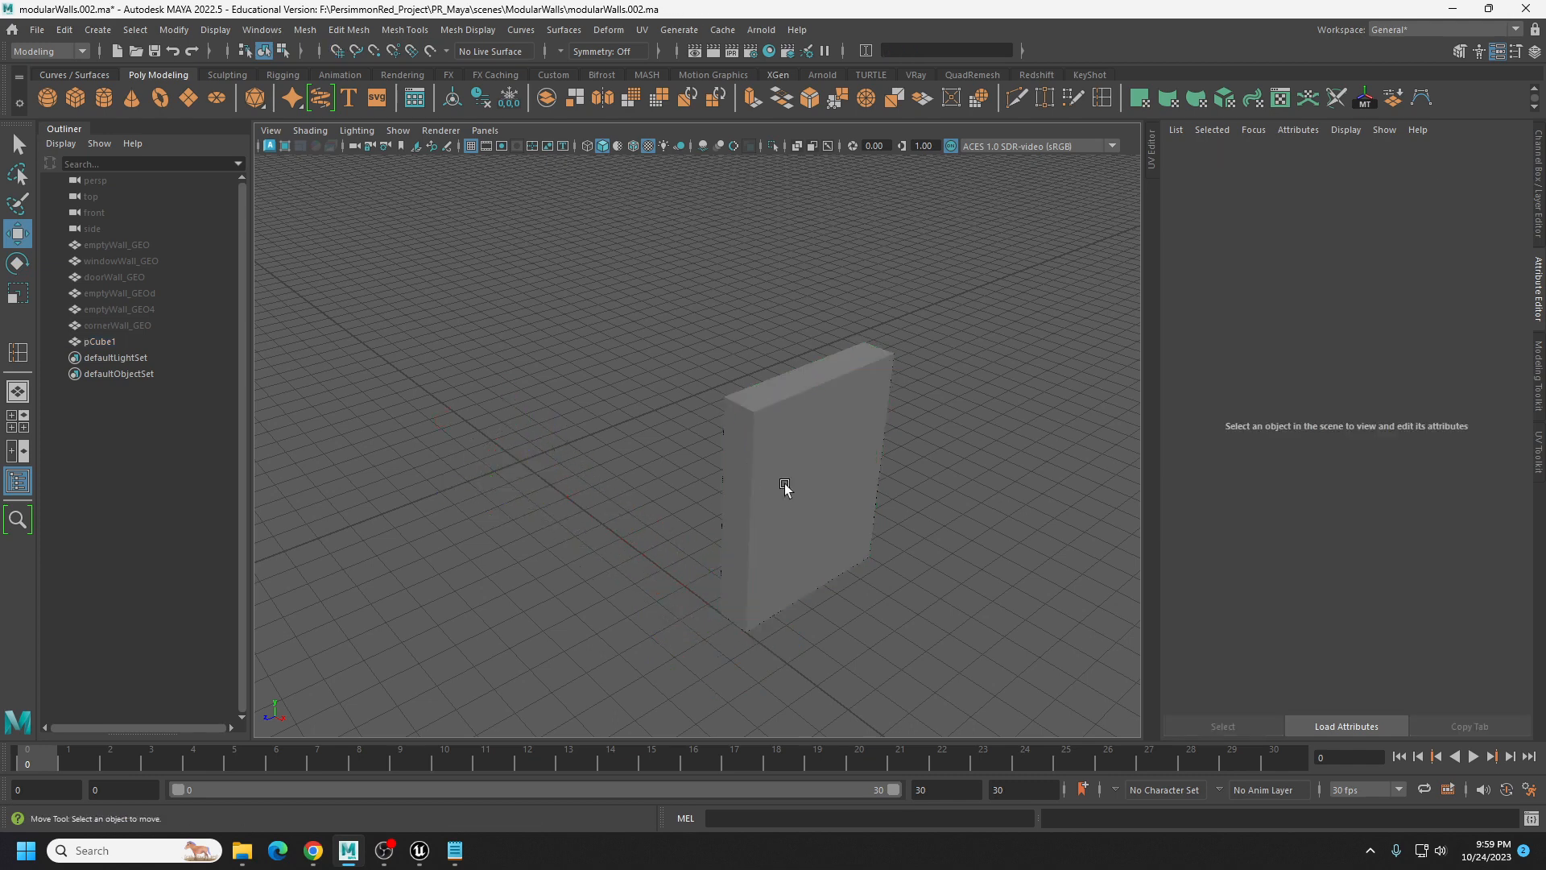
Select the upright slab and center its pivot.
{"action": "left_click_drag", "start_coordinate": [790, 480], "coordinate": [704, 480], "text": "alt"}
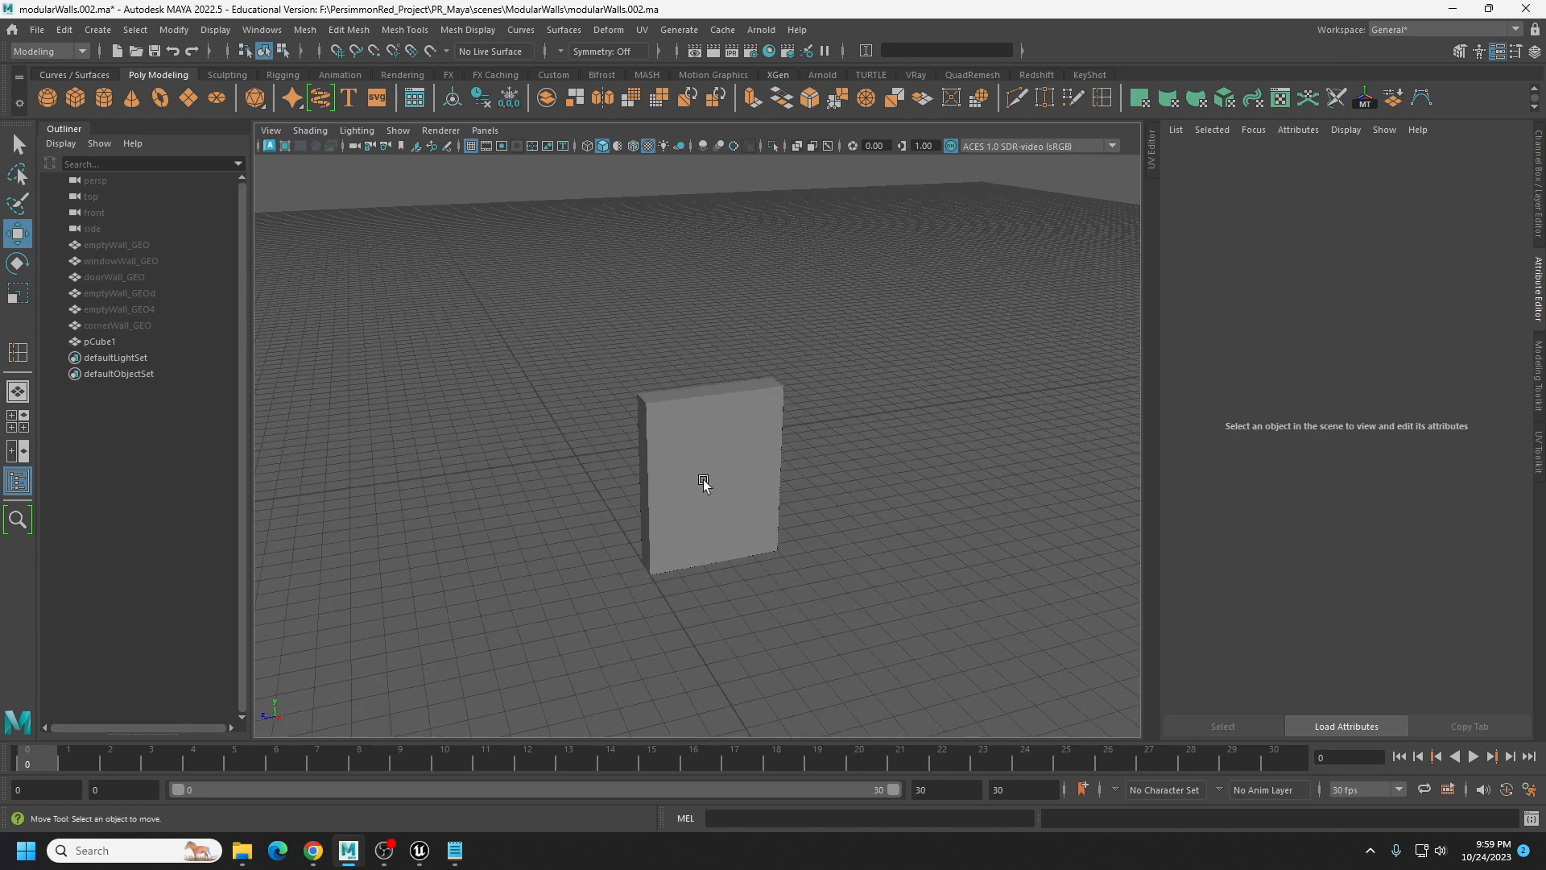
{"action": "left_click", "coordinate": [696, 482]}
{"action": "scroll", "coordinate": [593, 490], "scroll_direction": "up", "scroll_amount": 2}
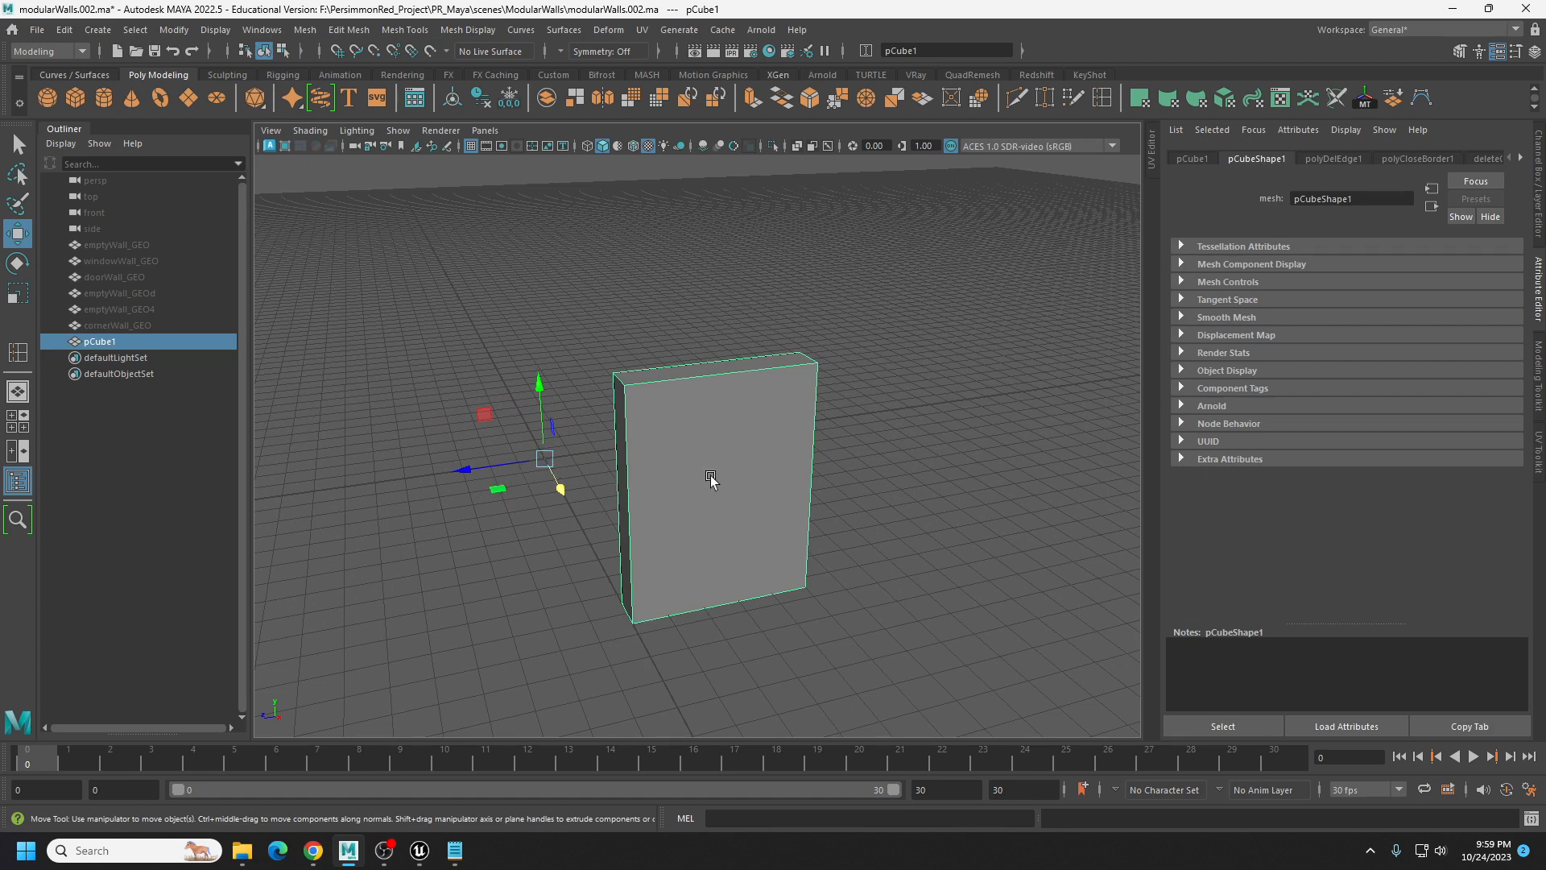
{"action": "left_click", "coordinate": [452, 99]}
{"action": "left_click_drag", "start_coordinate": [855, 456], "coordinate": [822, 441], "text": "alt"}
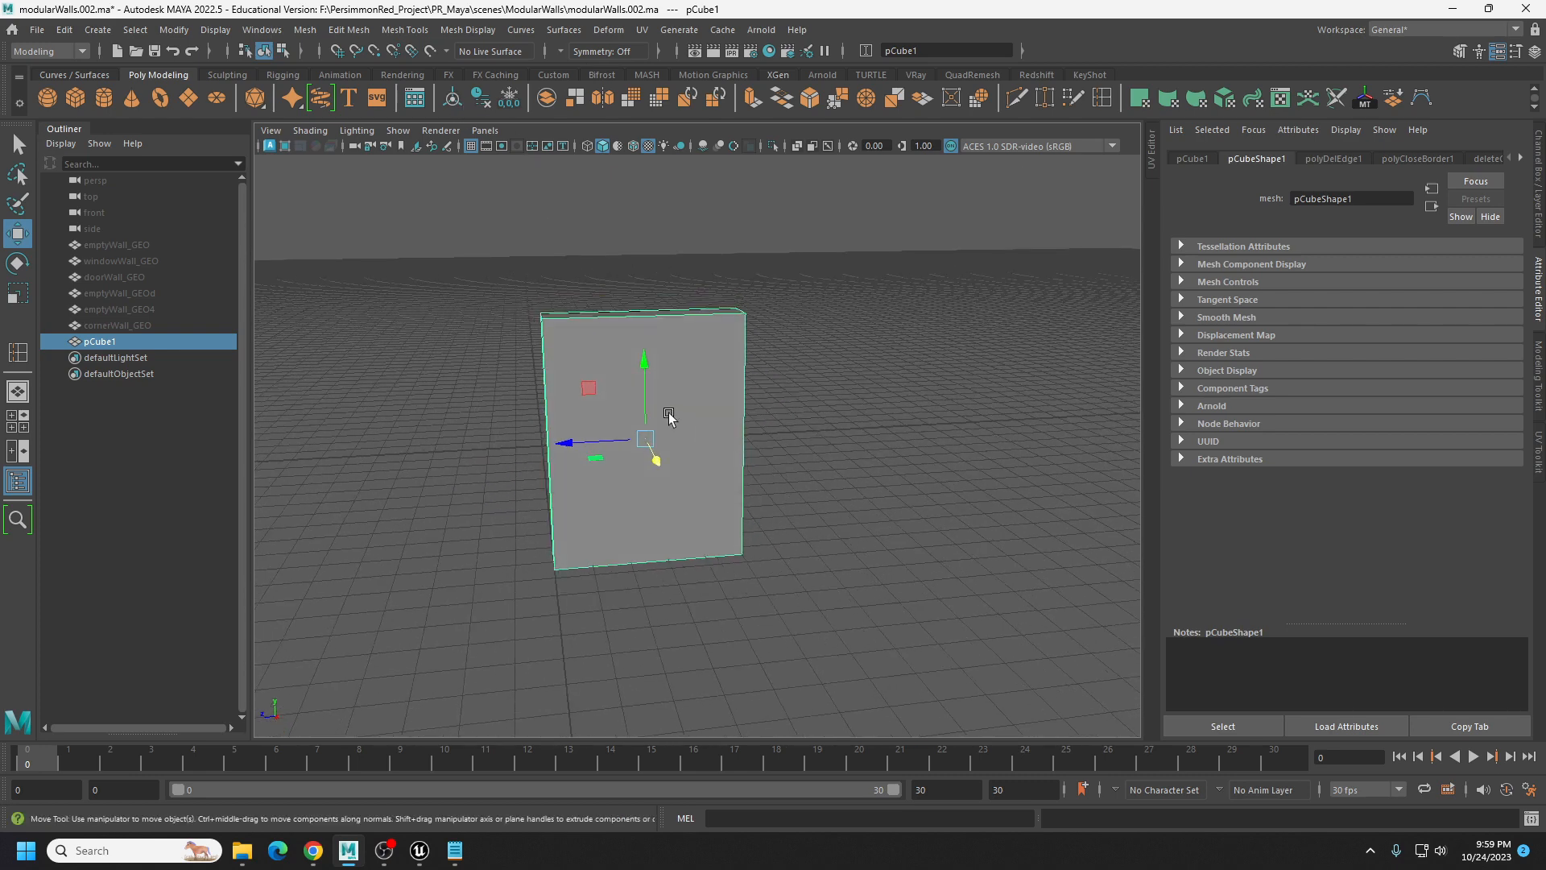
Examine the slab's pivot position relative to its faces and lower corner from several angles.
{"action": "key", "text": "d"}
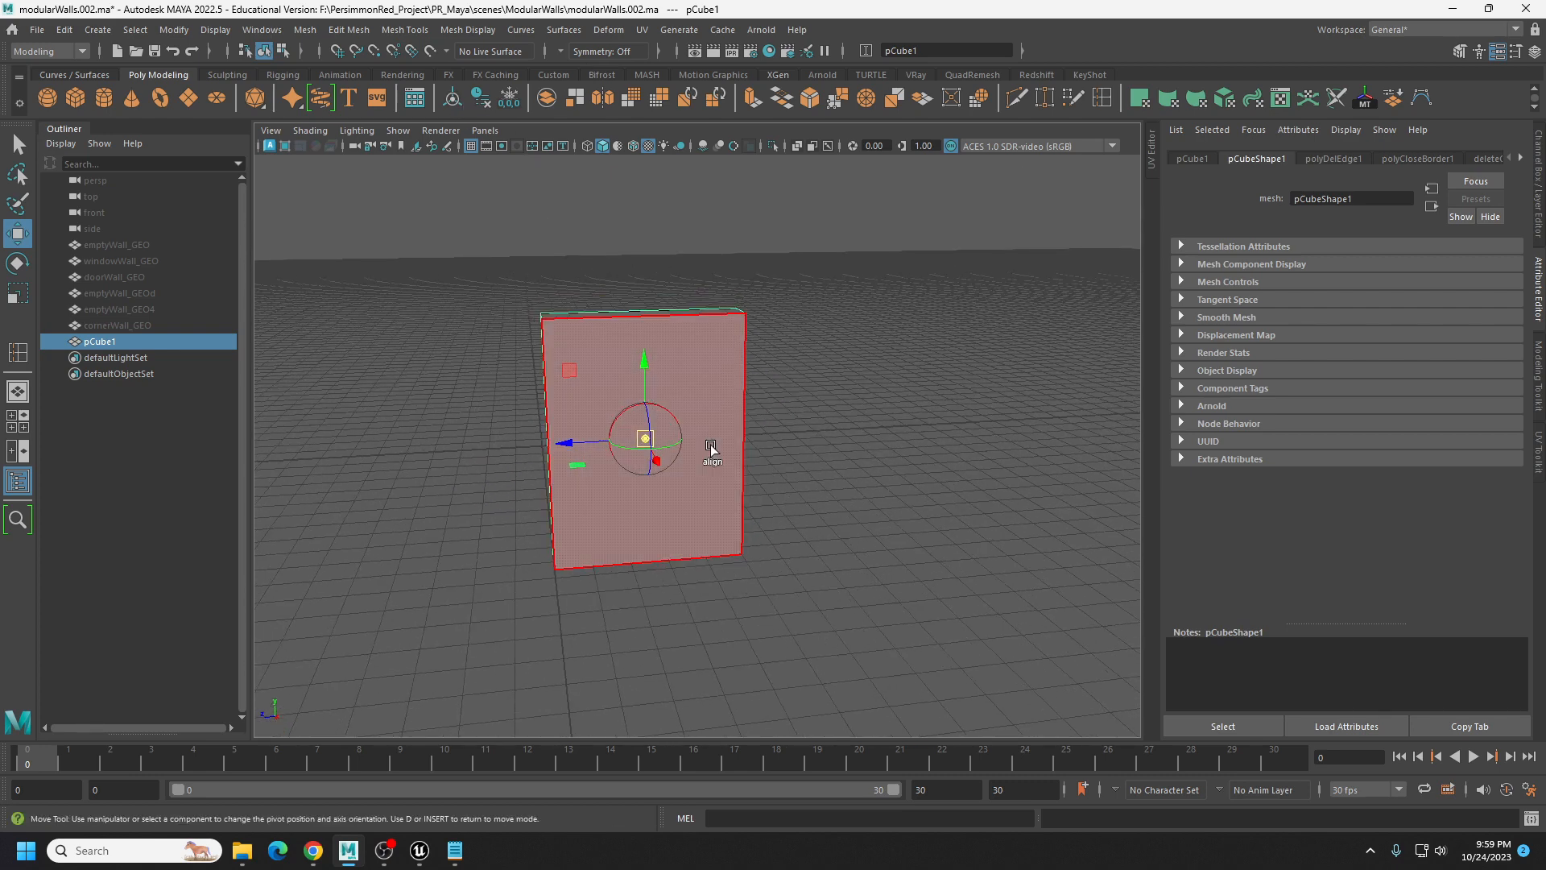
{"action": "left_click_drag", "start_coordinate": [707, 449], "coordinate": [735, 456], "text": "alt"}
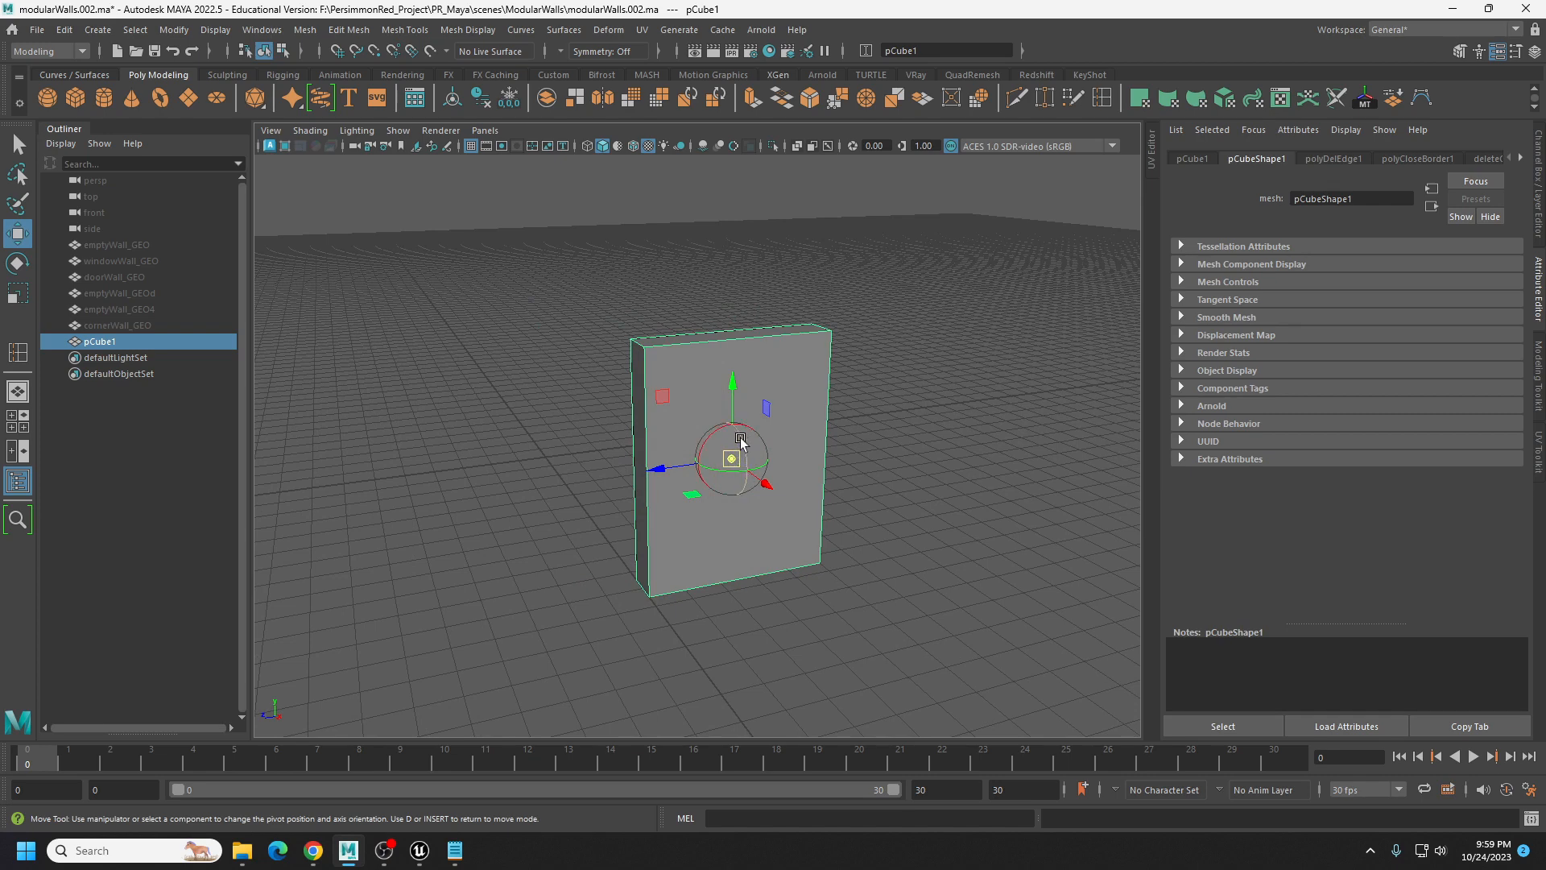
{"action": "left_click_drag", "start_coordinate": [763, 488], "coordinate": [633, 372]}
{"action": "scroll", "coordinate": [567, 427], "scroll_direction": "up", "scroll_amount": 5}
{"action": "middle_click_drag", "start_coordinate": [563, 434], "coordinate": [731, 545], "text": "alt"}
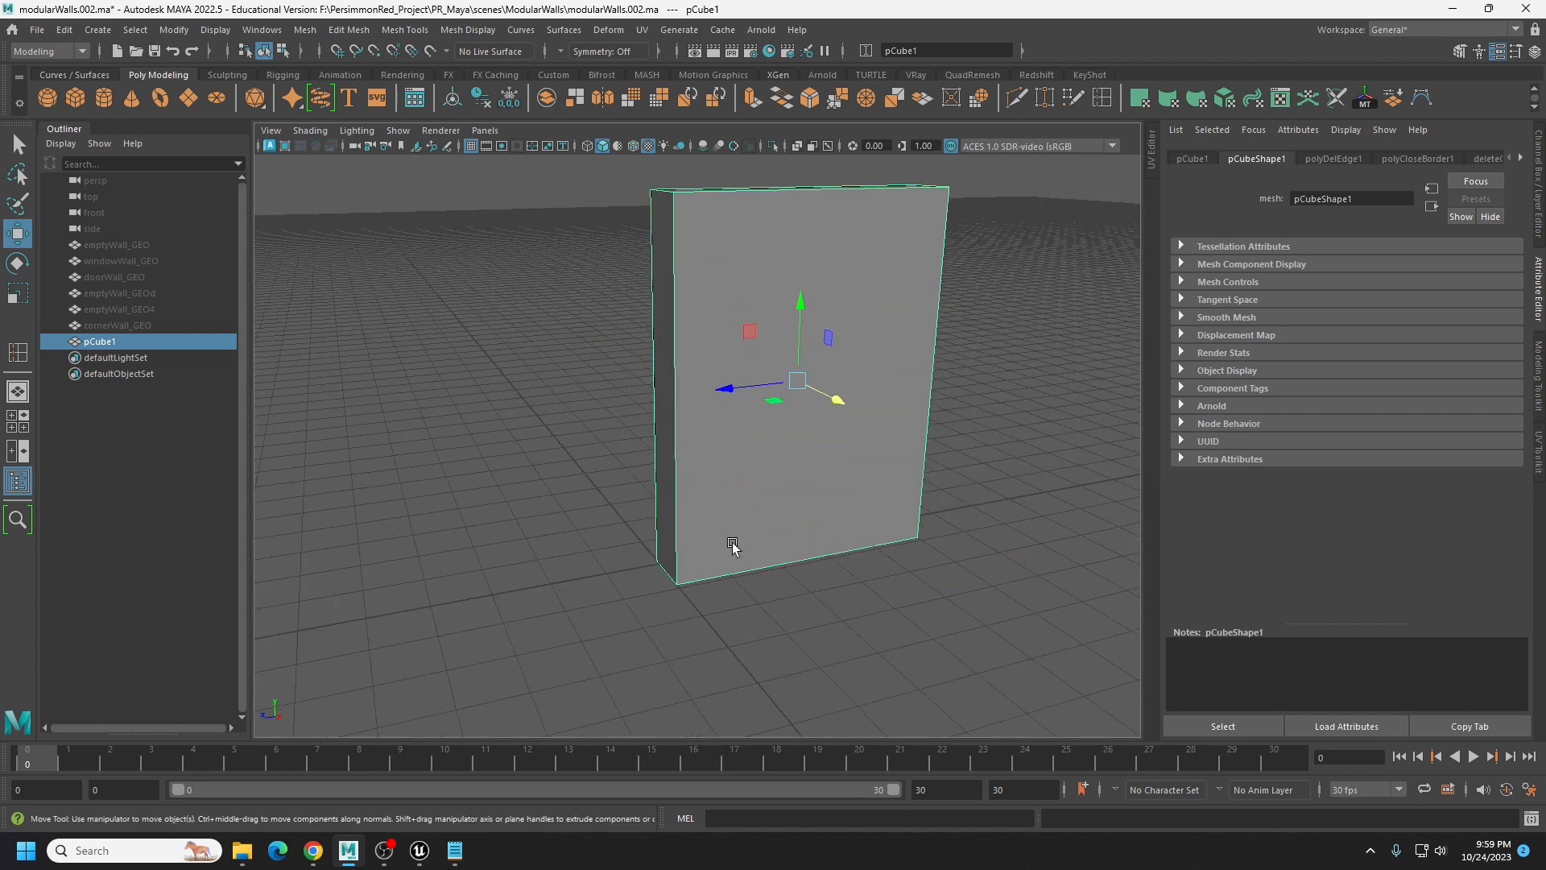
{"action": "scroll", "coordinate": [700, 567], "scroll_direction": "up", "scroll_amount": 2}
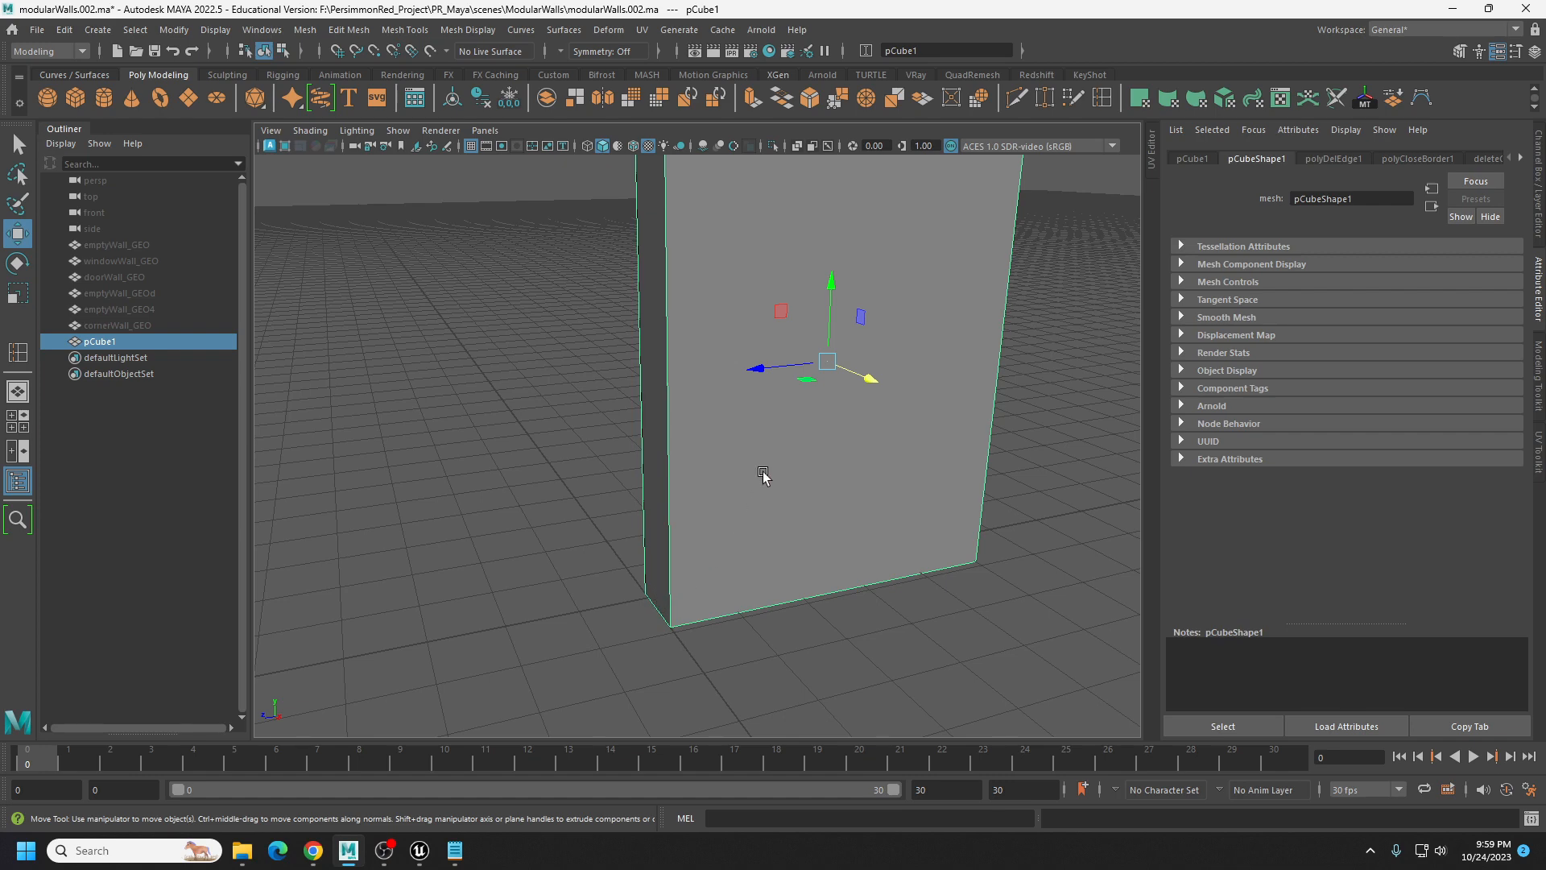
{"action": "scroll", "coordinate": [680, 595], "scroll_direction": "down", "scroll_amount": 5}
{"action": "left_click_drag", "start_coordinate": [683, 595], "coordinate": [820, 584], "text": "alt"}
{"action": "left_click_drag", "start_coordinate": [944, 568], "coordinate": [910, 564], "text": "alt"}
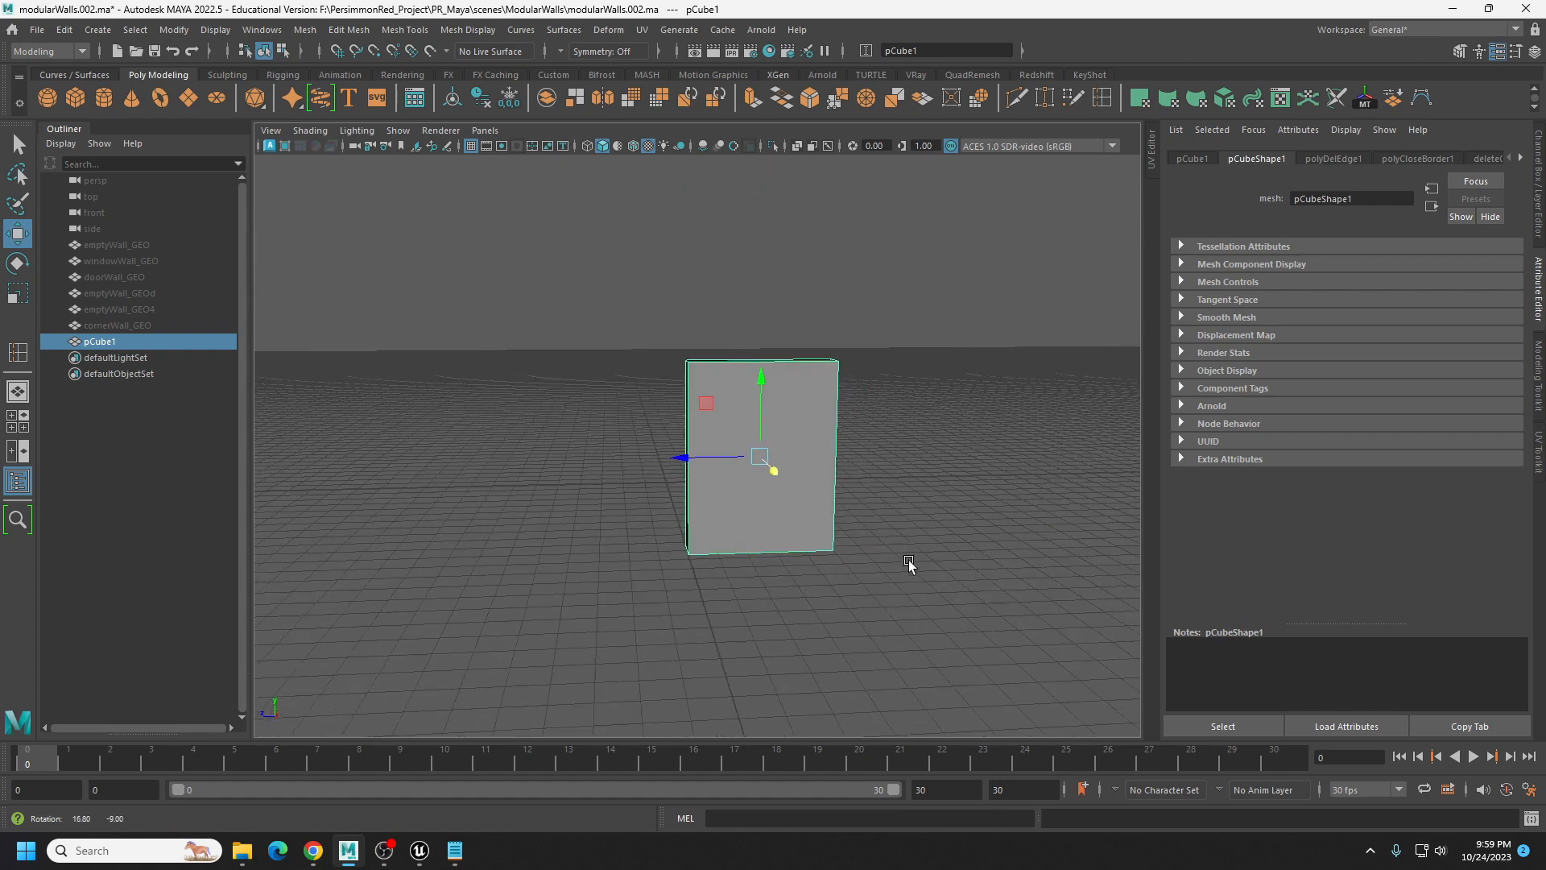
Move the upright slab's pivot from its center down to the middle of the front face's lower edge.
{"action": "scroll", "coordinate": [845, 560], "scroll_direction": "up", "scroll_amount": 2}
{"action": "left_click_drag", "start_coordinate": [818, 543], "coordinate": [805, 531], "text": "alt"}
{"action": "scroll", "coordinate": [805, 532], "scroll_direction": "up", "scroll_amount": 2}
{"action": "key", "text": "d"}
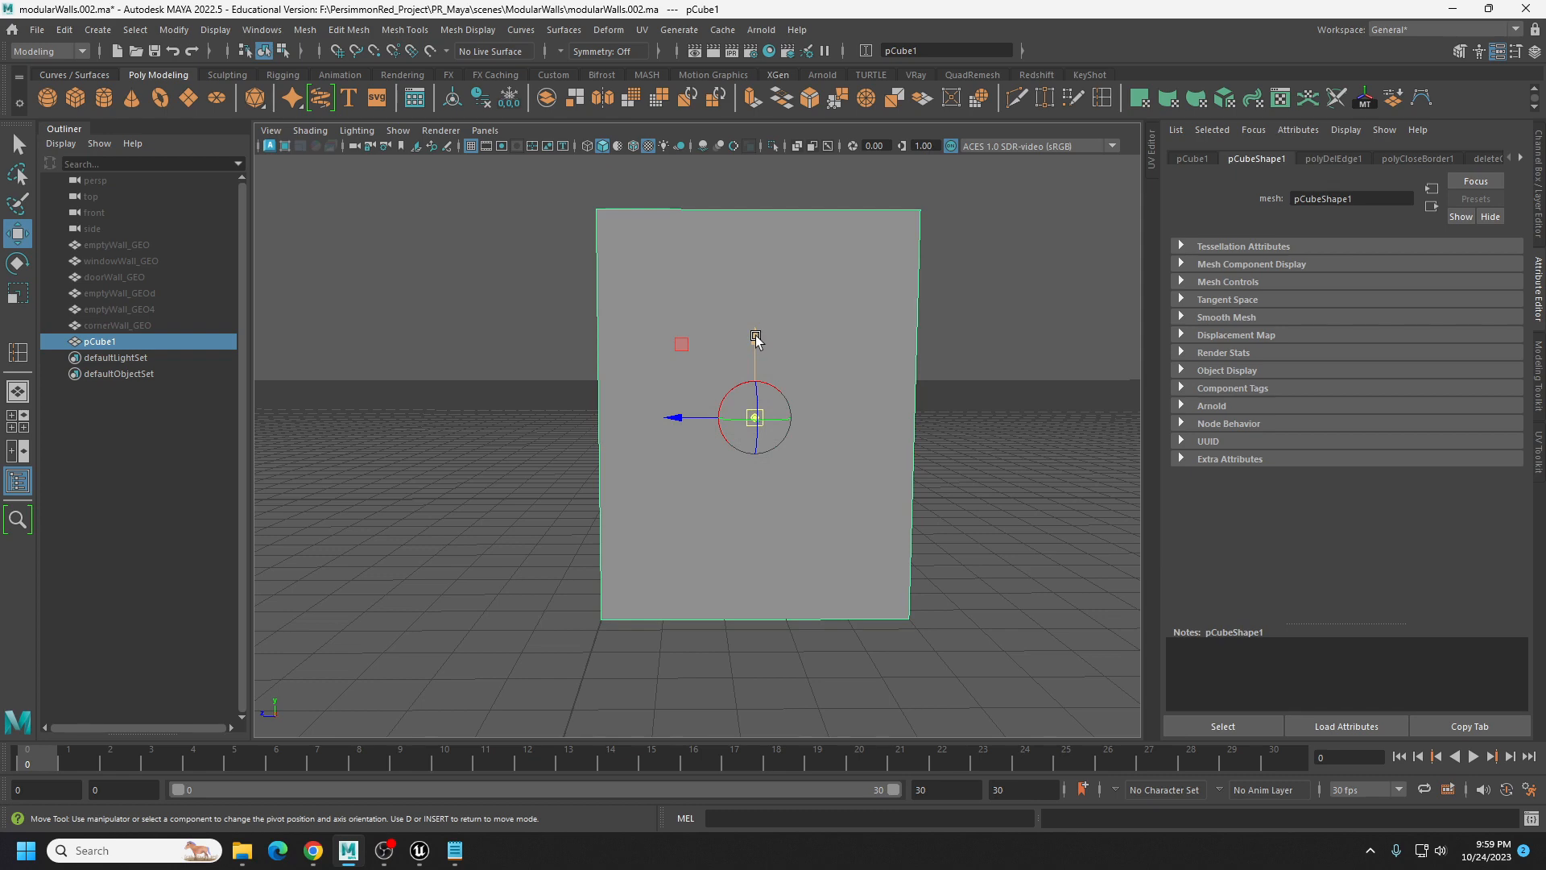
{"action": "left_click_drag", "start_coordinate": [755, 338], "coordinate": [839, 538]}
{"action": "left_click_drag", "start_coordinate": [976, 537], "coordinate": [974, 589], "text": "alt"}
{"action": "key", "text": "d"}
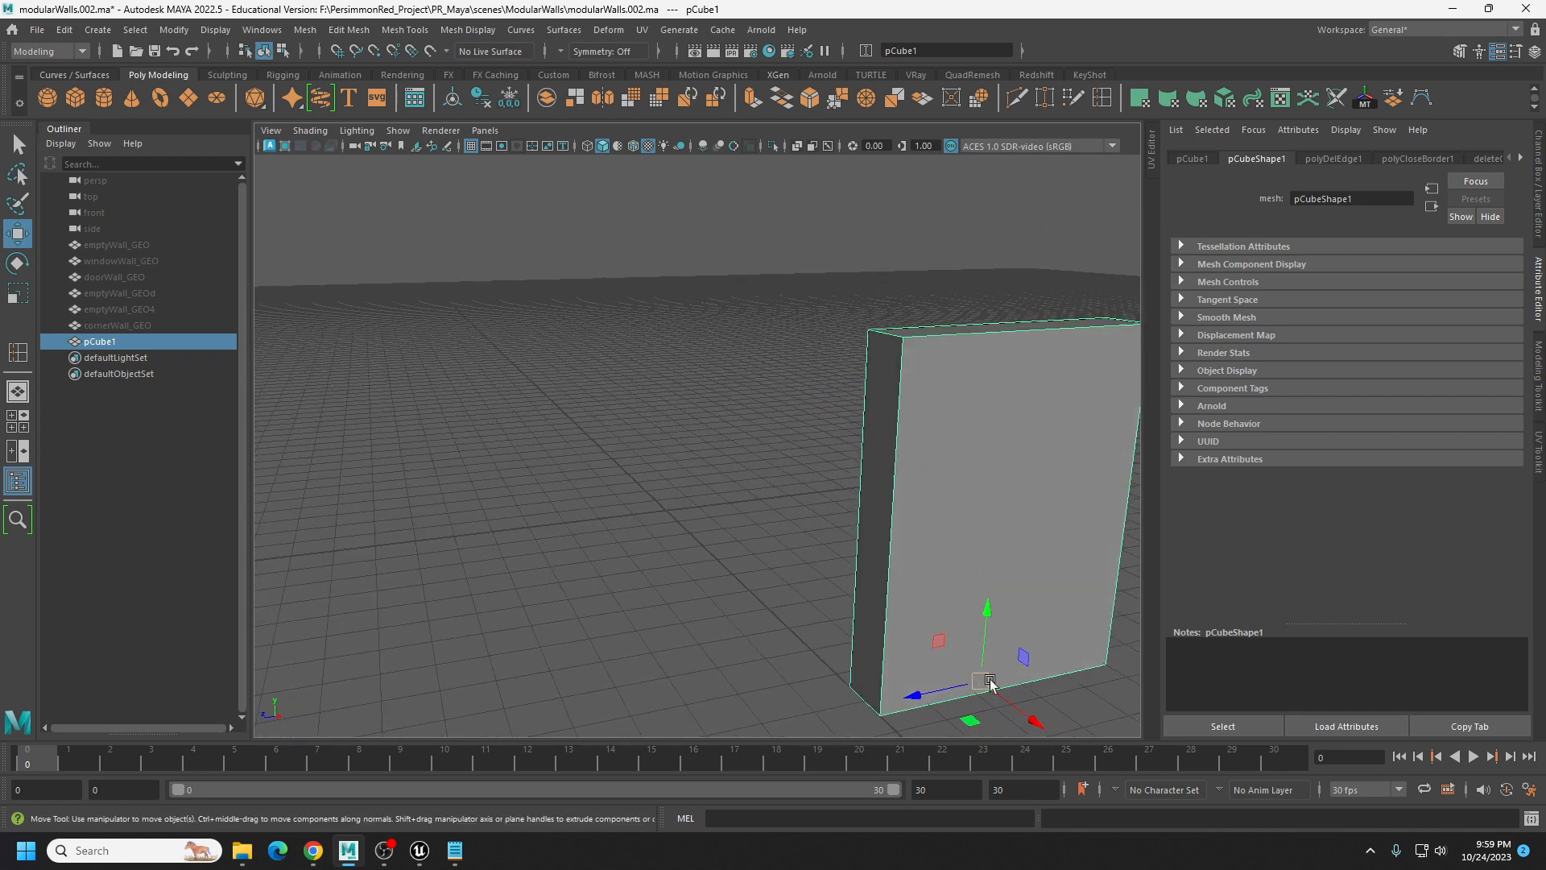
Snap the slab by its pivot to the world origin and freeze its transformations.
{"action": "key", "text": "f"}
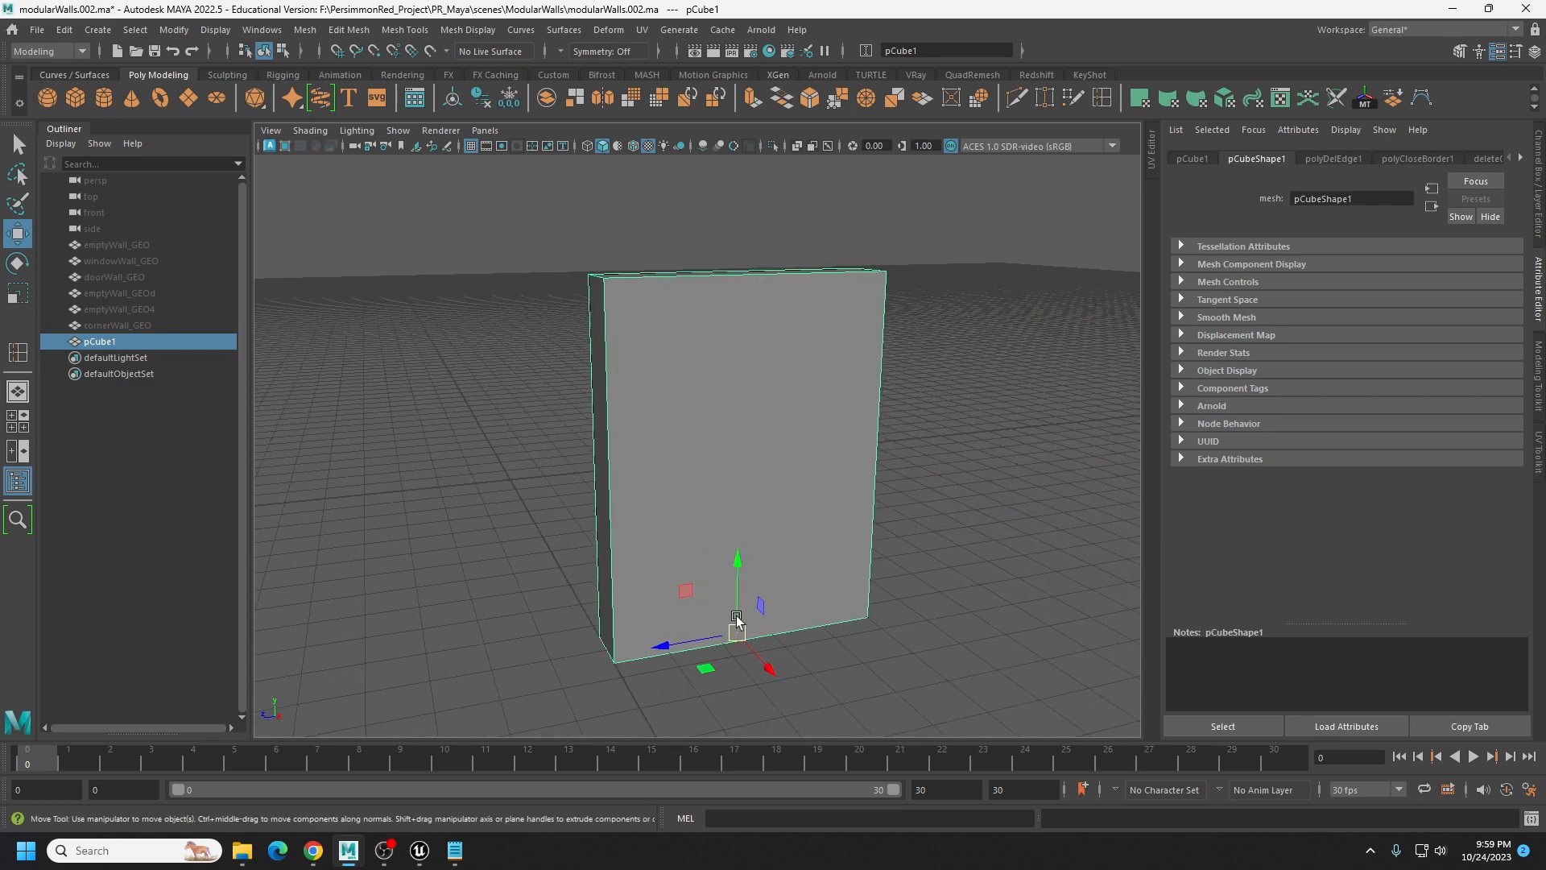
{"action": "left_click_drag", "start_coordinate": [737, 620], "coordinate": [769, 495]}
{"action": "middle_click_drag", "start_coordinate": [648, 525], "coordinate": [742, 567], "text": "alt"}
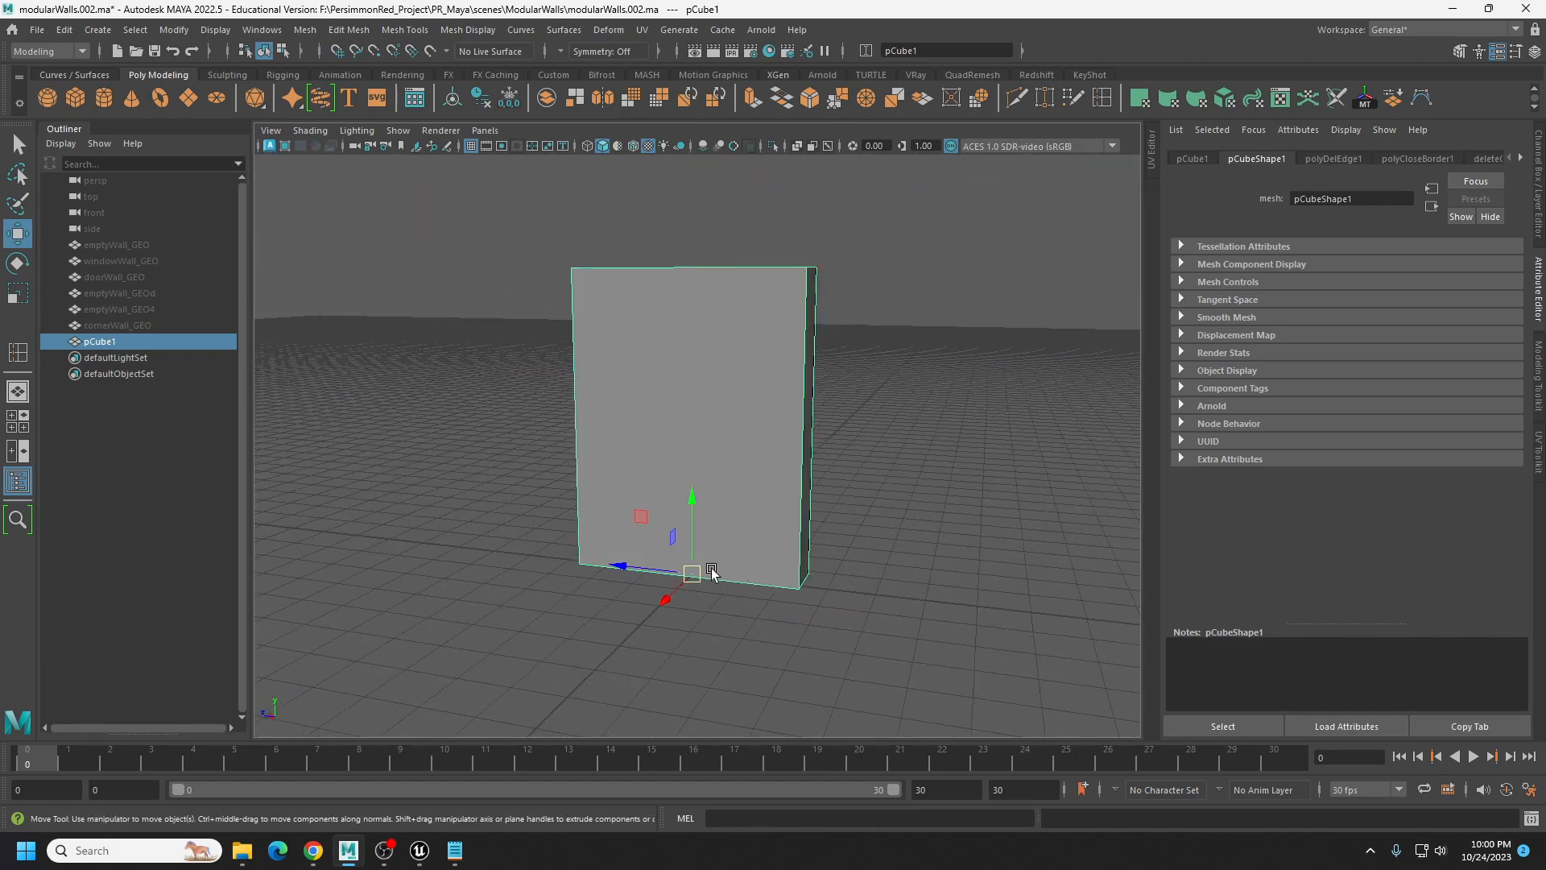
{"action": "key", "text": "r"}
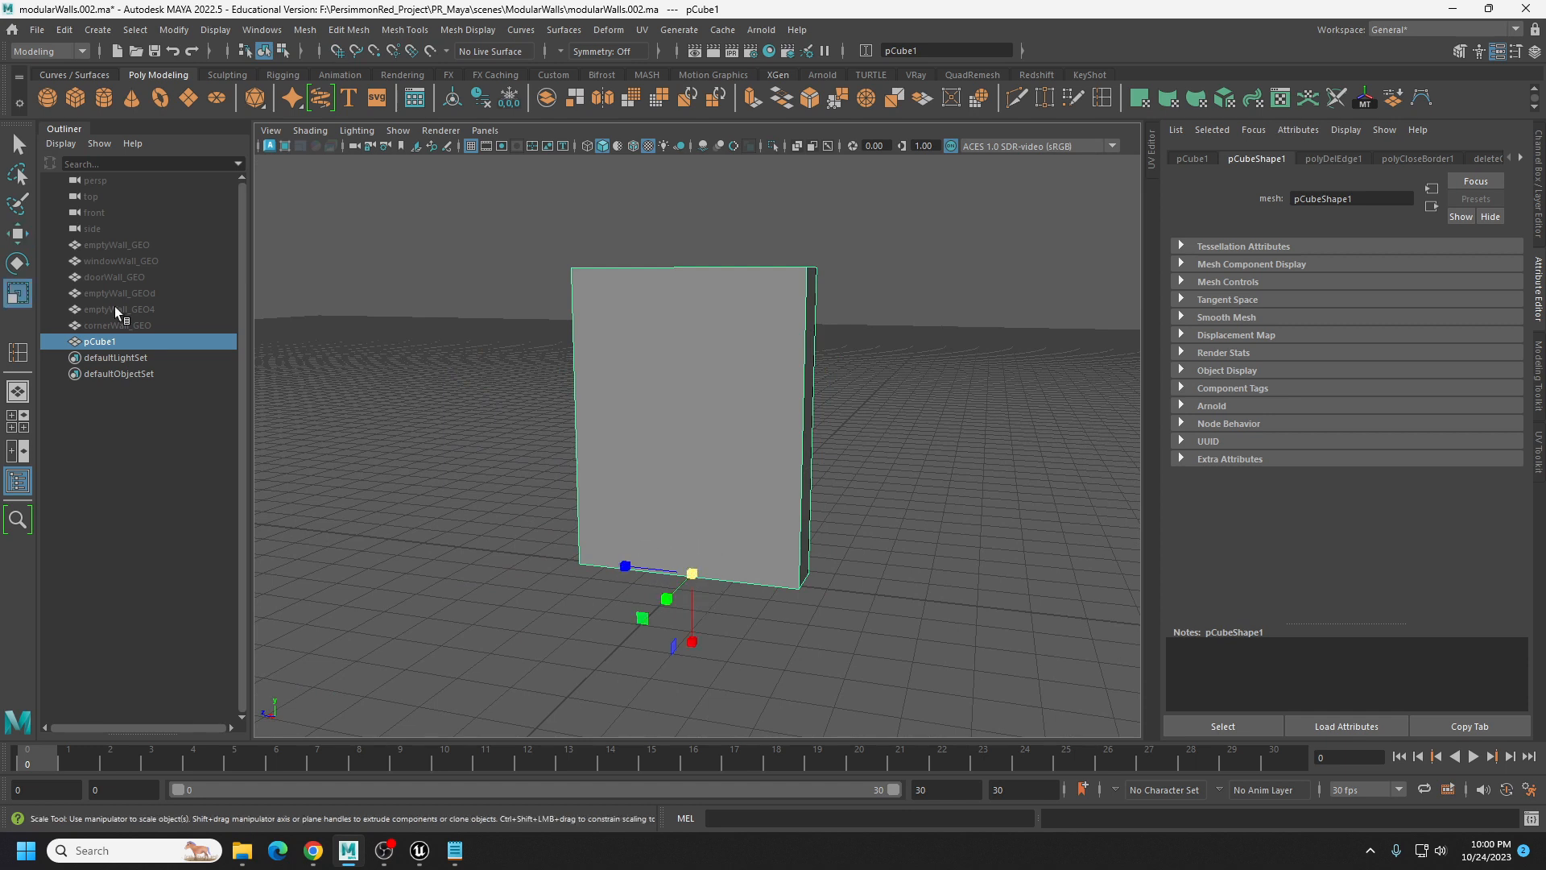
{"action": "left_click", "coordinate": [509, 98]}
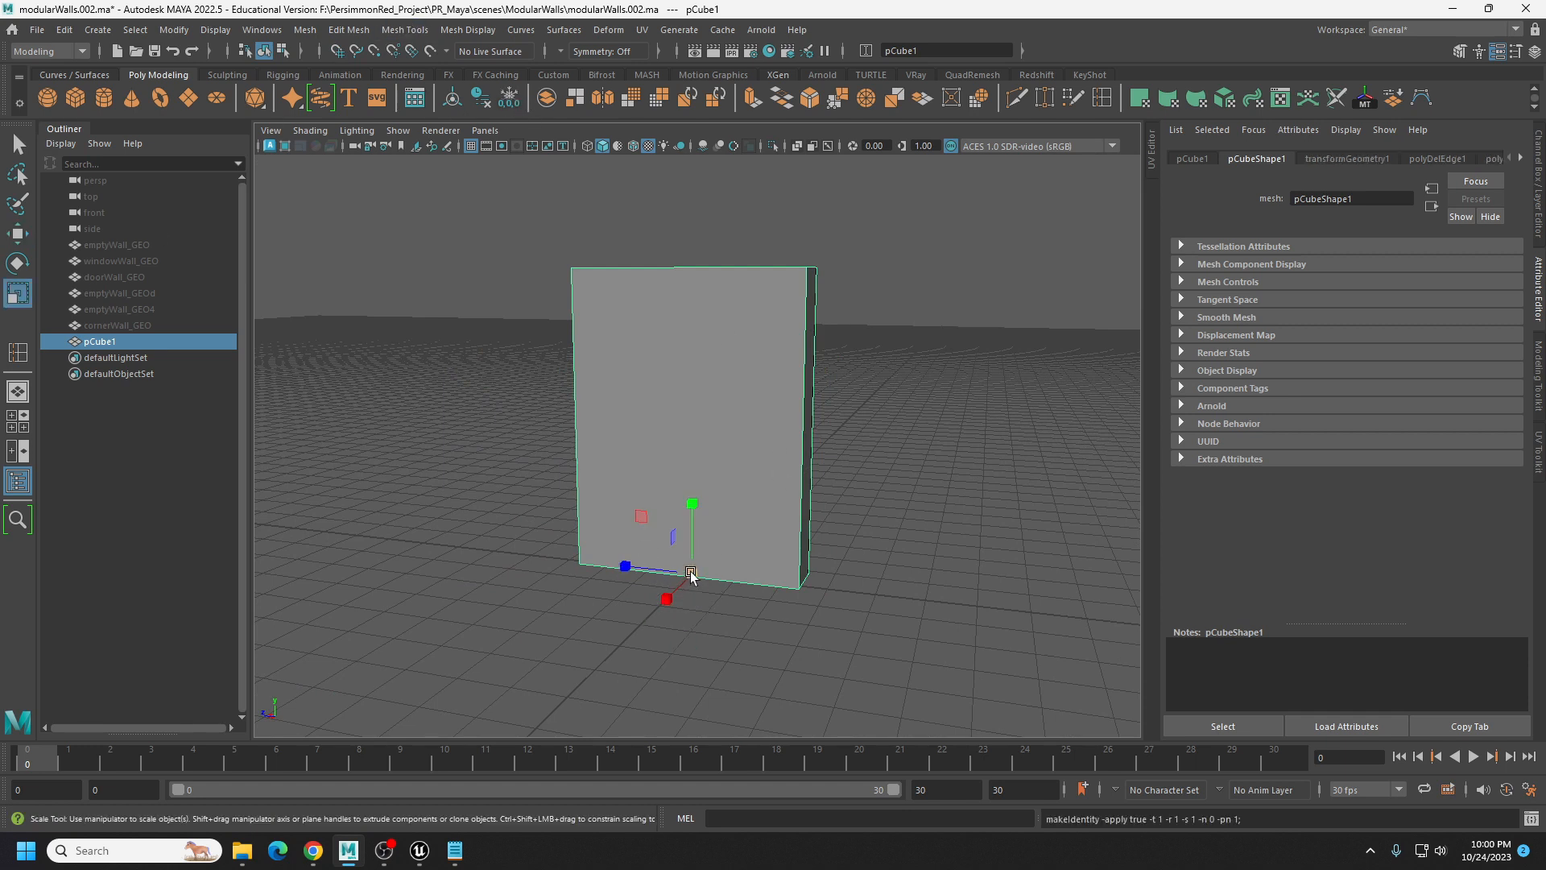
Try scaling the slab in width and height from its lower-edge pivot, undoing the changes.
{"action": "left_click_drag", "start_coordinate": [691, 572], "coordinate": [639, 500]}
{"action": "left_click_drag", "start_coordinate": [627, 565], "coordinate": [684, 586]}
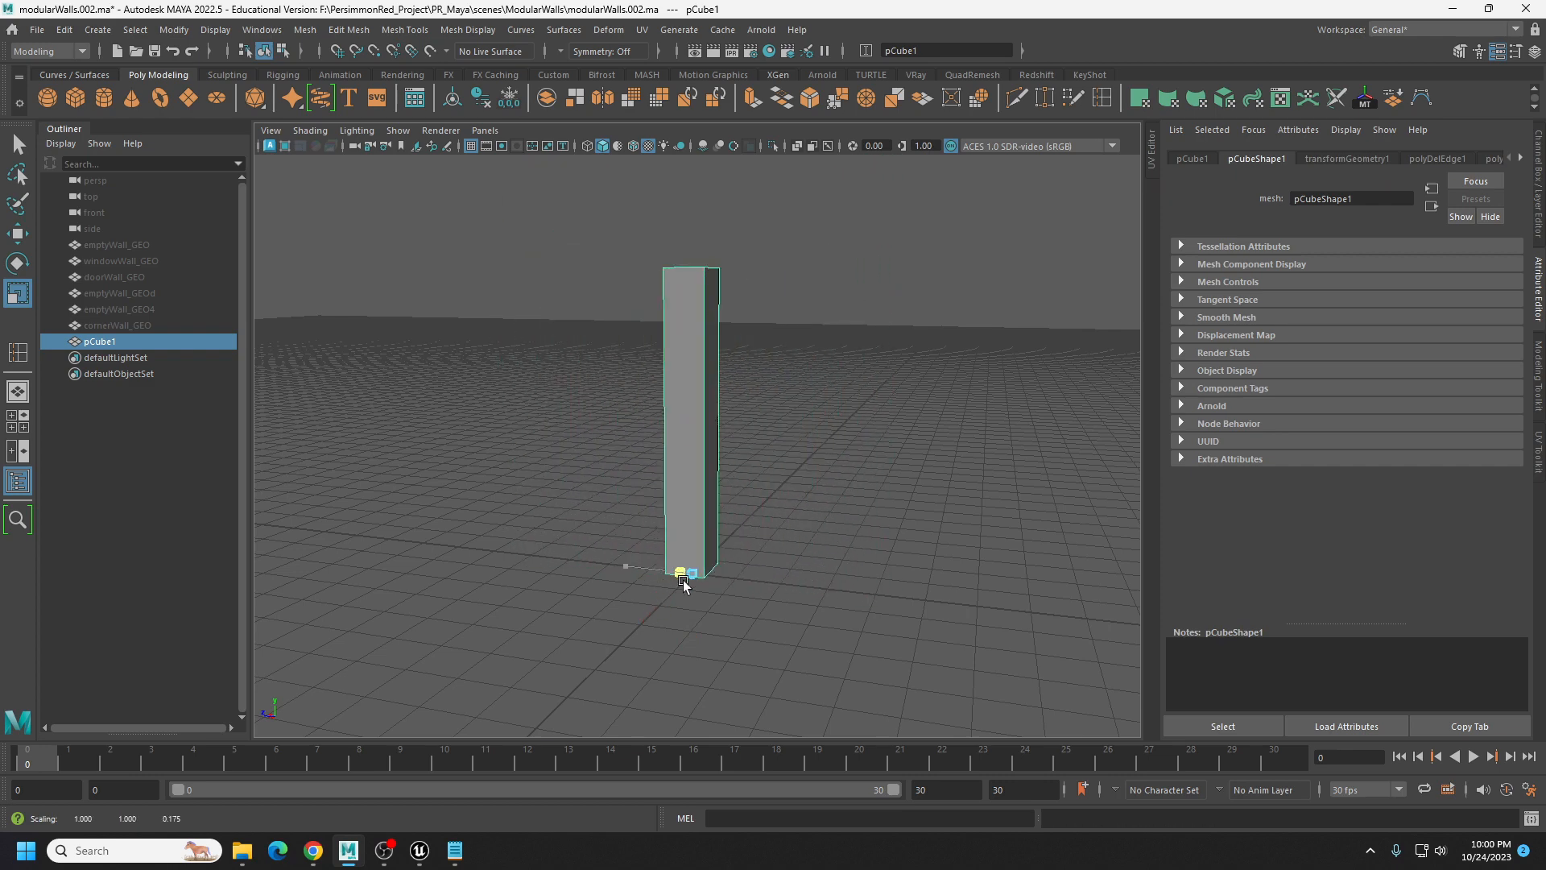
{"action": "key", "text": "ctrl+z"}
{"action": "left_click_drag", "start_coordinate": [692, 509], "coordinate": [700, 532]}
{"action": "key", "text": "ctrl+z"}
Hide the slab and show the existing emptyWall_GEO wall instead.
{"action": "scroll", "coordinate": [863, 524], "scroll_direction": "down", "scroll_amount": 3}
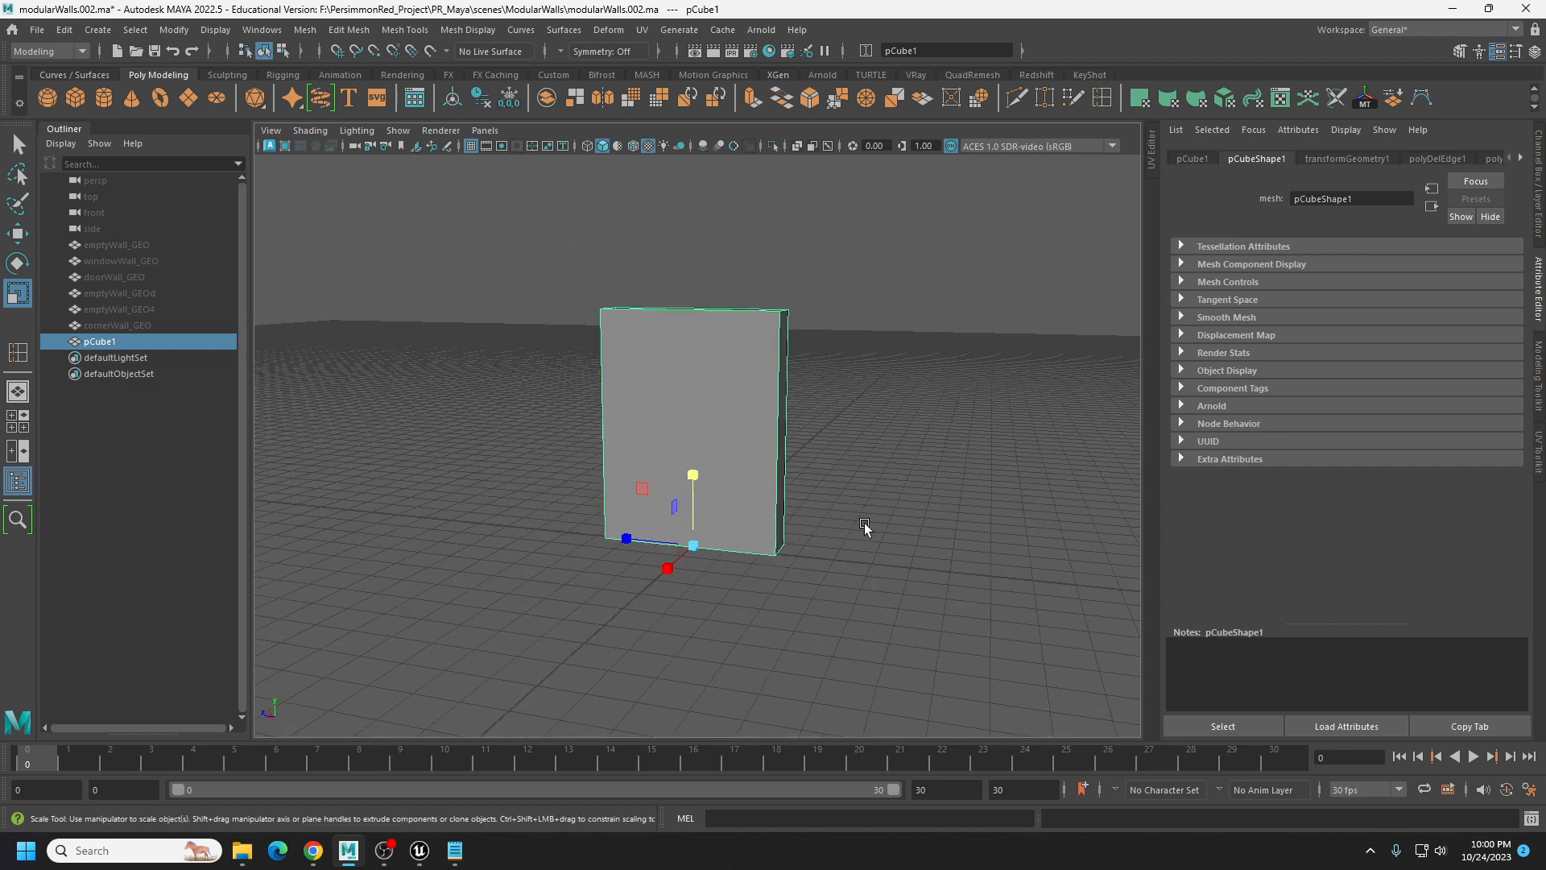
{"action": "left_click_drag", "start_coordinate": [864, 525], "coordinate": [773, 437], "text": "alt"}
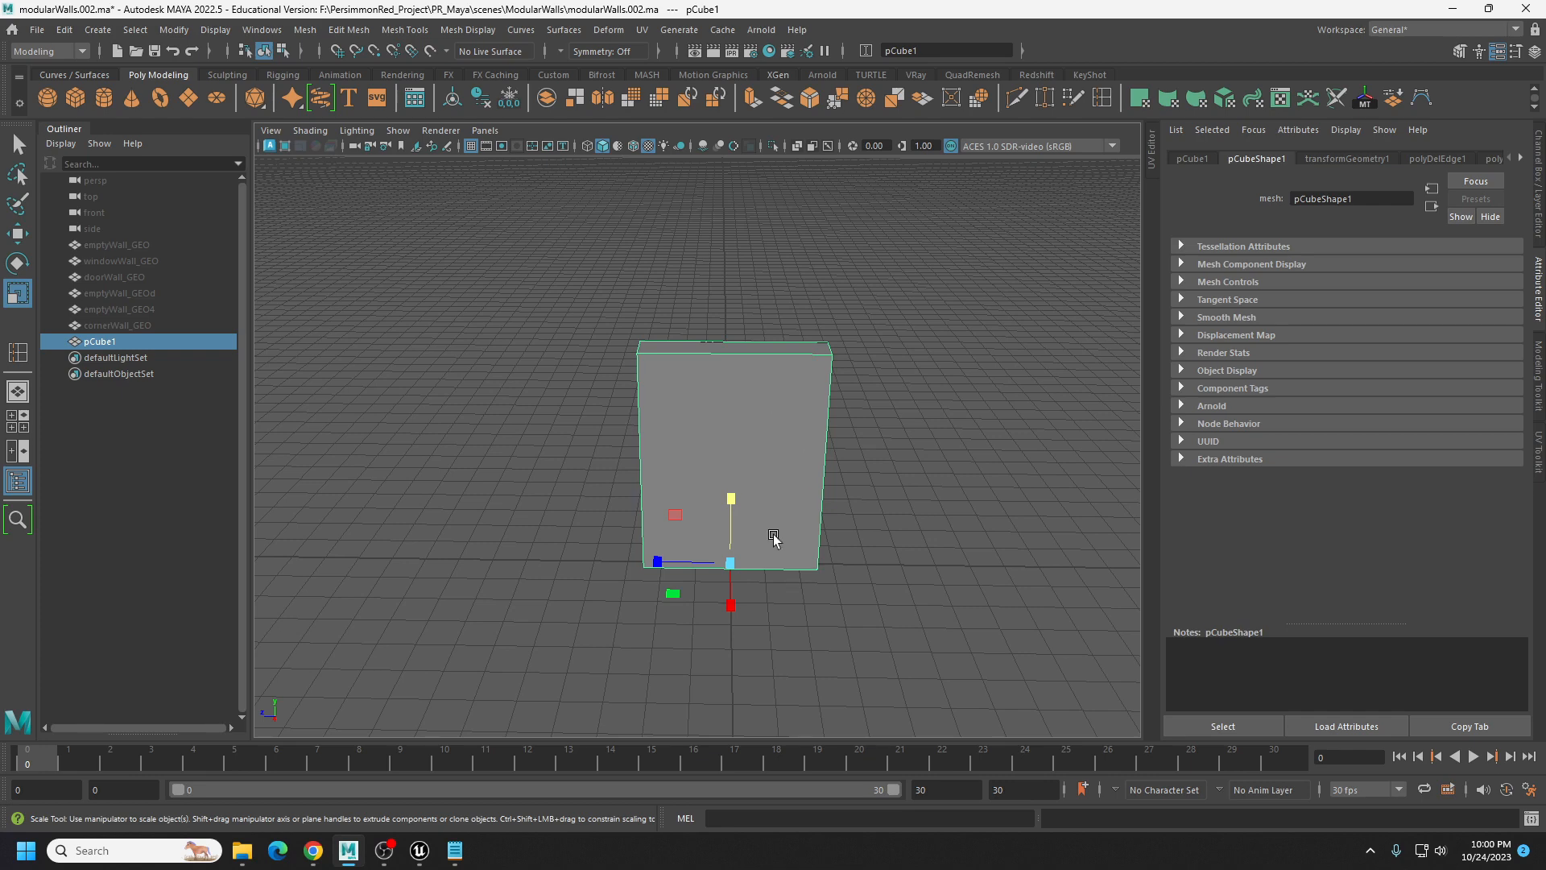
{"action": "left_click_drag", "start_coordinate": [773, 537], "coordinate": [774, 519], "text": "alt"}
{"action": "key", "text": "ctrl+h"}
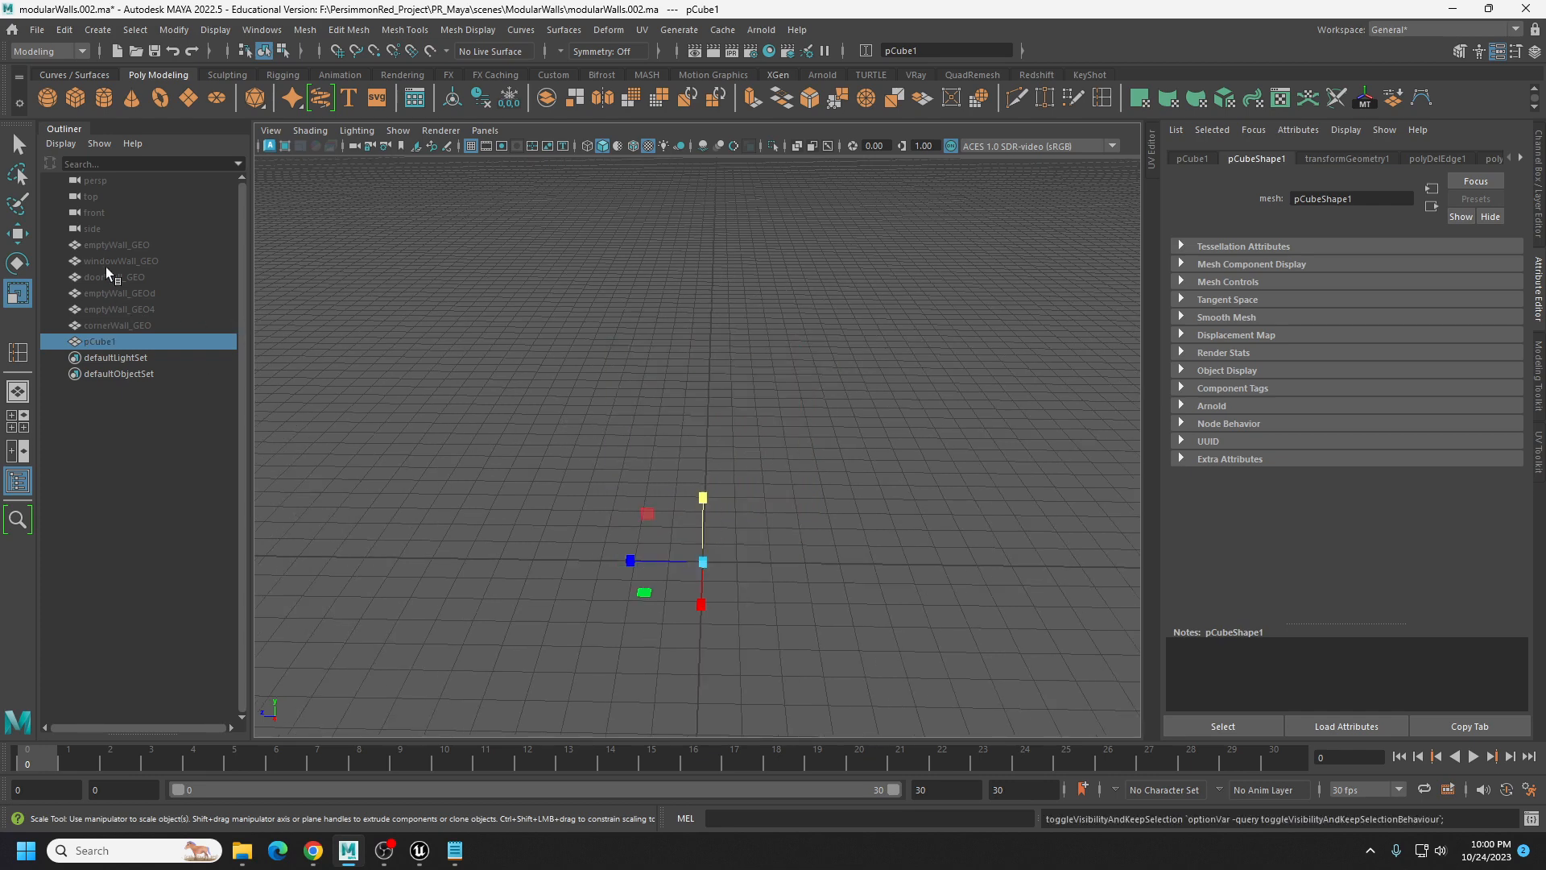
{"action": "left_click", "coordinate": [107, 245]}
{"action": "key", "text": "ctrl+h"}
Examine where emptyWall_GEO's pivot sits relative to its lower corner and the world origin, from several angles.
{"action": "left_click_drag", "start_coordinate": [832, 604], "coordinate": [868, 606], "text": "alt"}
{"action": "left_click", "coordinate": [868, 606]}
{"action": "scroll", "coordinate": [868, 605], "scroll_direction": "up", "scroll_amount": 3}
{"action": "middle_click_drag", "start_coordinate": [942, 474], "coordinate": [855, 489], "text": "alt"}
{"action": "left_click", "coordinate": [836, 476]}
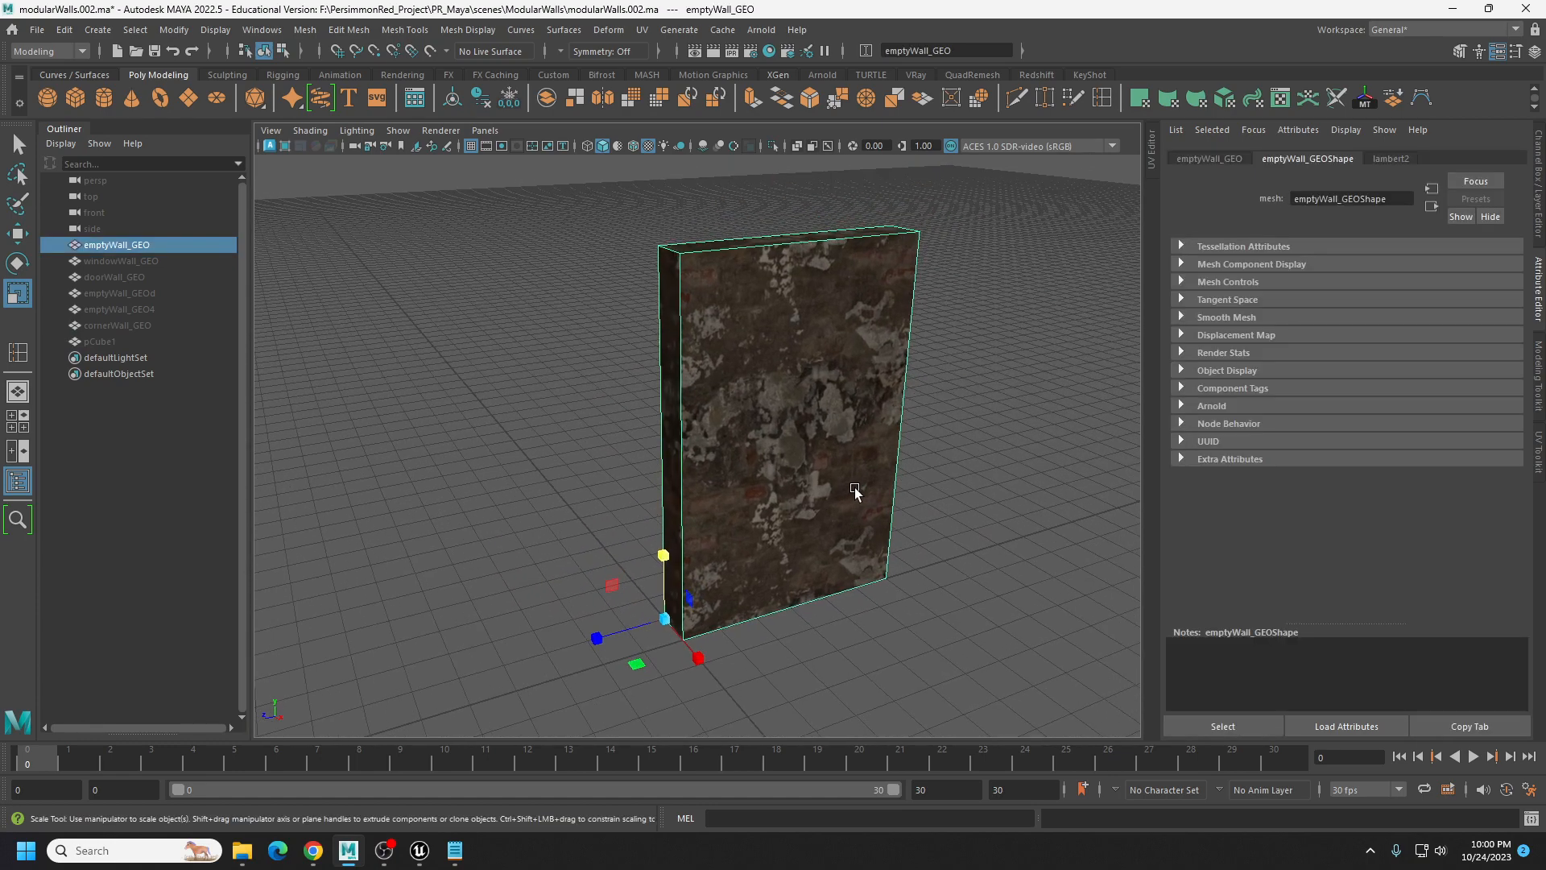
{"action": "left_click_drag", "start_coordinate": [855, 488], "coordinate": [889, 497], "text": "alt"}
{"action": "scroll", "coordinate": [777, 603], "scroll_direction": "up", "scroll_amount": 2}
{"action": "middle_click_drag", "start_coordinate": [790, 602], "coordinate": [775, 578], "text": "alt"}
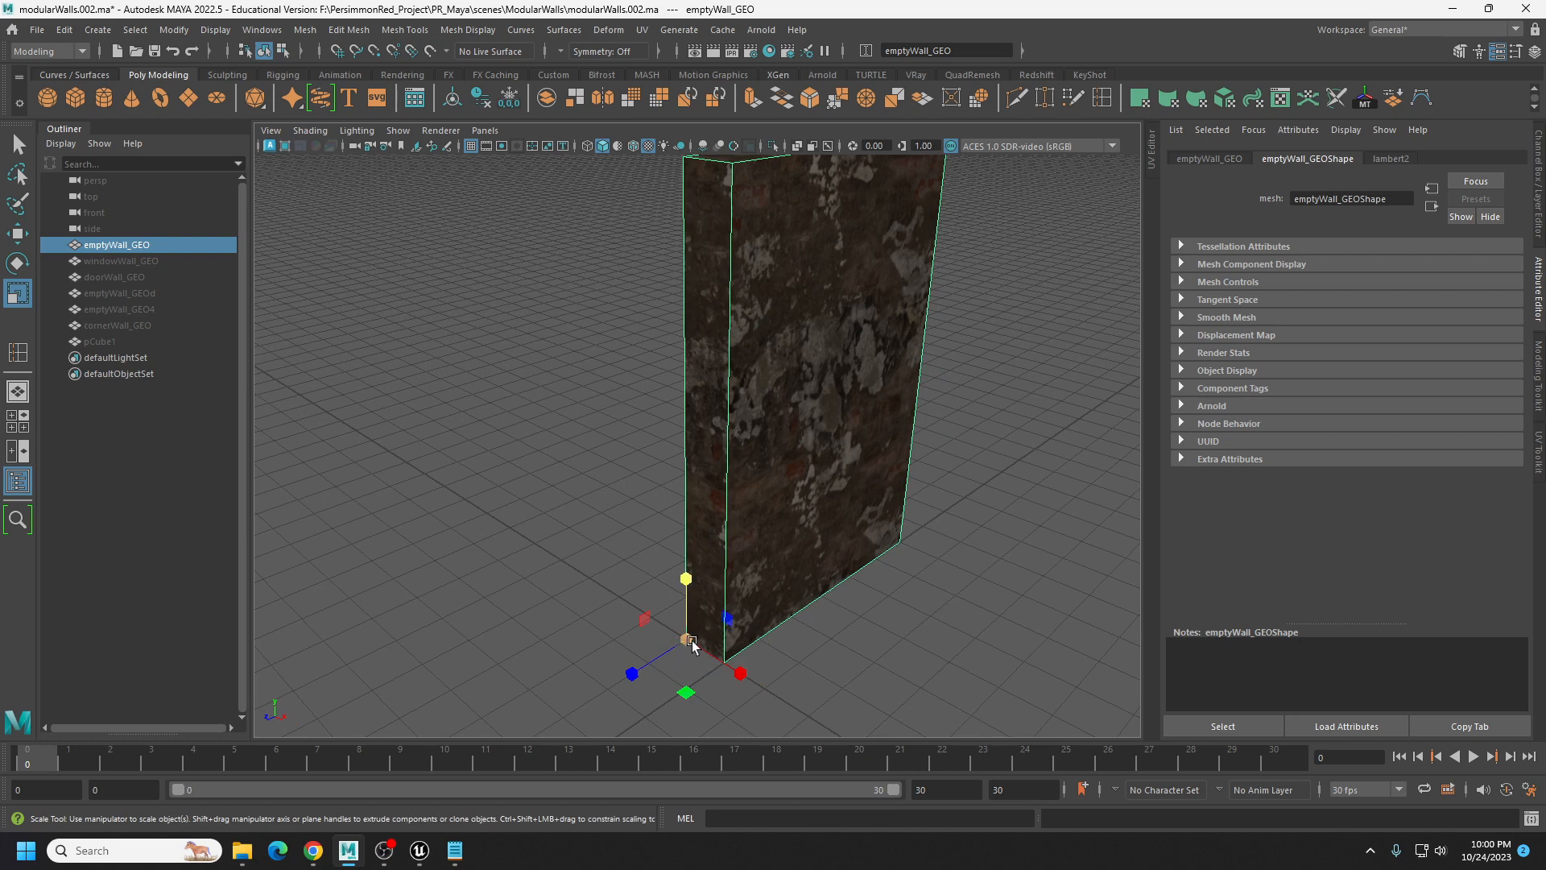
{"action": "key", "text": "w"}
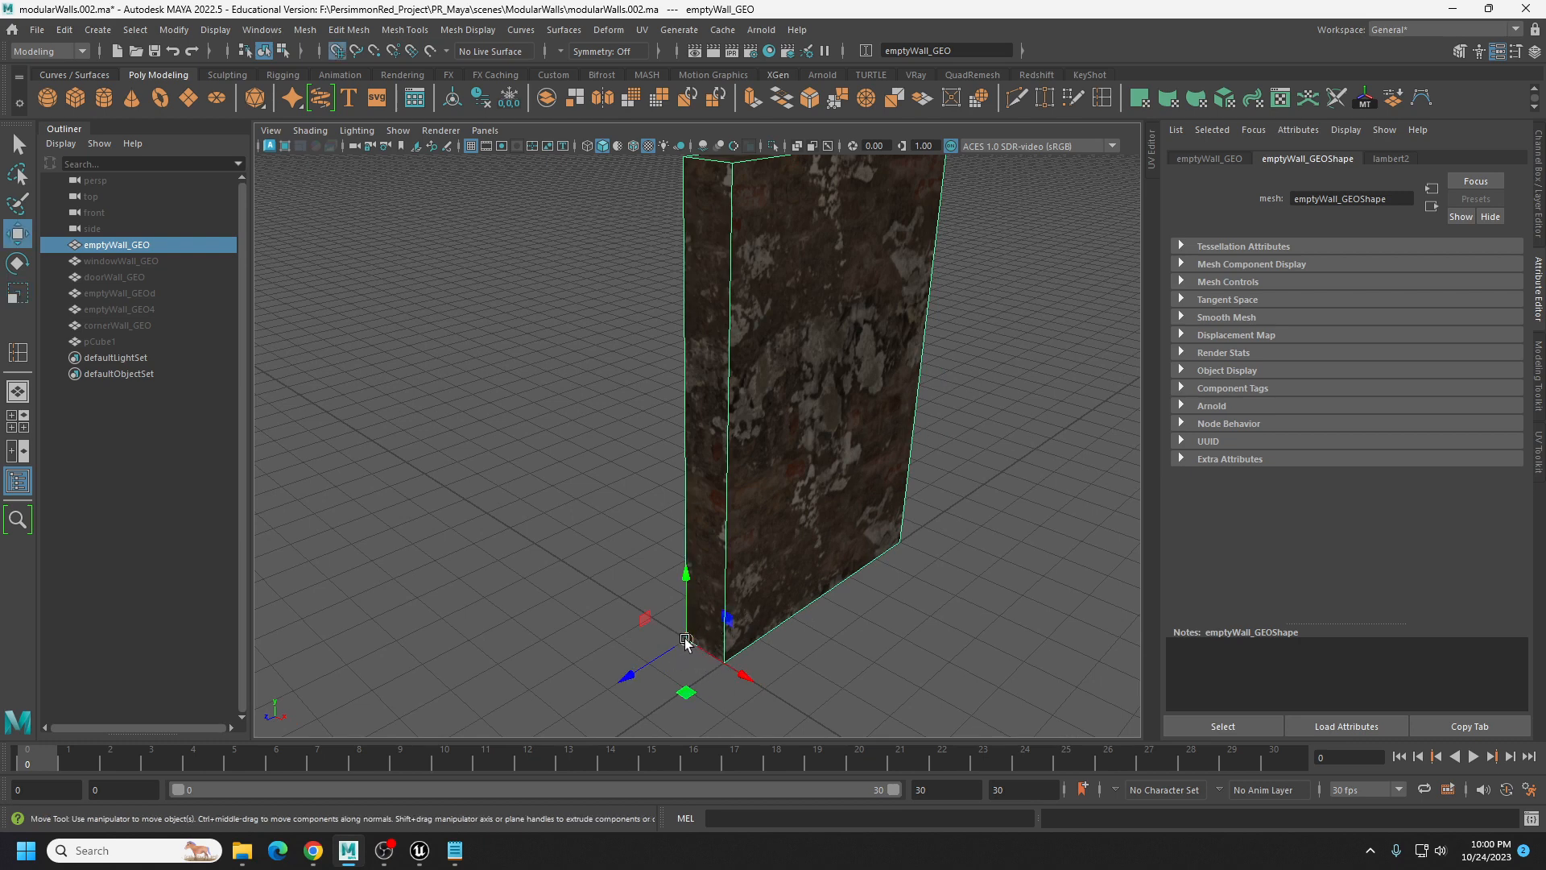
{"action": "left_click_drag", "start_coordinate": [686, 640], "coordinate": [722, 677]}
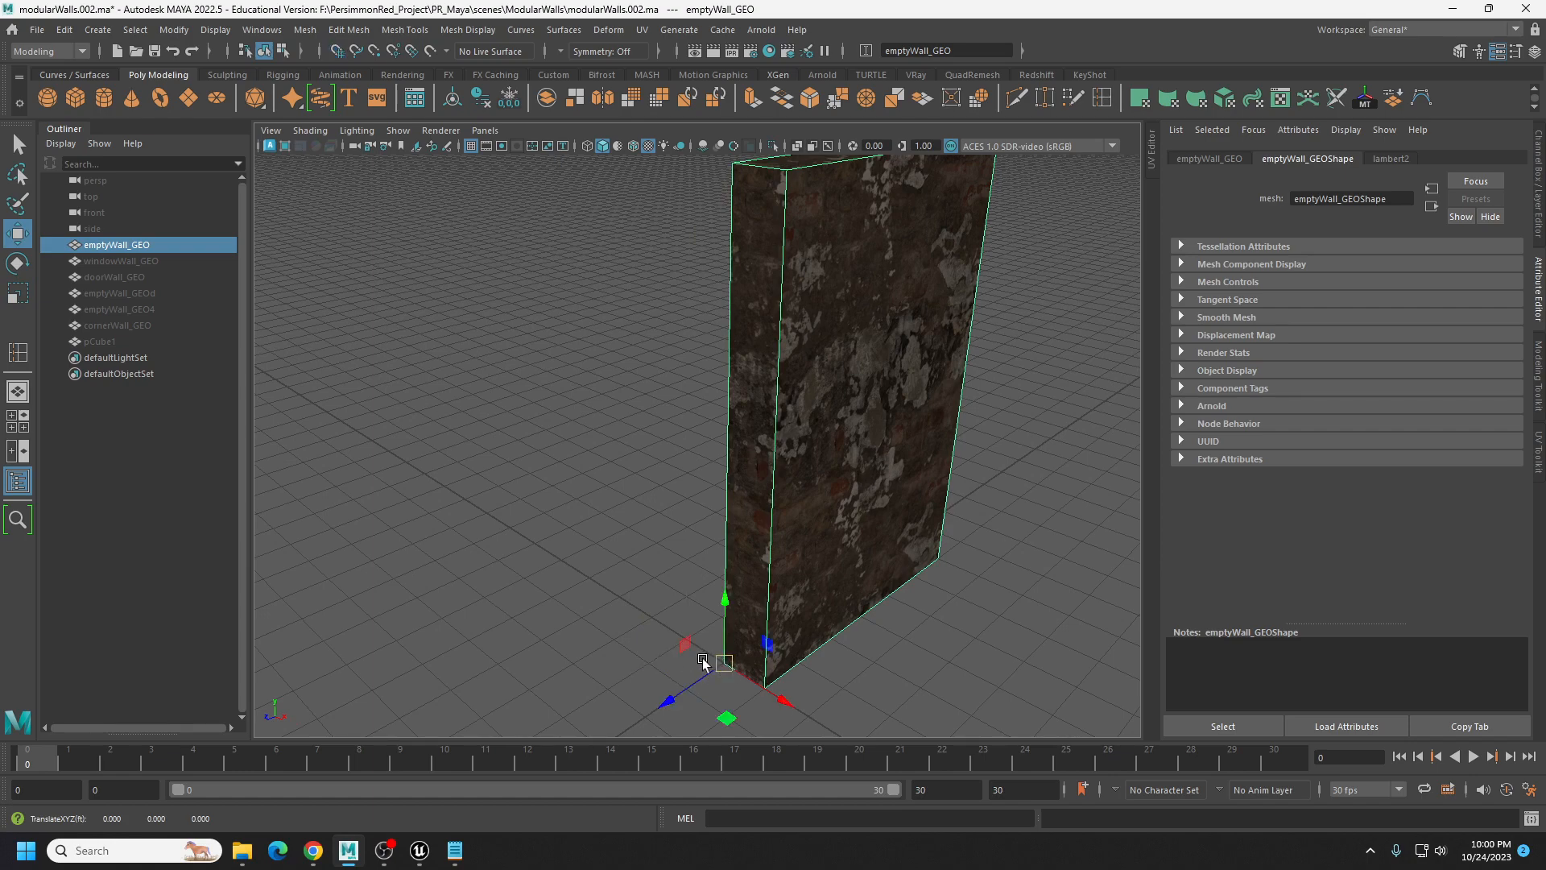
{"action": "left_click_drag", "start_coordinate": [707, 658], "coordinate": [717, 579], "text": "alt"}
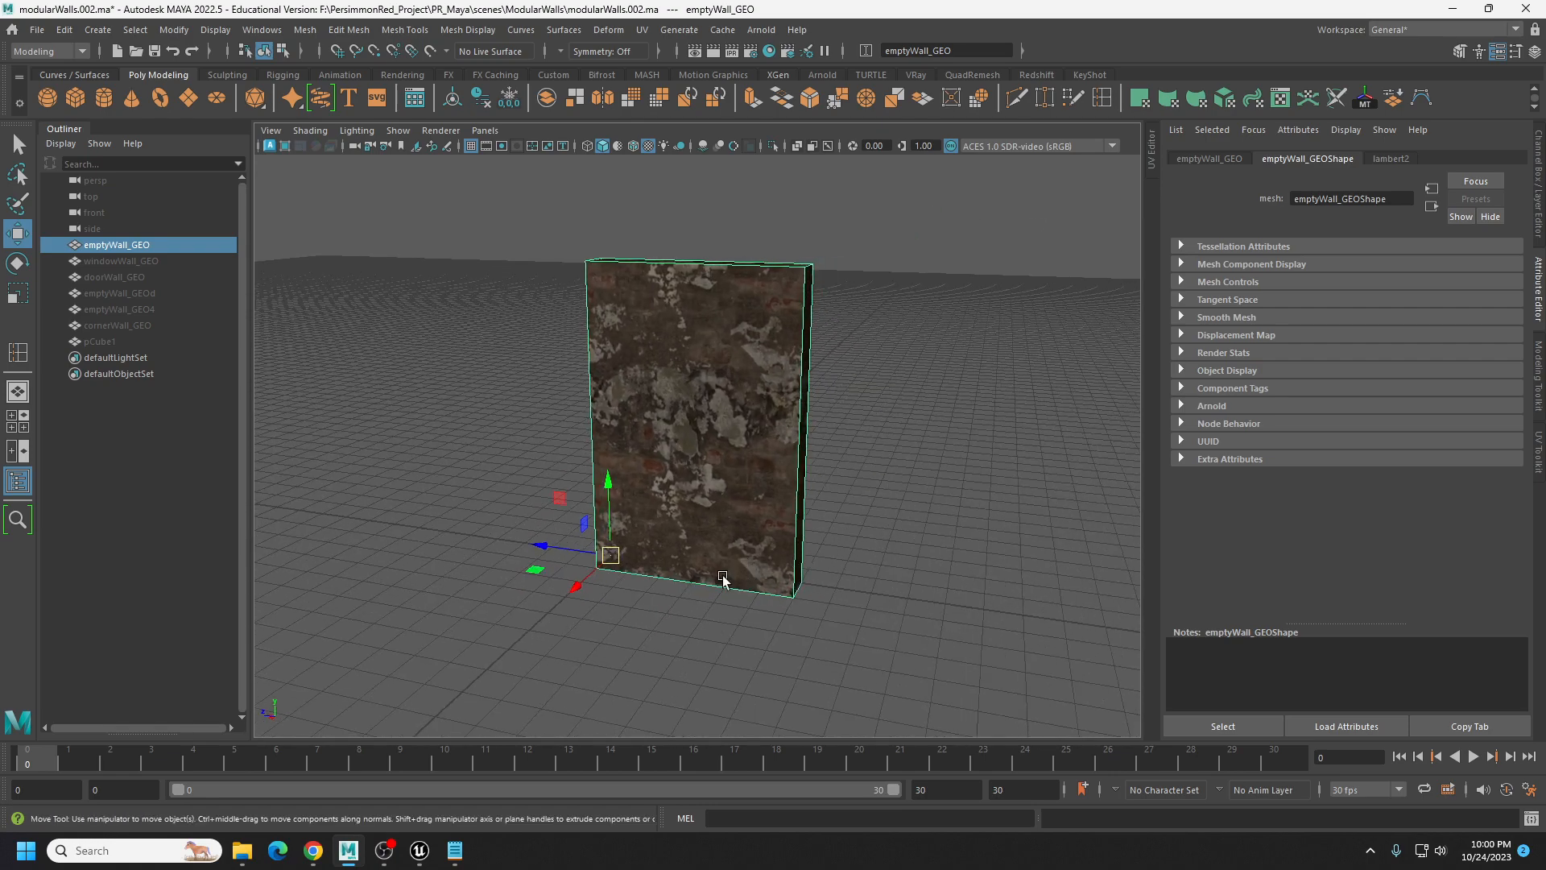
Review the Modular Modeling.txt notes in Notepad and switch to OBS.
{"action": "left_click", "coordinate": [456, 851]}
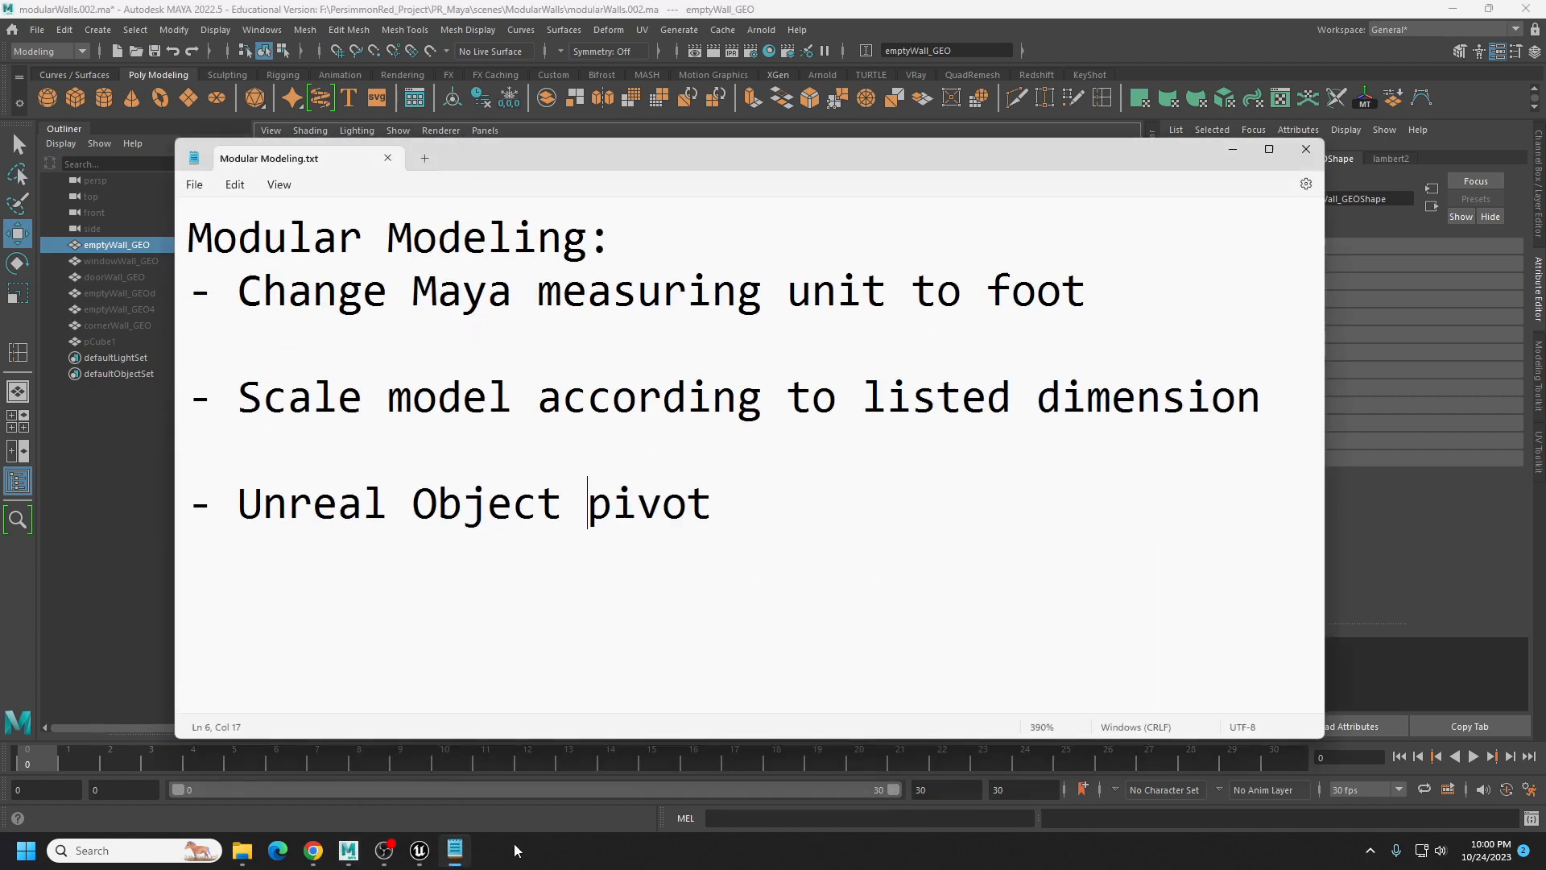
{"action": "left_click", "coordinate": [384, 850]}
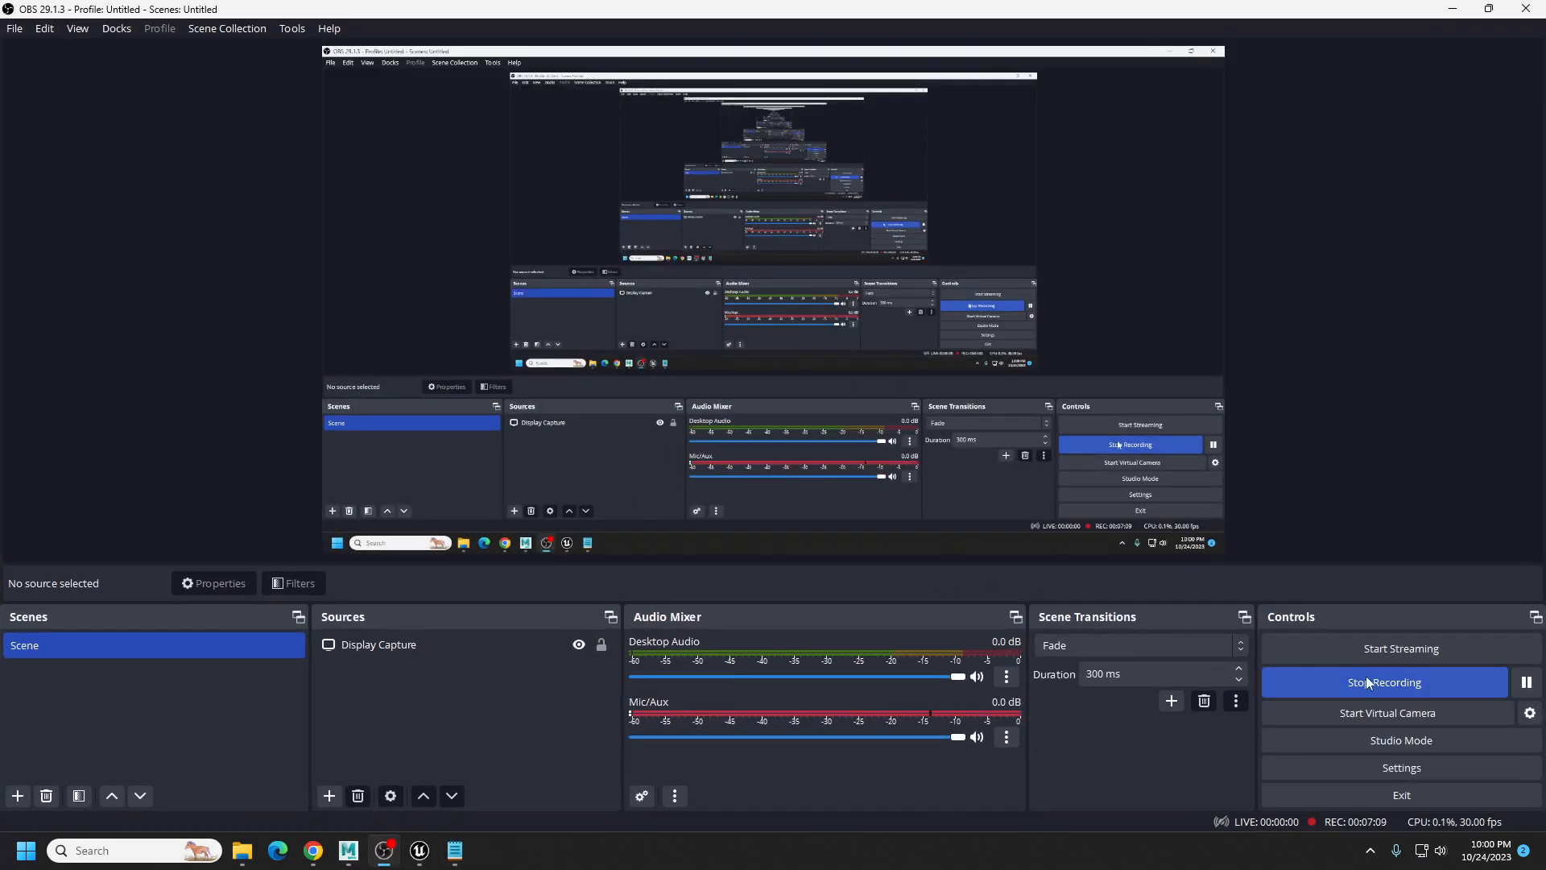